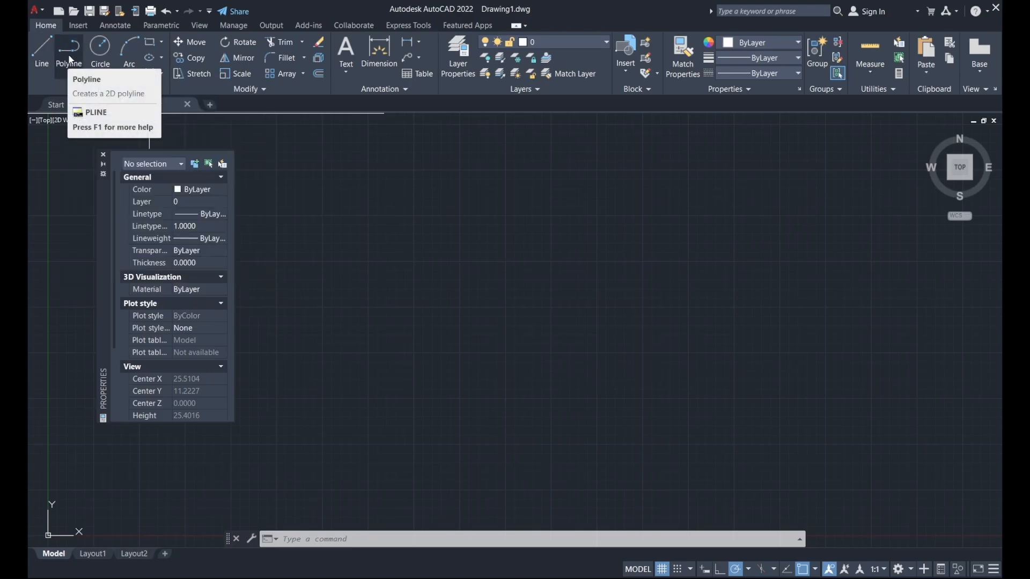
- Draw an open zigzag polyline of seven connected straight segments in the empty drawing area
left_click(69, 56)
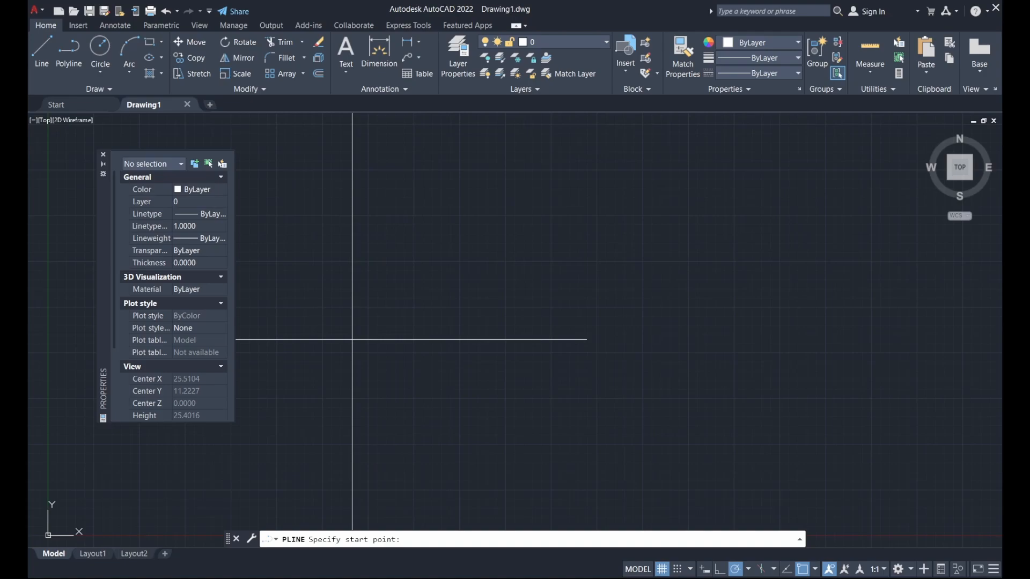
left_click(352, 339)
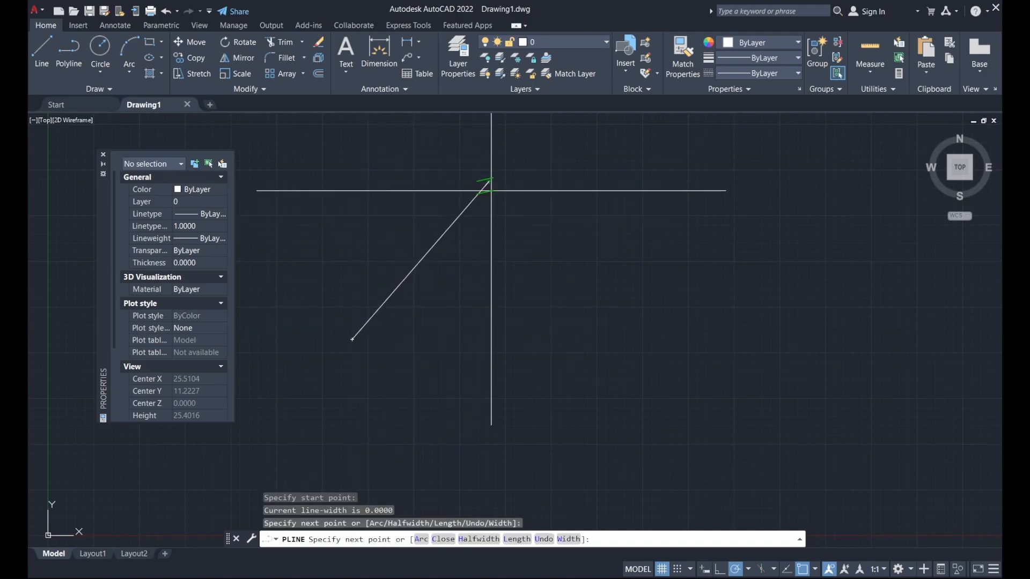
left_click(489, 182)
left_click(556, 362)
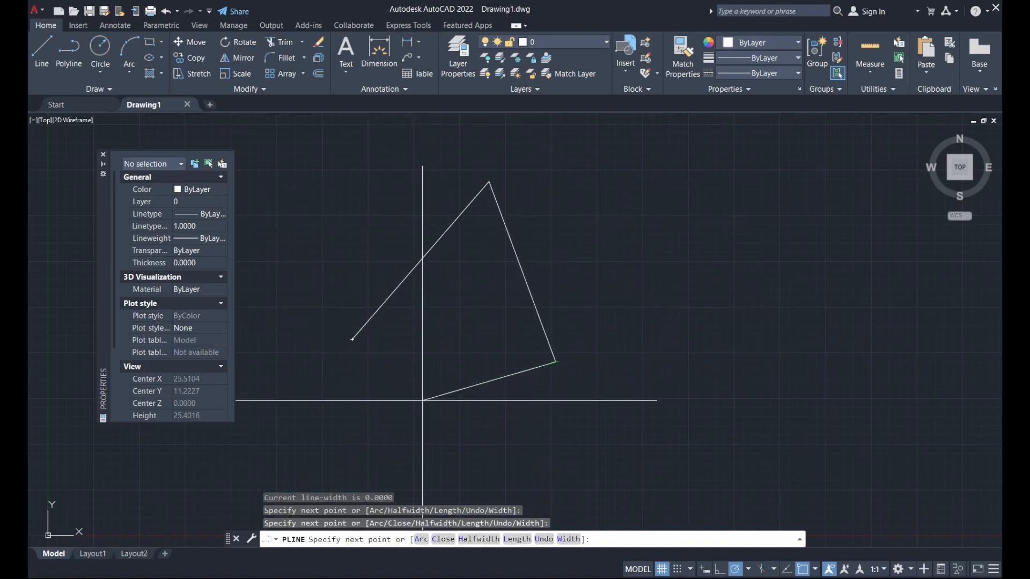
left_click(390, 412)
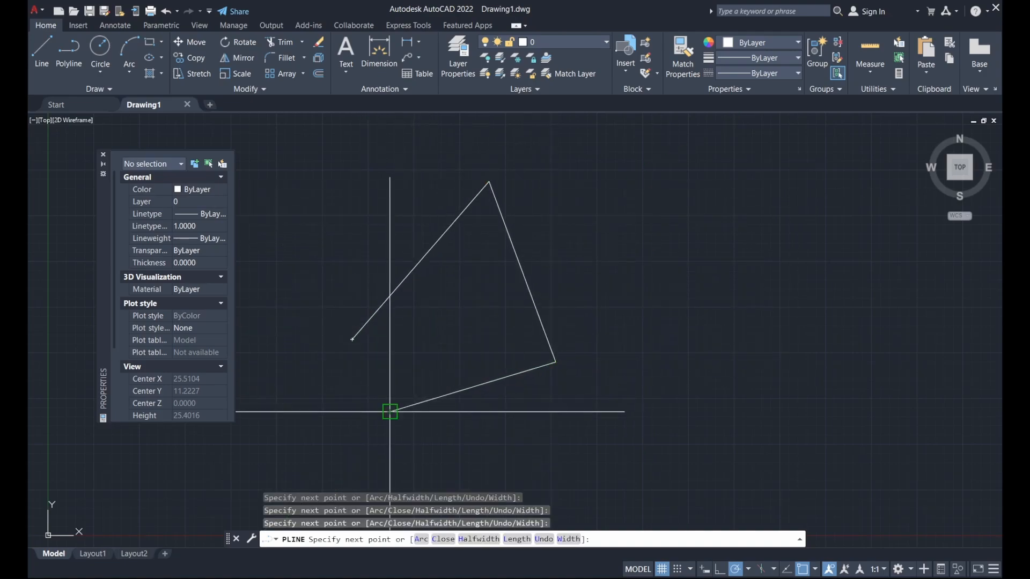
left_click(442, 472)
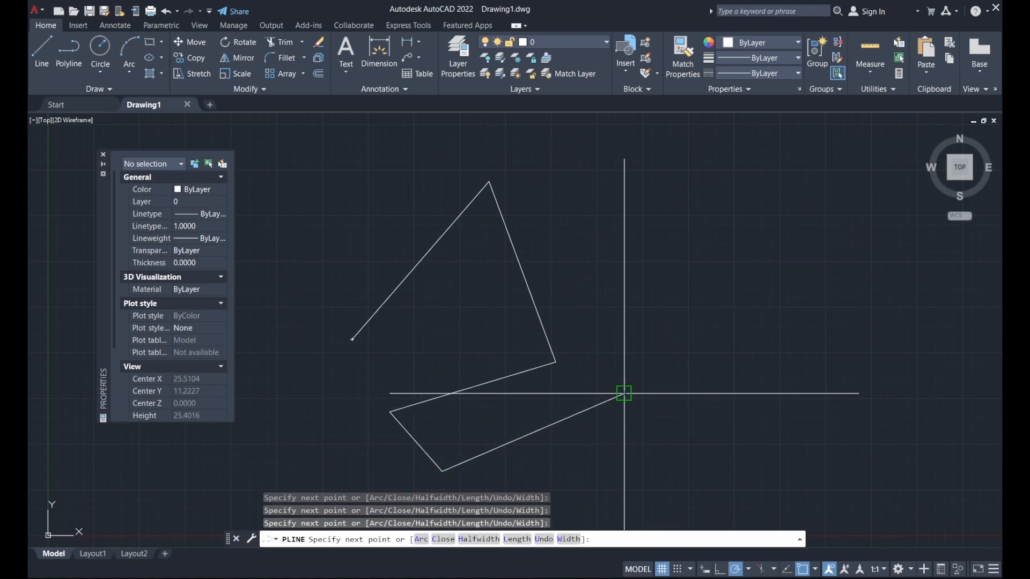
left_click(624, 393)
left_click(644, 284)
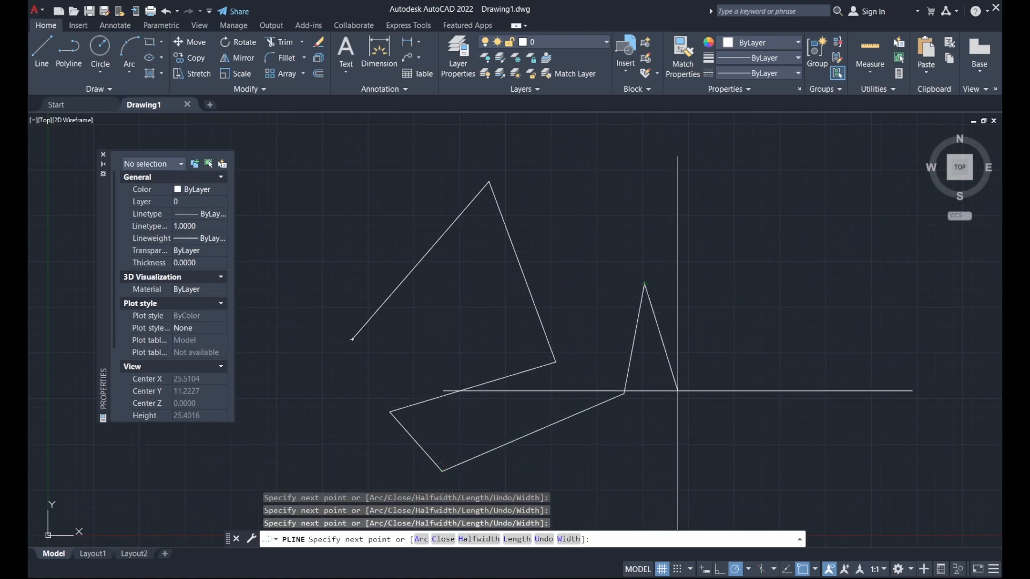
left_click(693, 433)
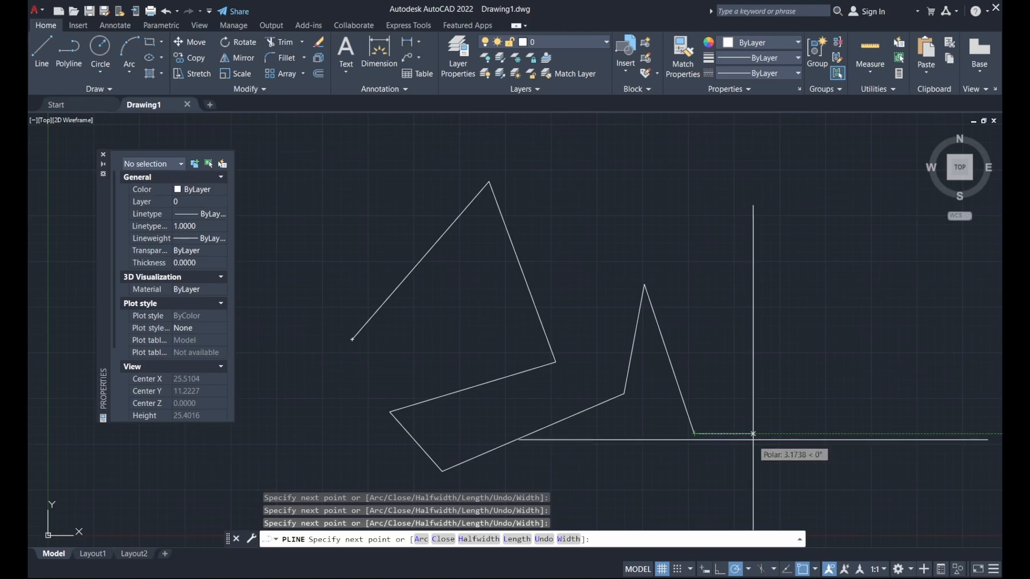
key("Return")
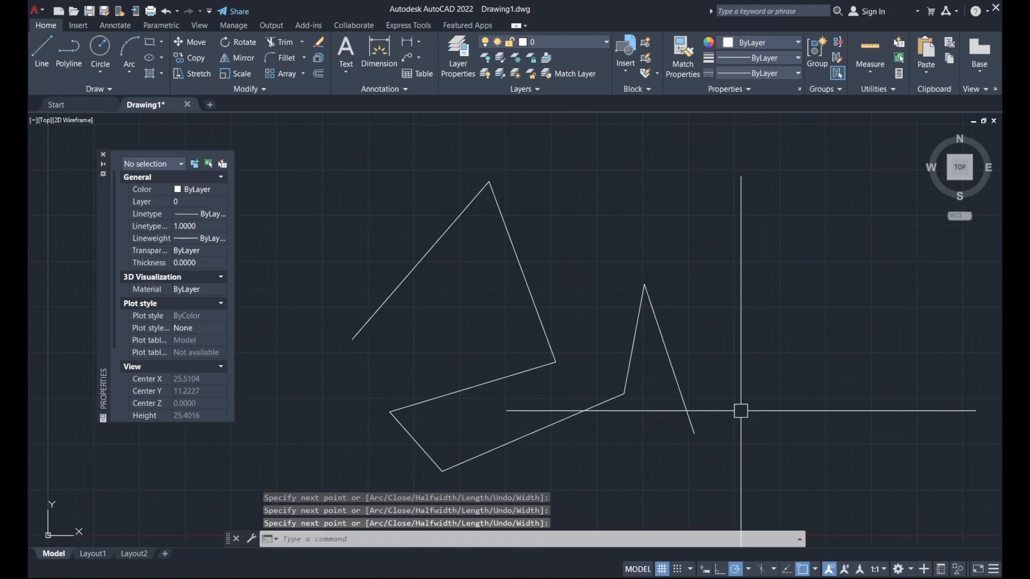
- Draw a similar open zigzag of seven connected segments below the polyline with the Line command
scroll(544, 248, "down", 4)
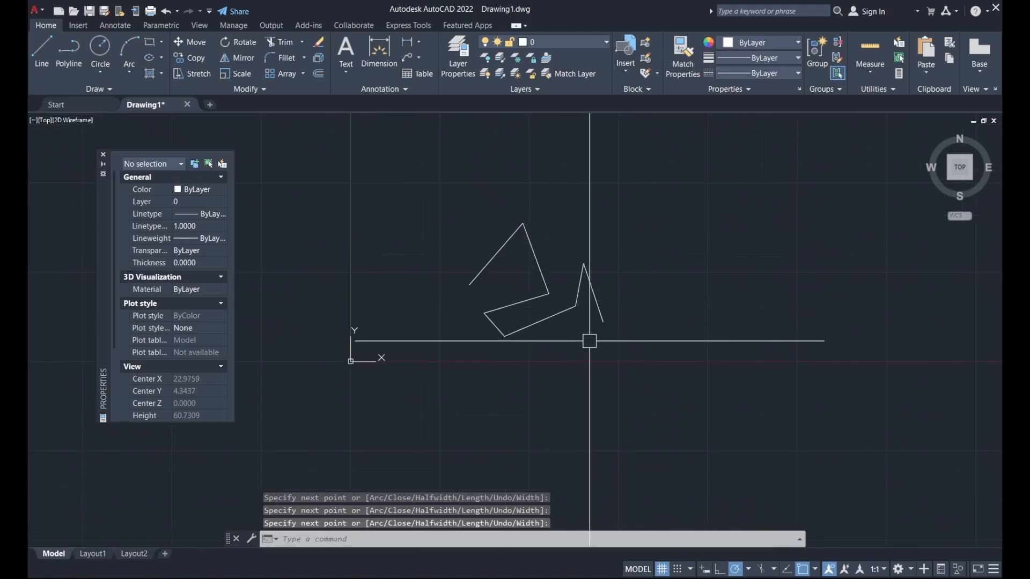
mouse_move(589, 343)
middle_mouse_down()
mouse_move(563, 298)
mouse_move(561, 324)
mouse_move(548, 326)
middle_mouse_up()
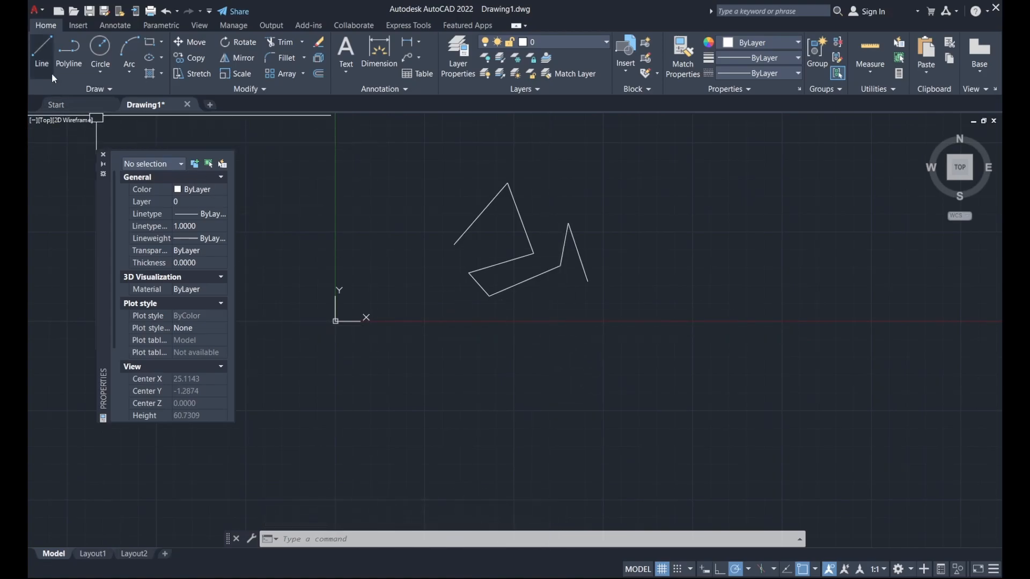
left_click(48, 56)
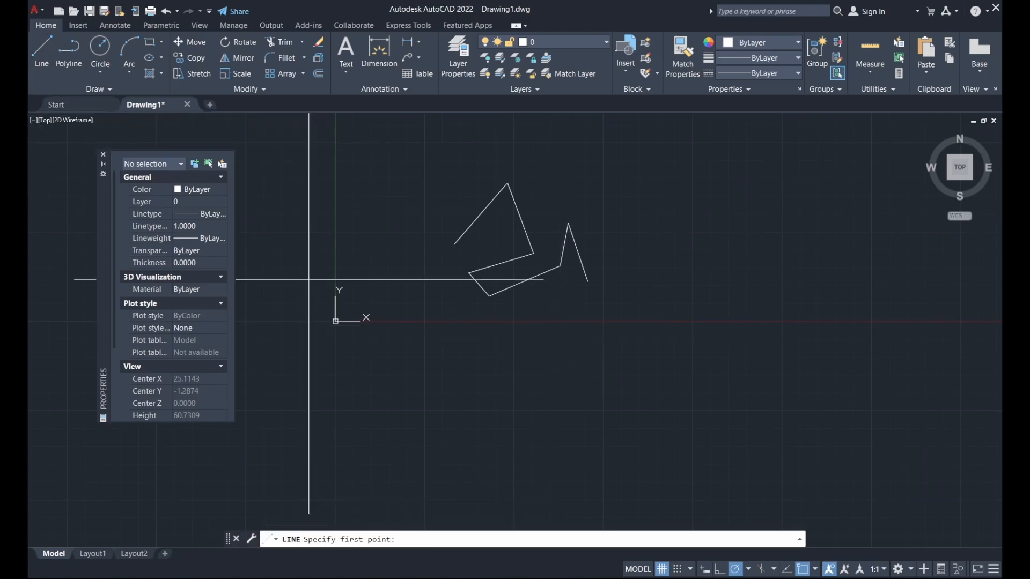
left_click(452, 367)
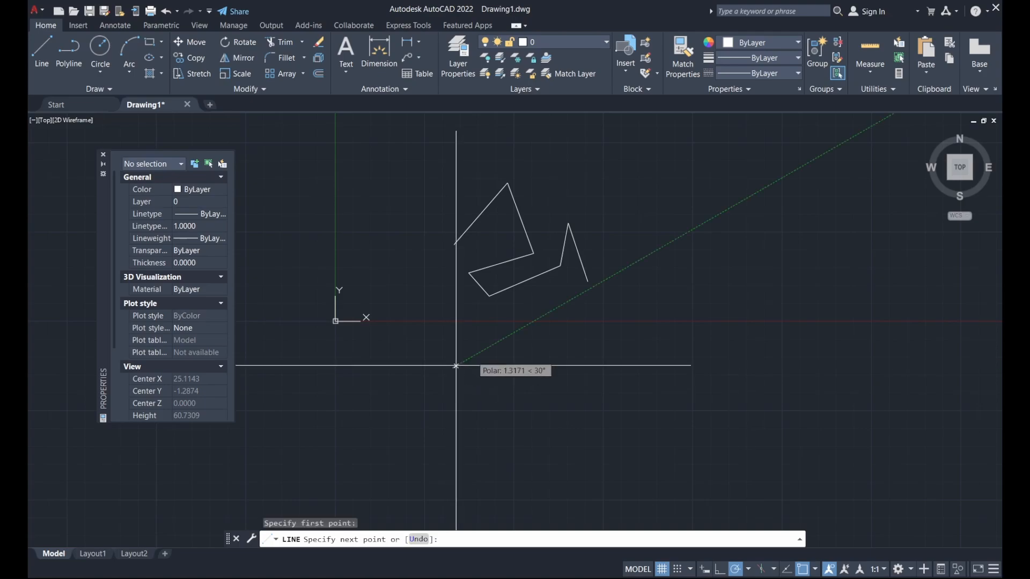
left_click(505, 338)
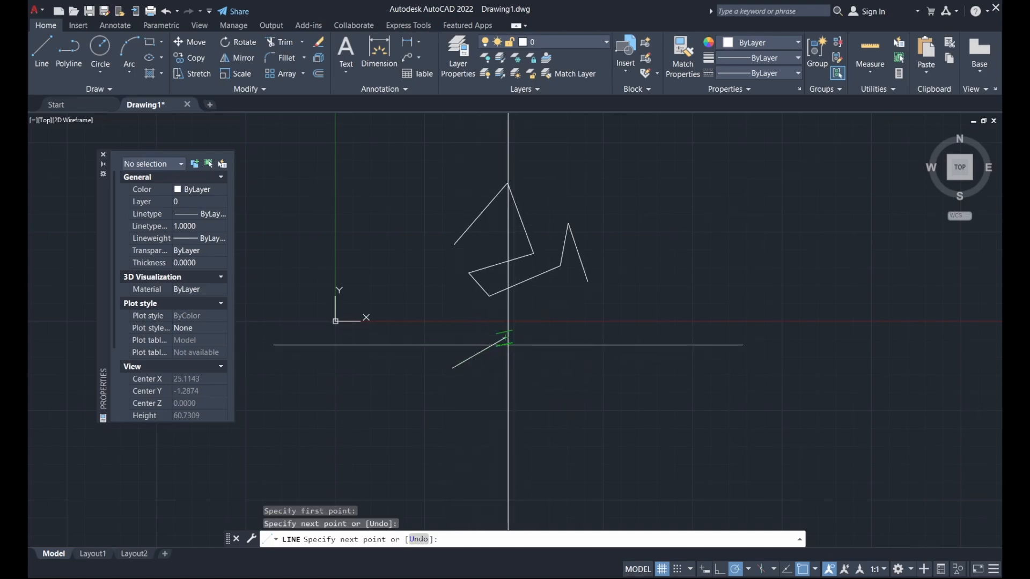
left_click(532, 406)
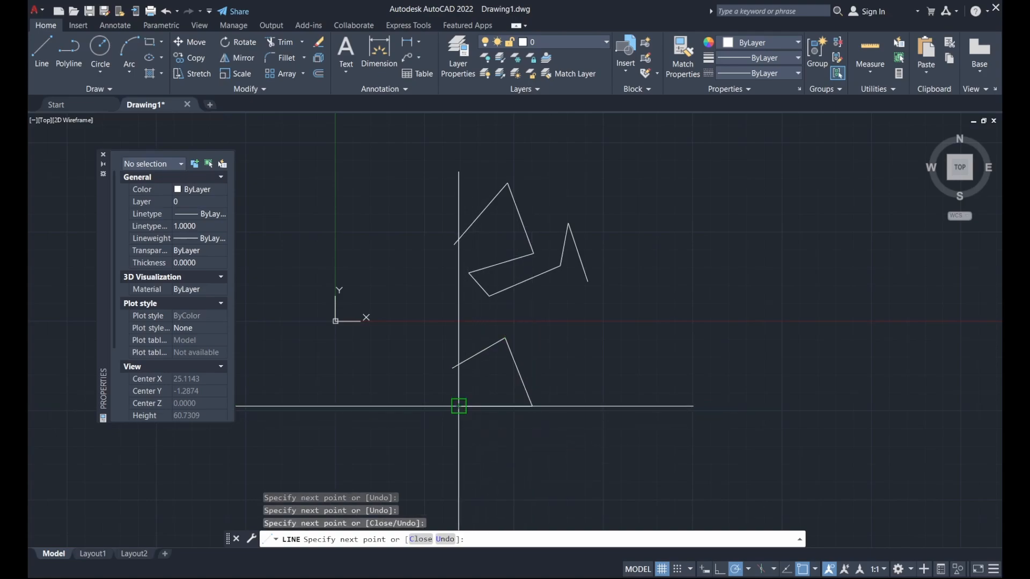
left_click(480, 444)
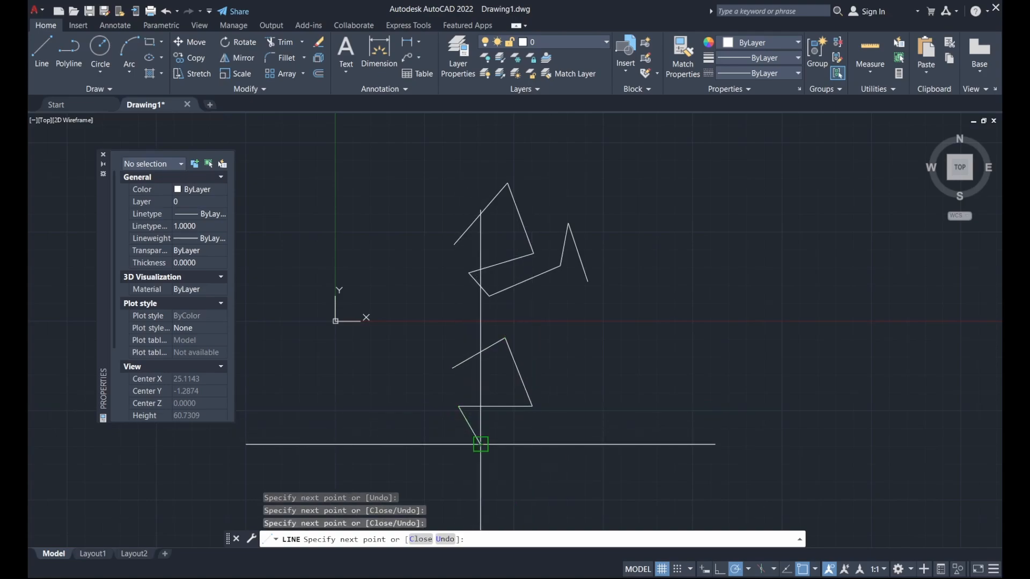
left_click(560, 416)
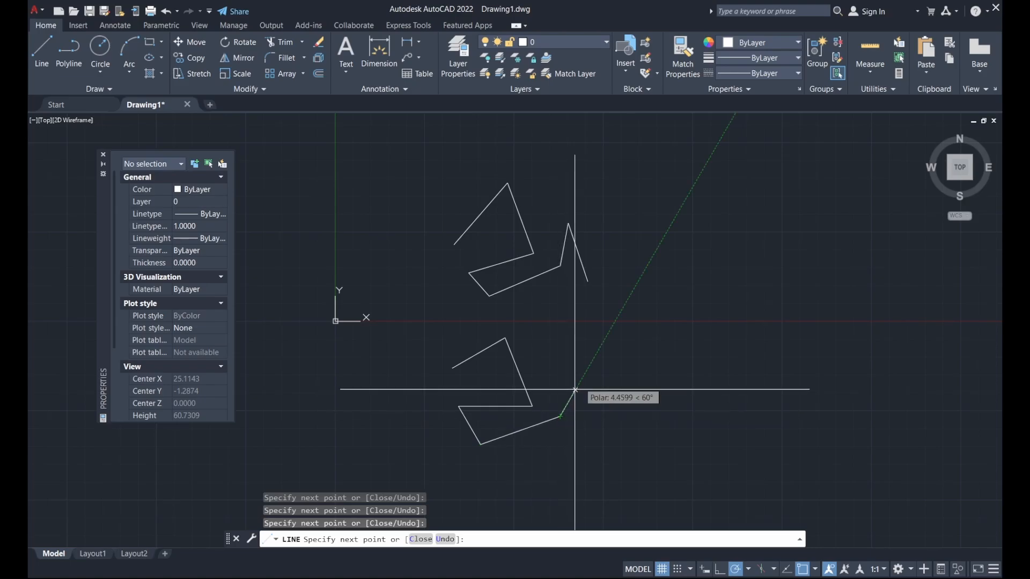
left_click(572, 359)
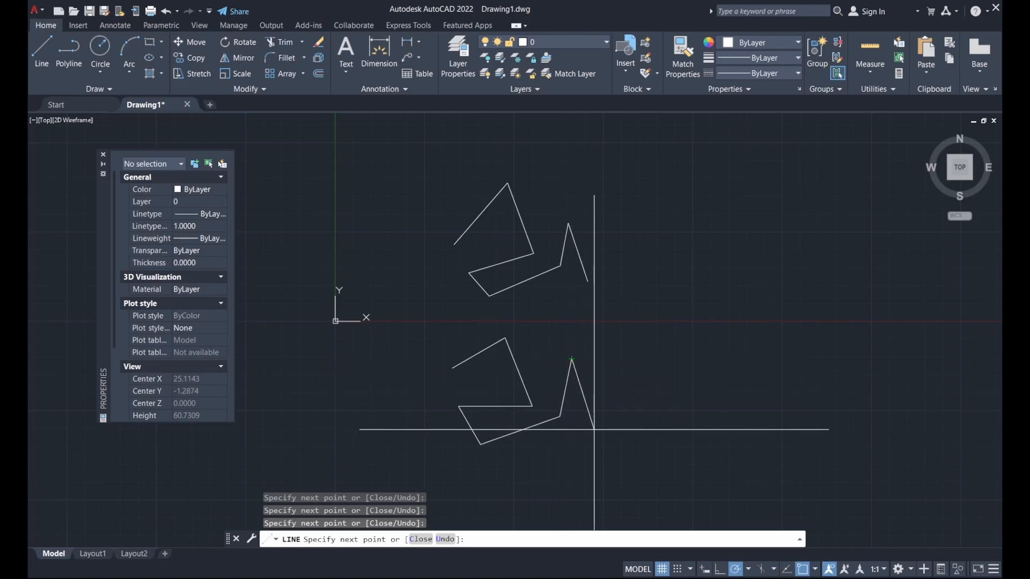
left_click(594, 431)
key("Escape")
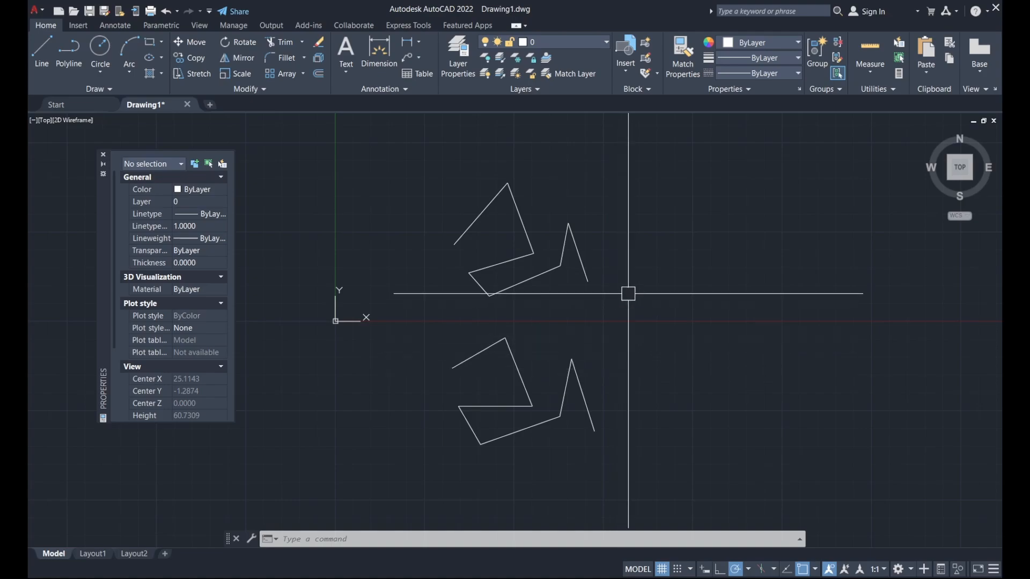
- Select the upper polyline and the last segment of the lower line chain in turn to compare how each is selected as an object
left_click(579, 250)
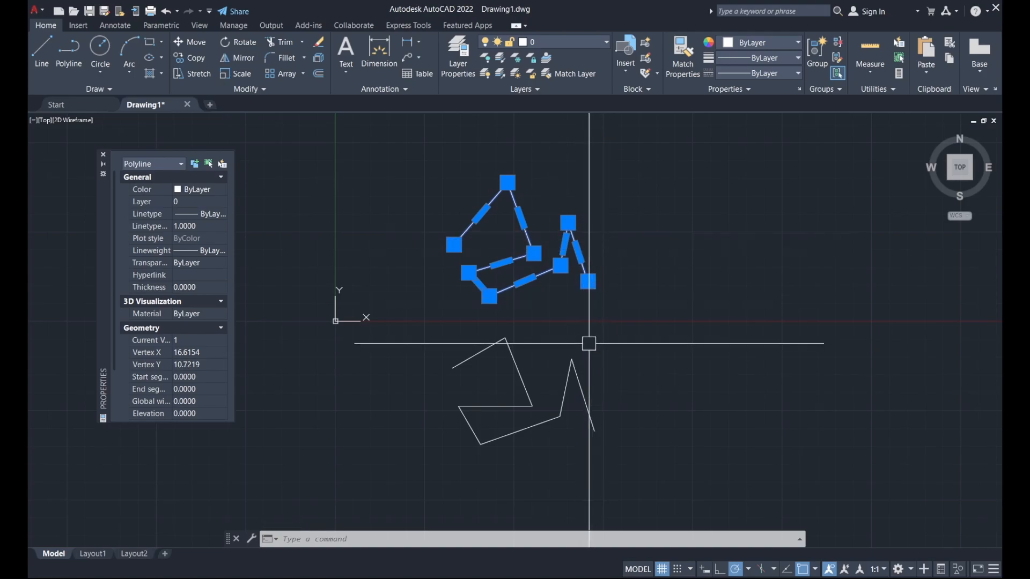
key("Escape")
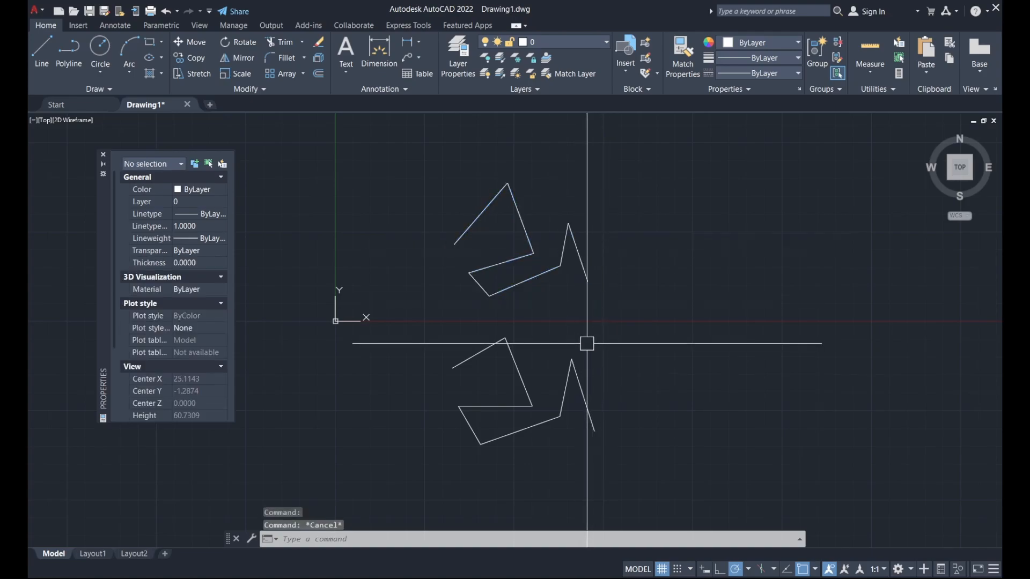
left_click(586, 396)
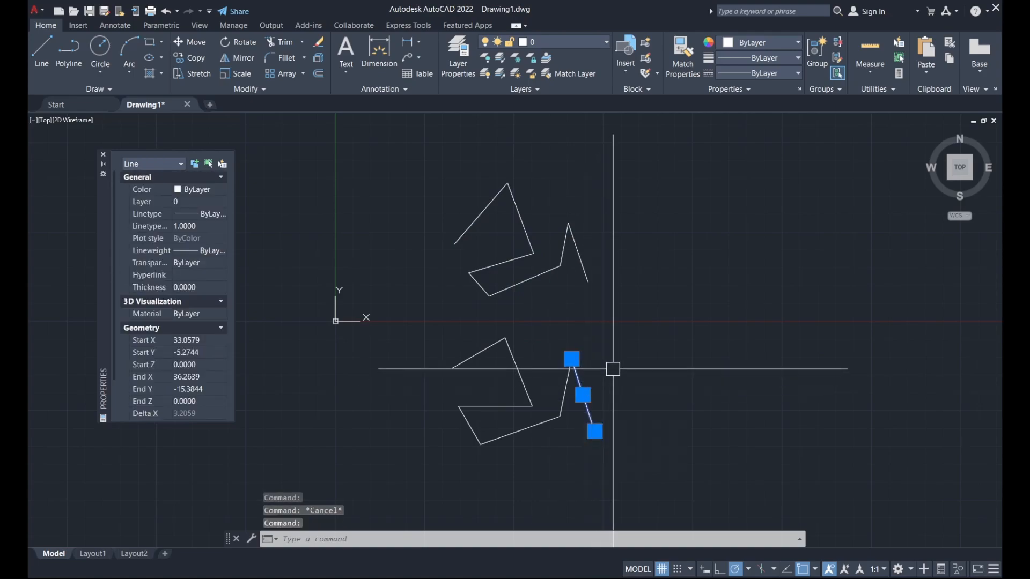
scroll(564, 412, "up", 4)
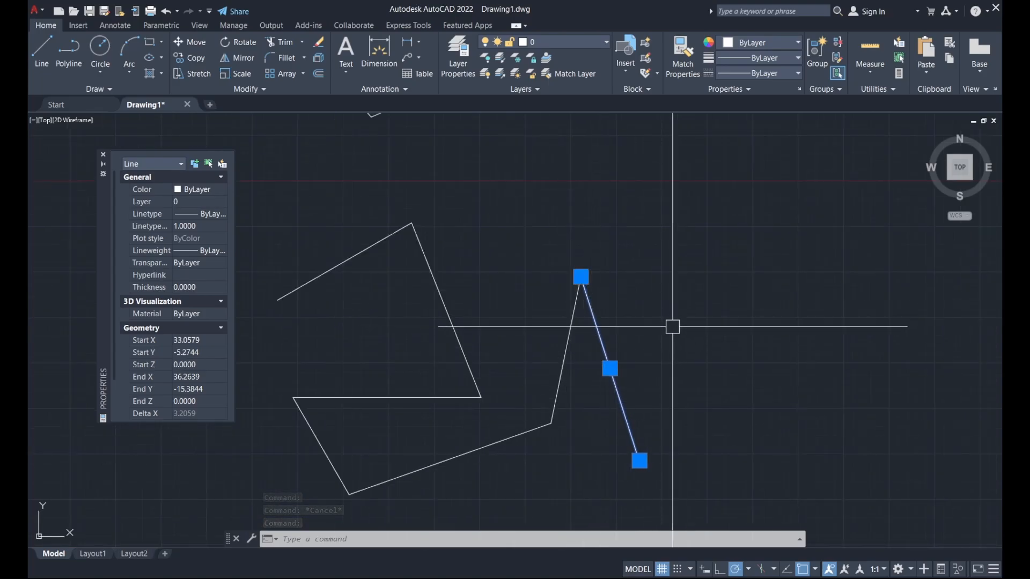
scroll(671, 361, "down", 4)
key("Escape")
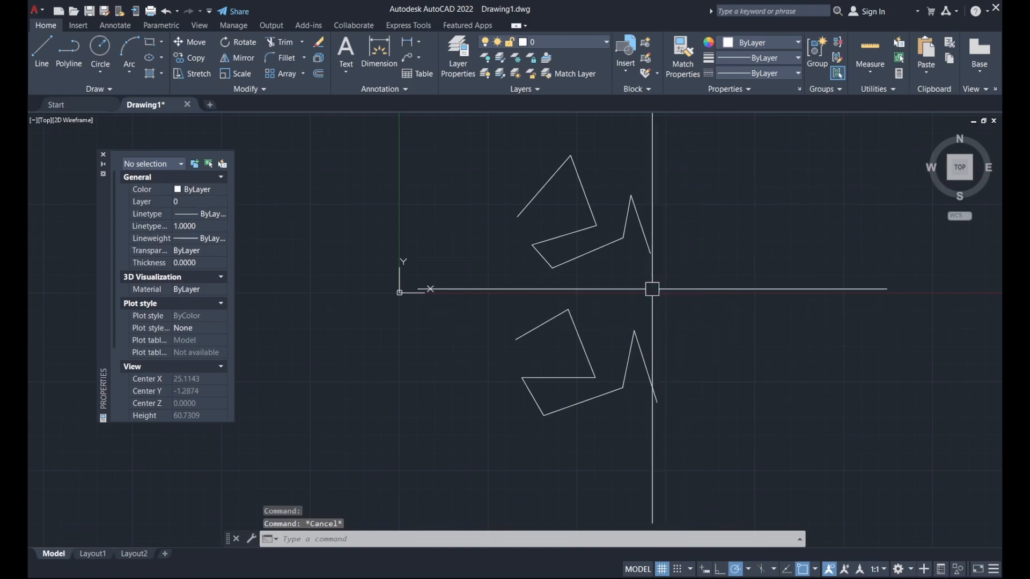
left_click(647, 234)
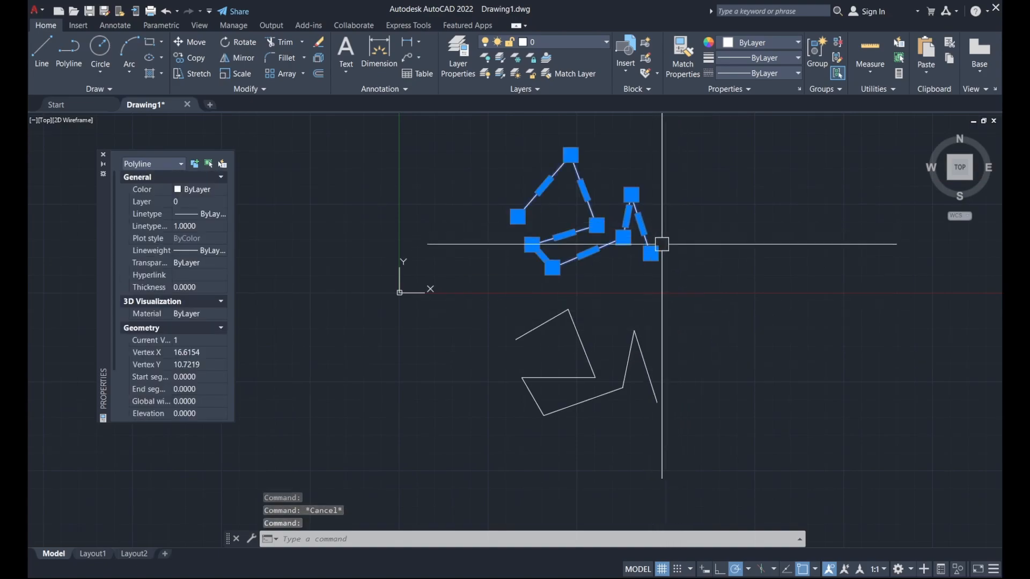
key("Escape")
left_click(654, 363)
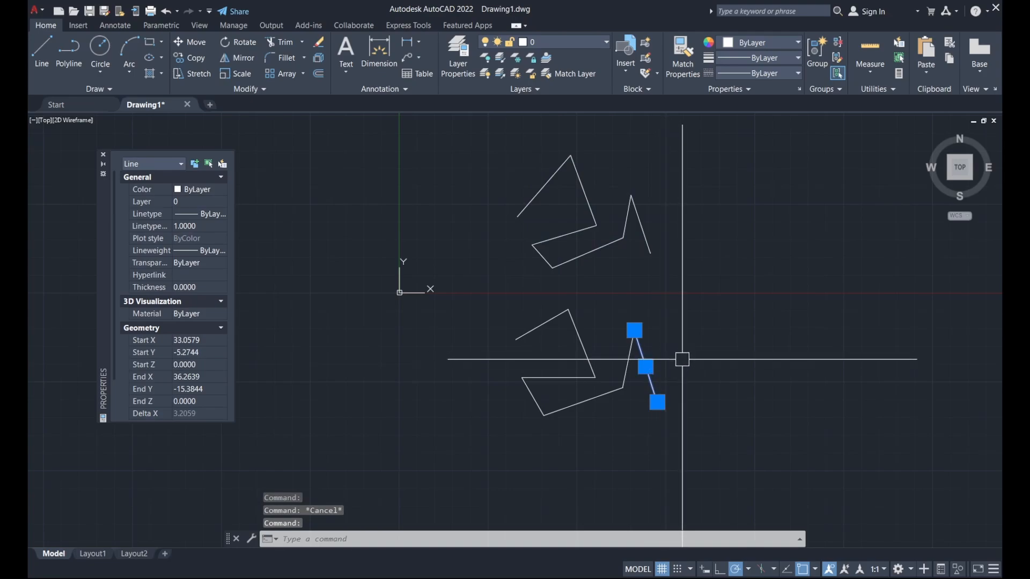
key("Escape")
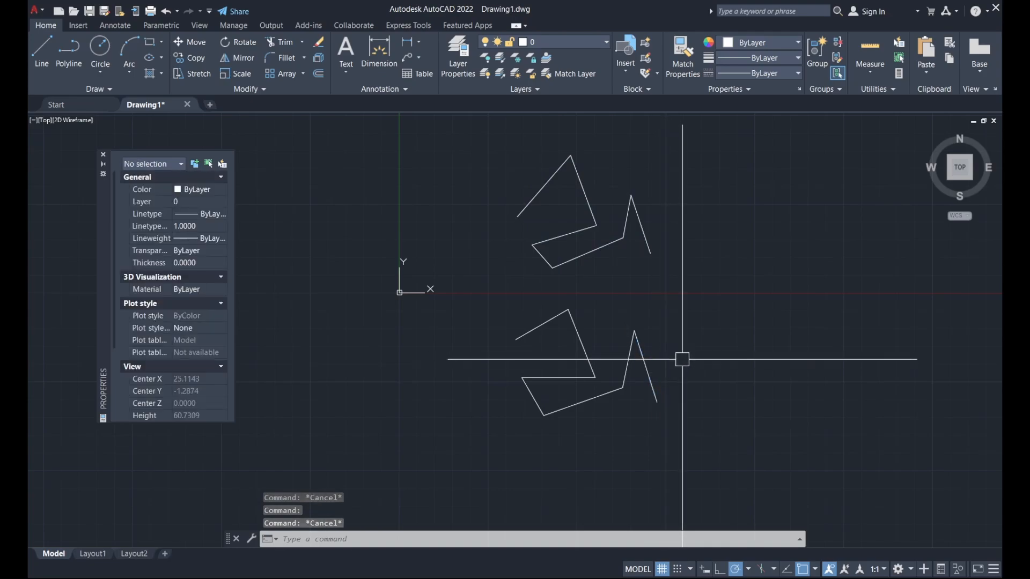
- Erase the zigzag polyline and the chain of lines from the drawing
left_click(684, 360)
left_click(308, 232)
key("Delete")
key("Escape")
- Draw a circle by centre and diameter, centred at about (1100, 149), with a diameter of 500
scroll(534, 330, "down", 7)
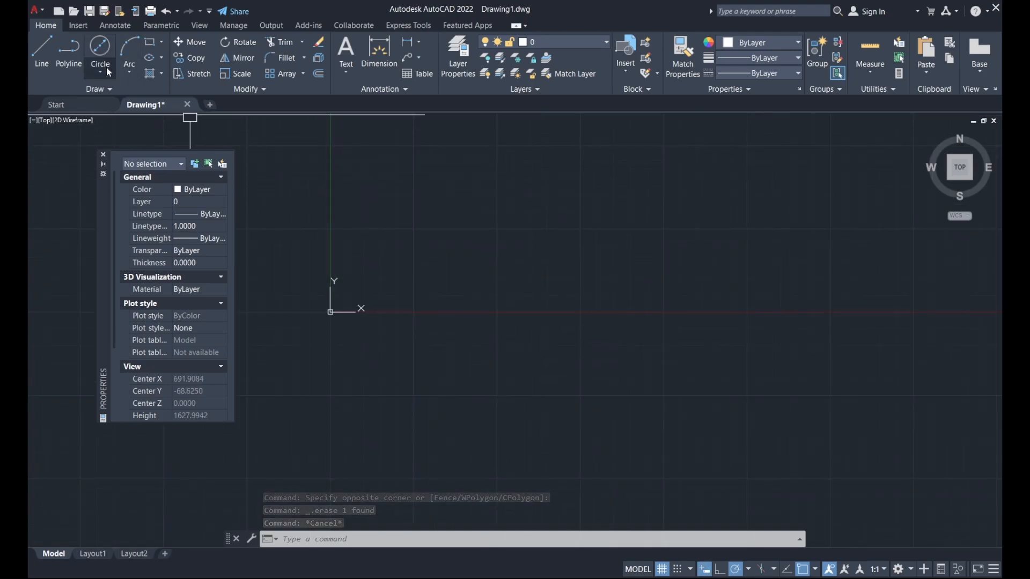
left_click(100, 47)
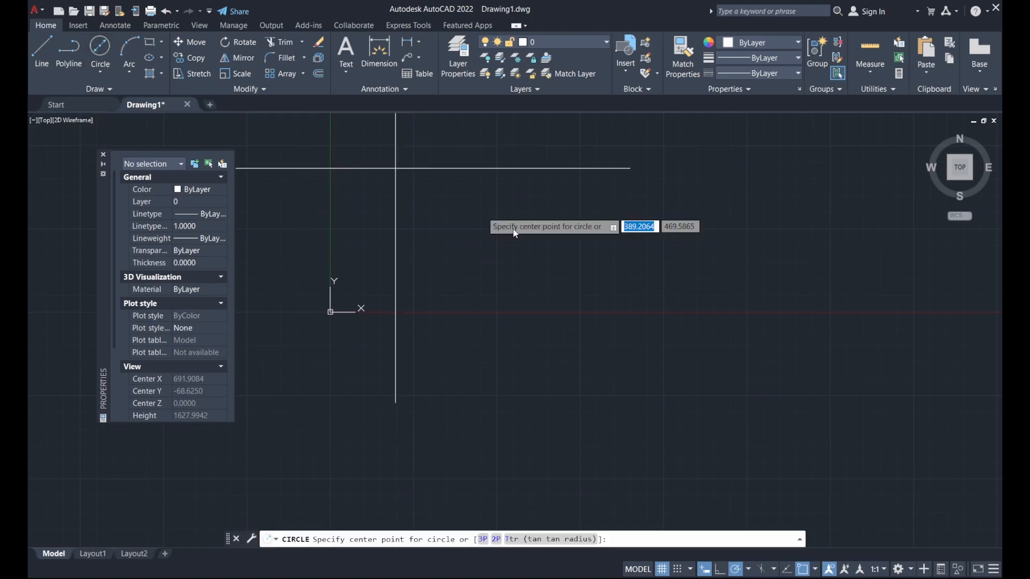
middle_click_drag(565, 294, 504, 330)
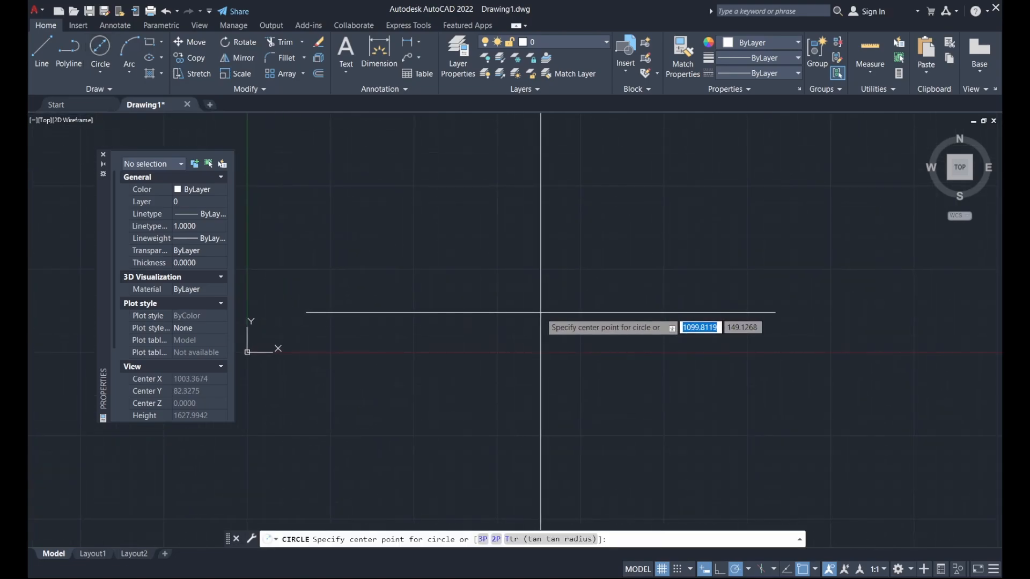
left_click(541, 312)
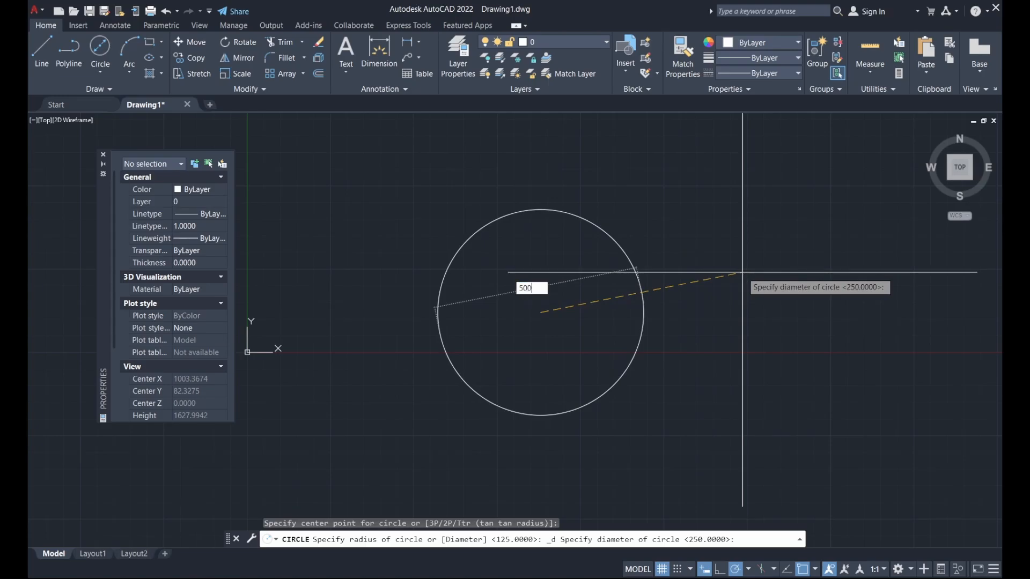
key("Return")
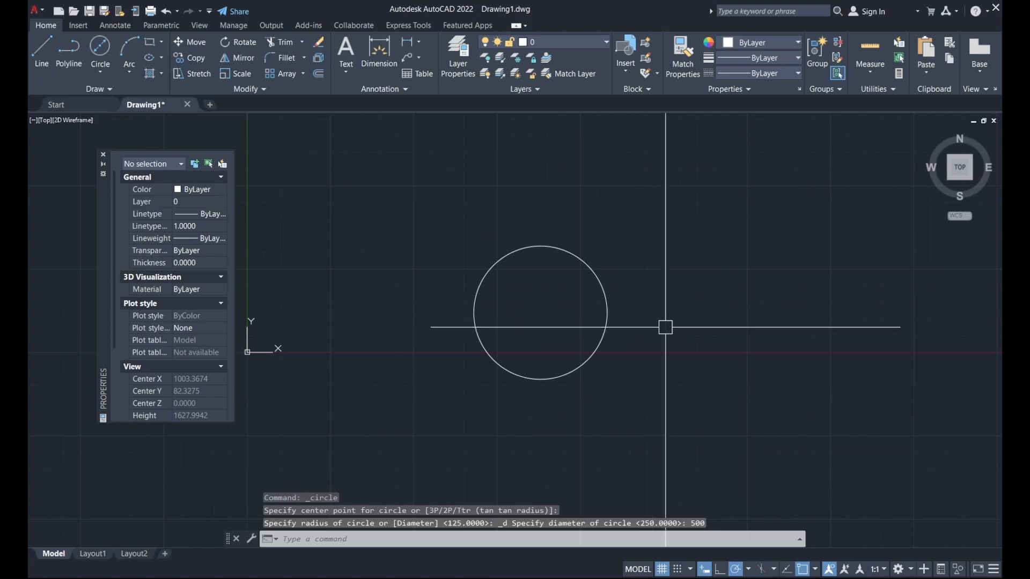
- Select the circle, examine its radius, diameter, circumference and area in the geometry properties, and deselect it
left_click(607, 312)
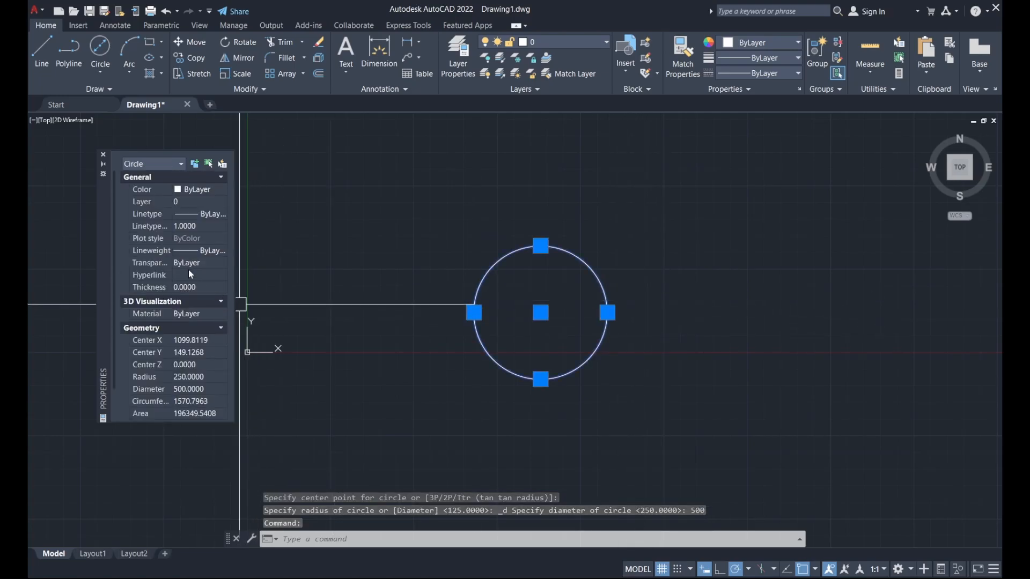
scroll(183, 344, "down", 2)
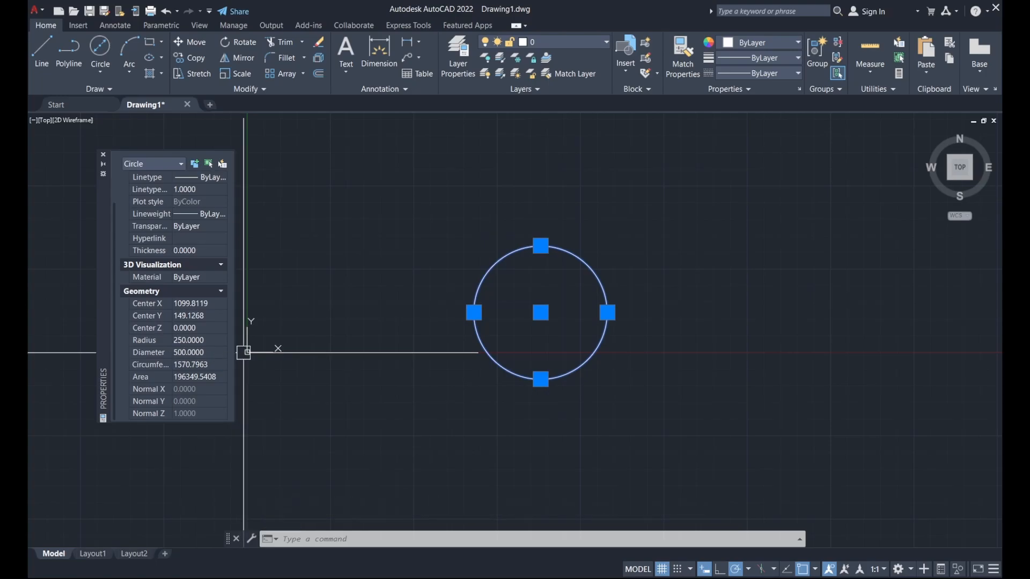
key("Escape")
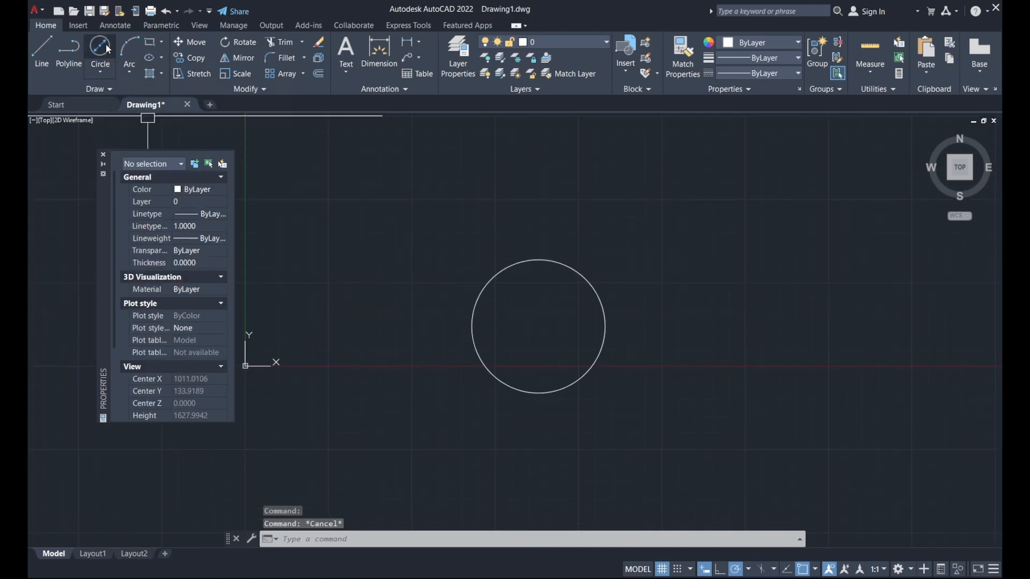
- Draw a second circle by centre and radius, centred at about (1910, 149), with a radius of 250
left_click(100, 67)
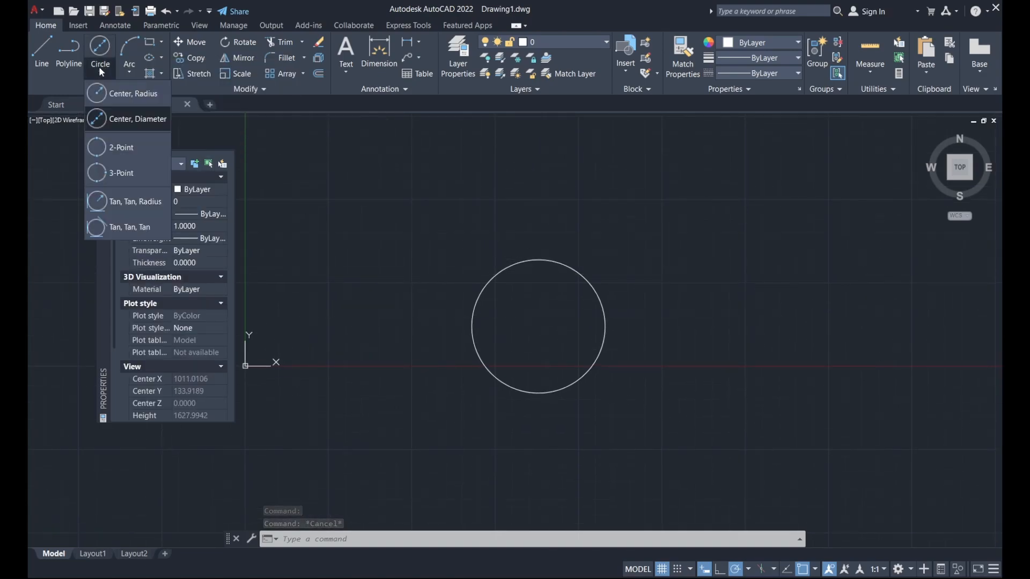
left_click(144, 95)
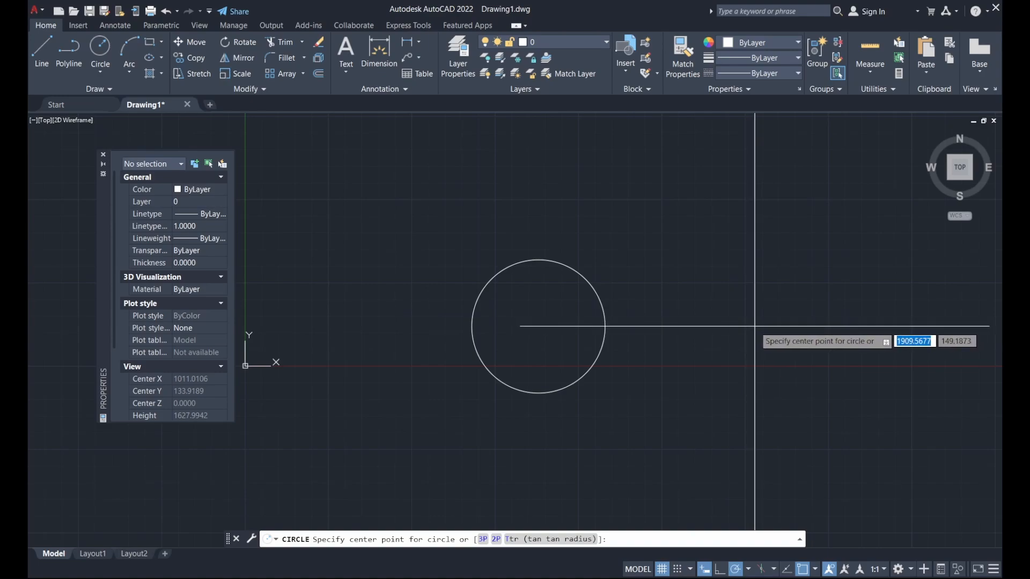
left_click(755, 325)
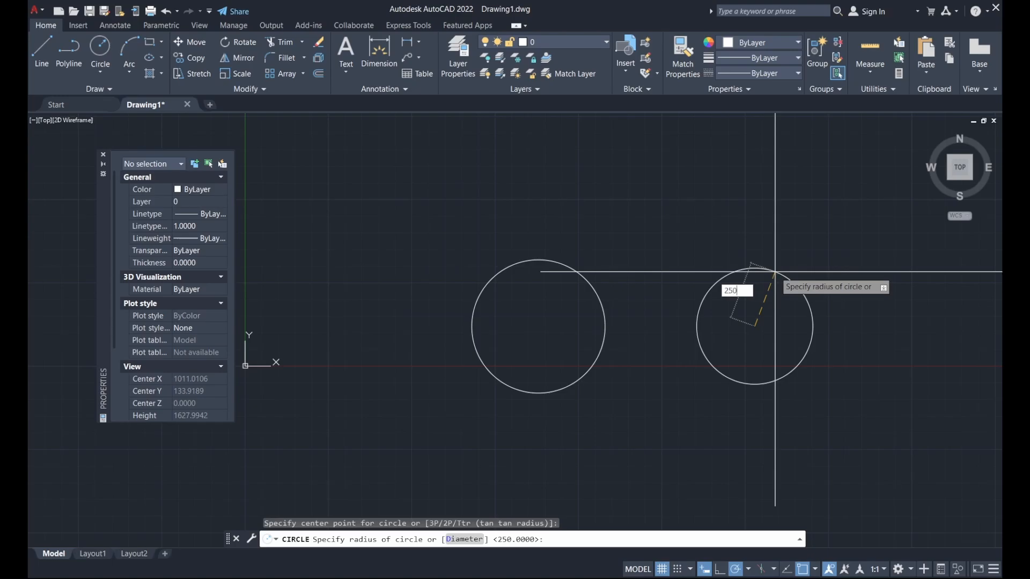
type("250")
key("Return")
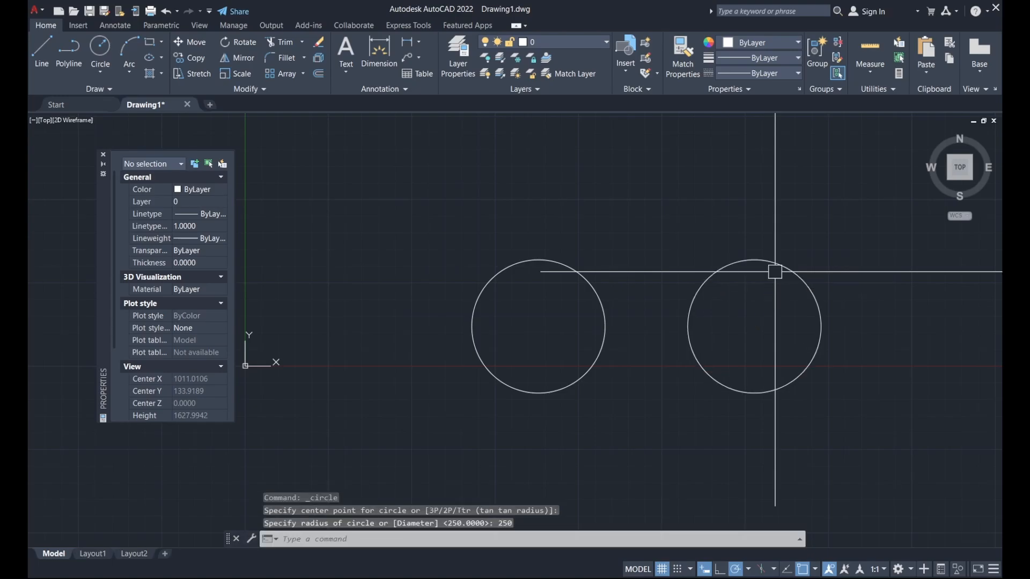
- Select the new circle and the first circle in turn to compare their radius and diameter properties, then clear the selection
left_click(710, 298)
left_click(646, 232)
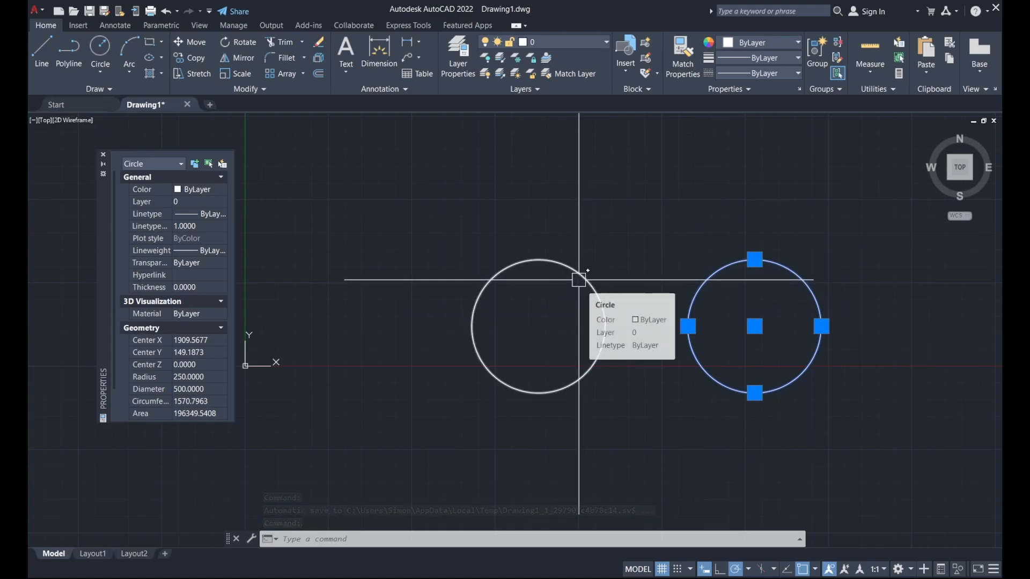
key("Escape")
left_click(578, 279)
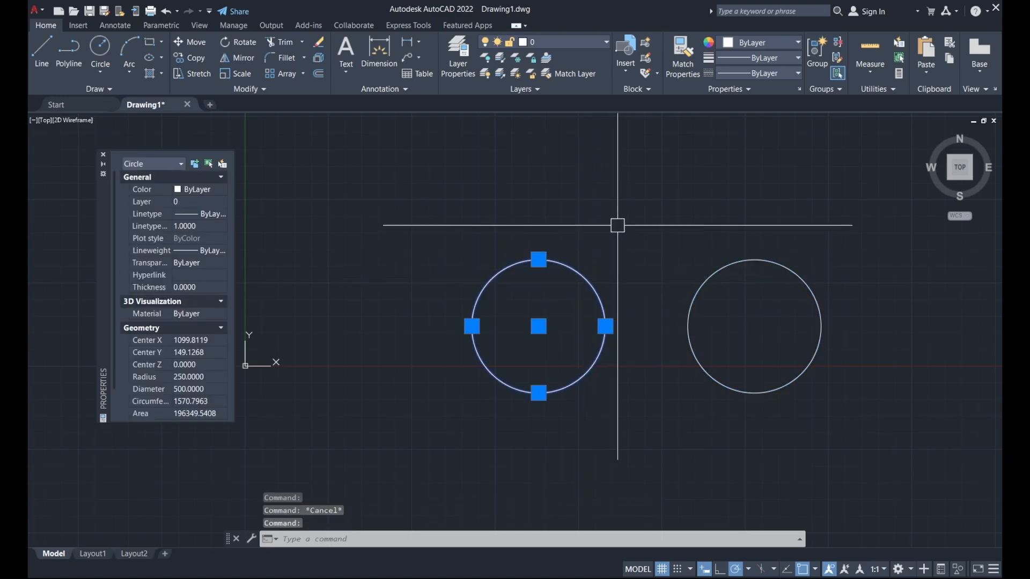
key("Escape")
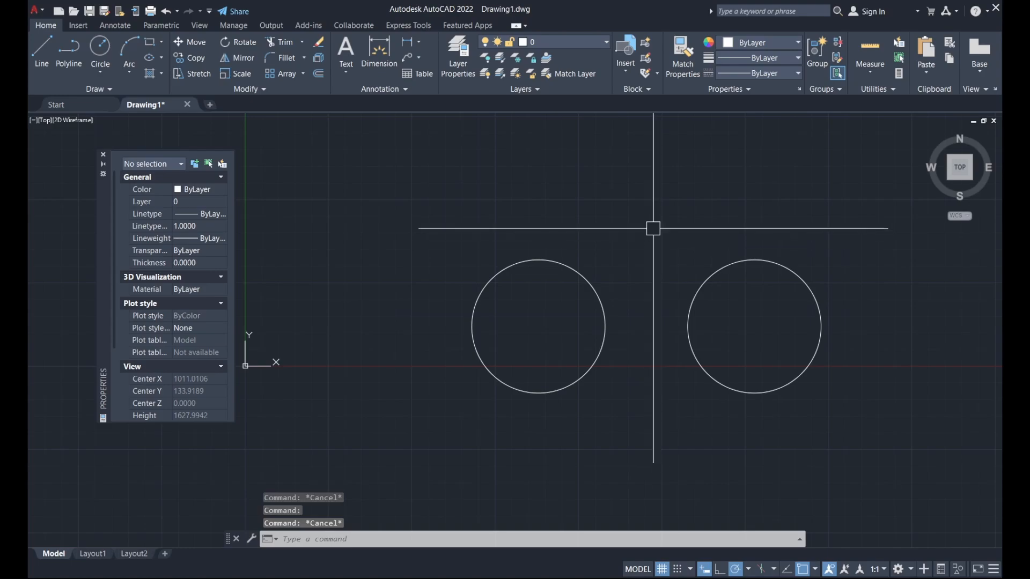
- Draw a three-point arc curving over the two circles, starting at about (1178, 714) and ending just above the second circle
mouse_move(652, 243)
middle_mouse_down()
mouse_move(589, 260)
mouse_move(542, 293)
middle_mouse_up()
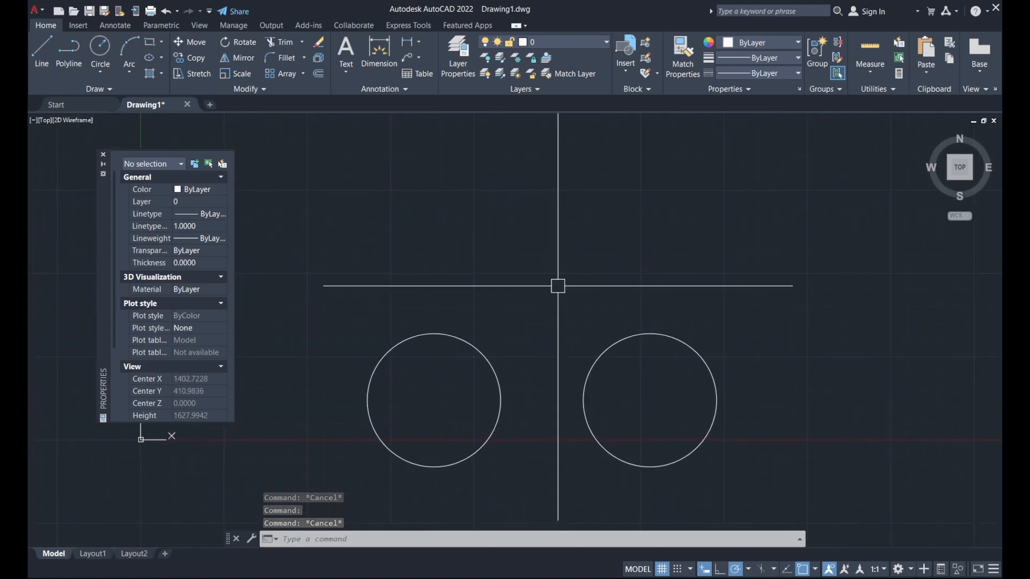
left_click(132, 46)
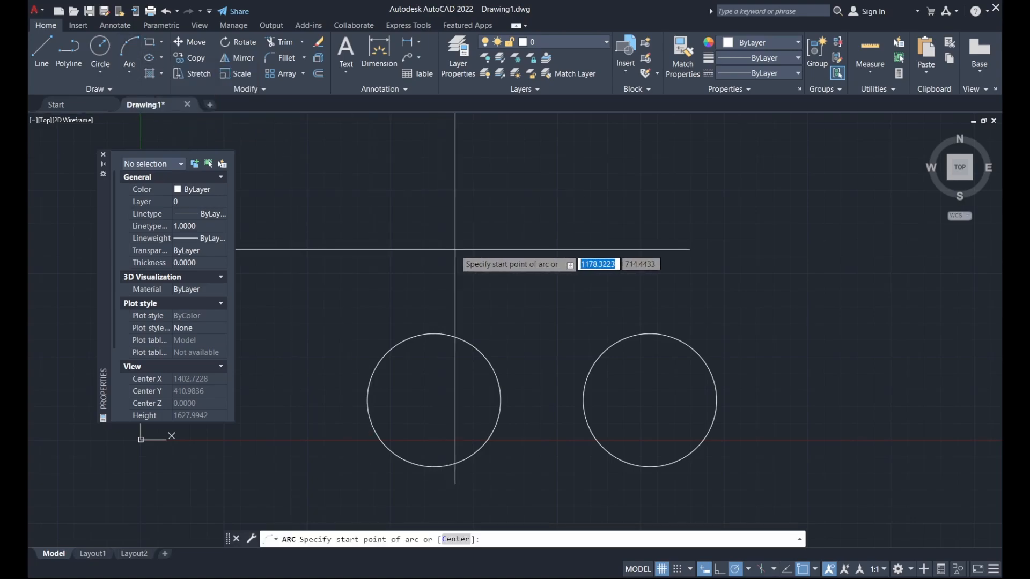
left_click(455, 249)
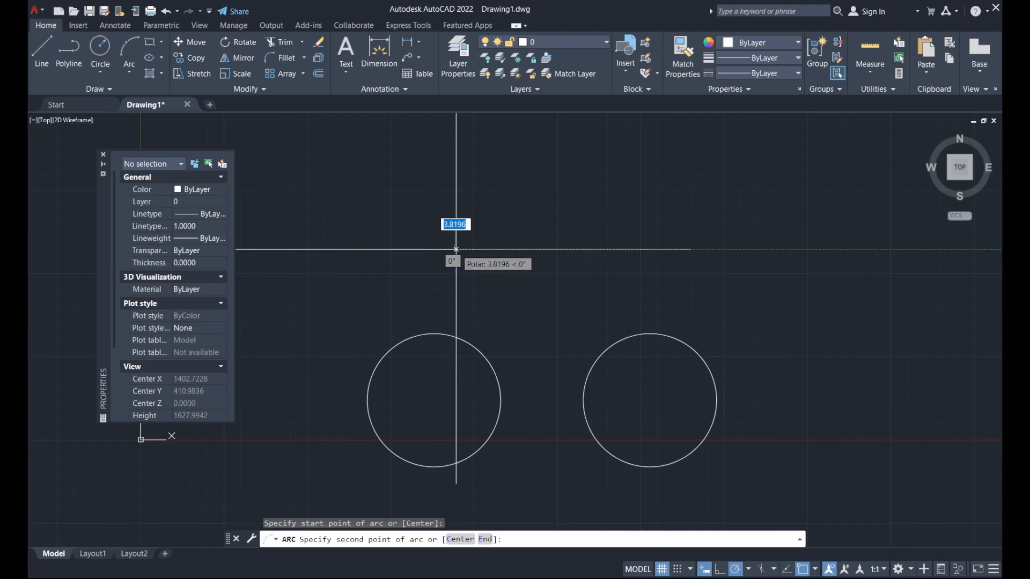
left_click(589, 169)
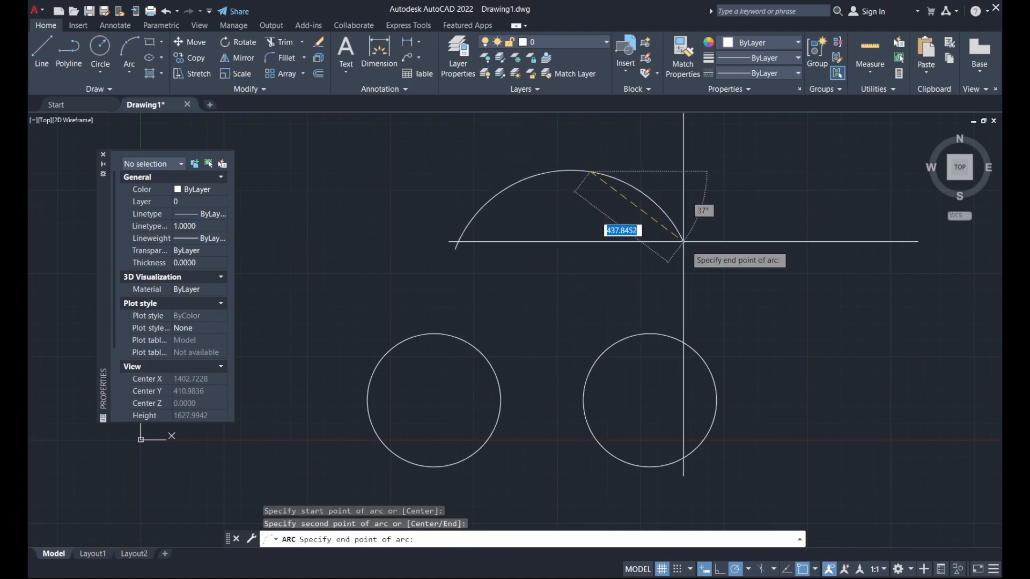
left_click(709, 321)
left_click(756, 276)
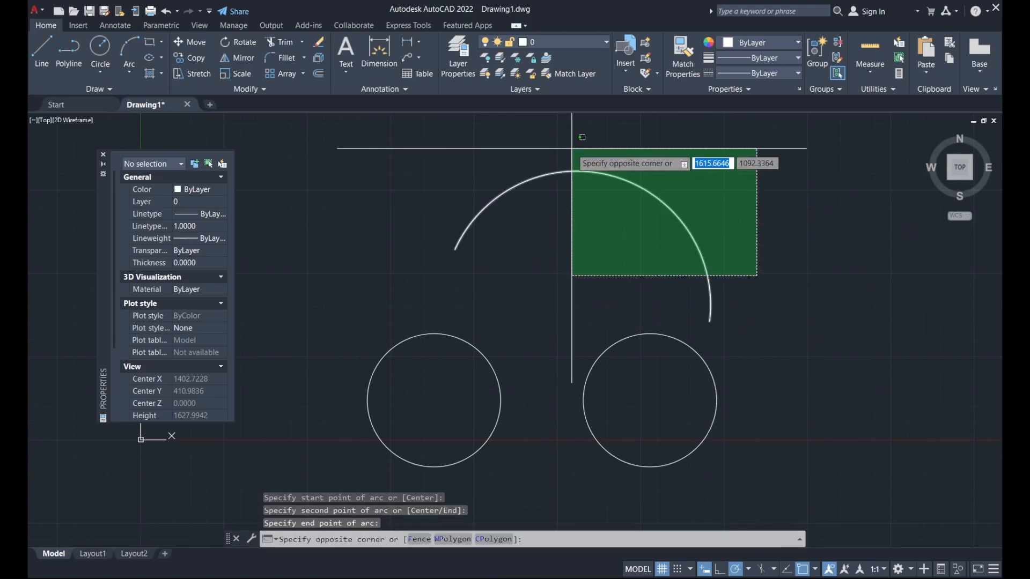
left_click(572, 148)
key("Escape")
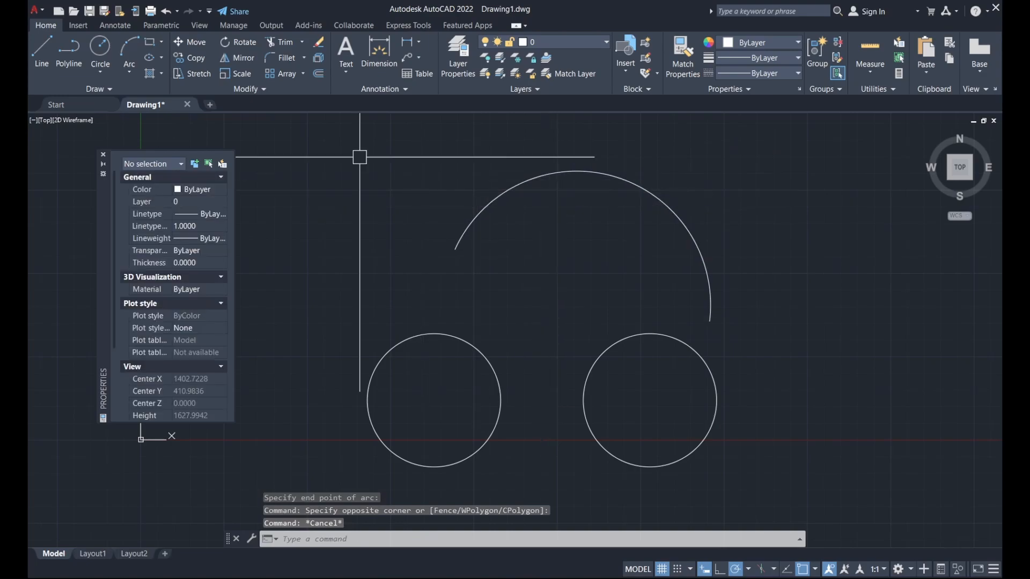
- Draw an arc by start, end and radius to the right of the first arc, with a radius of 800, and select it
left_click(133, 69)
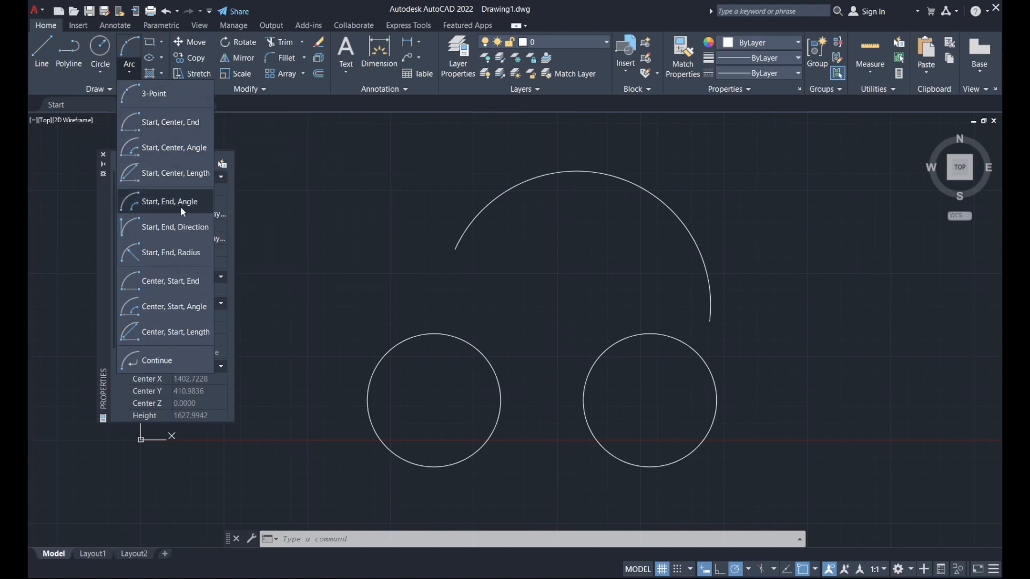
left_click(176, 254)
middle_click_drag(349, 254, 225, 320)
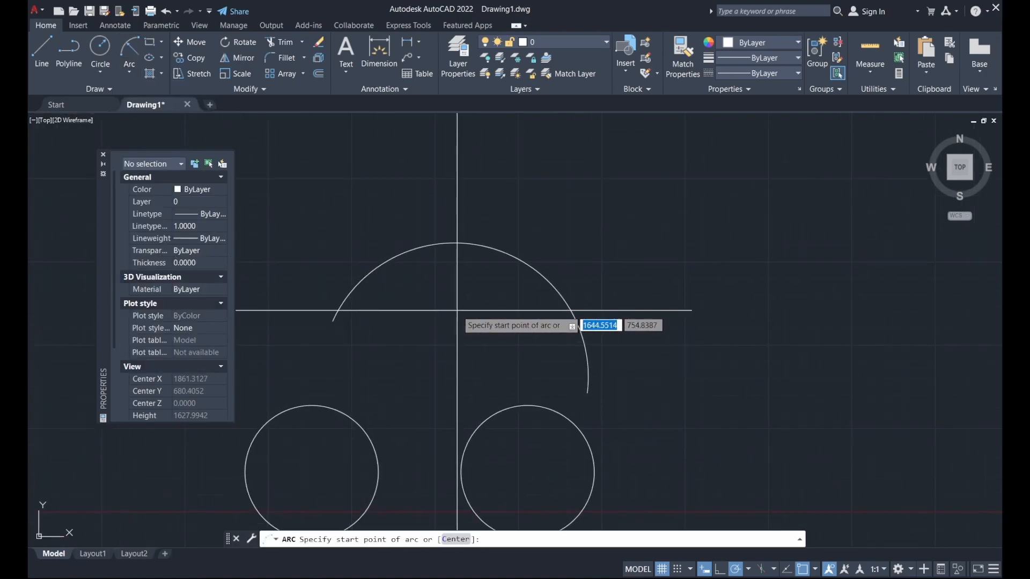
left_click(664, 268)
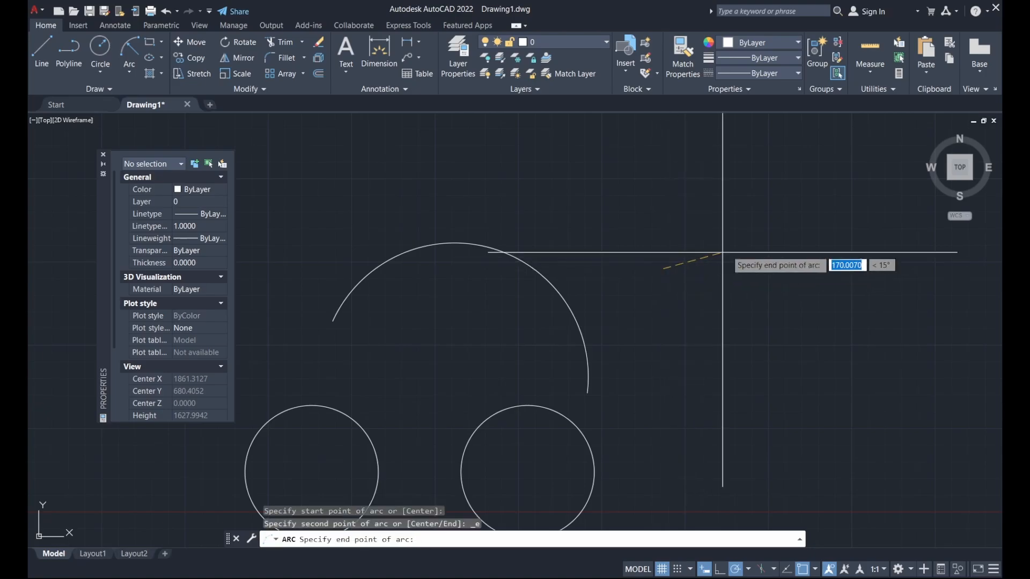
middle_click_drag(730, 252, 540, 330)
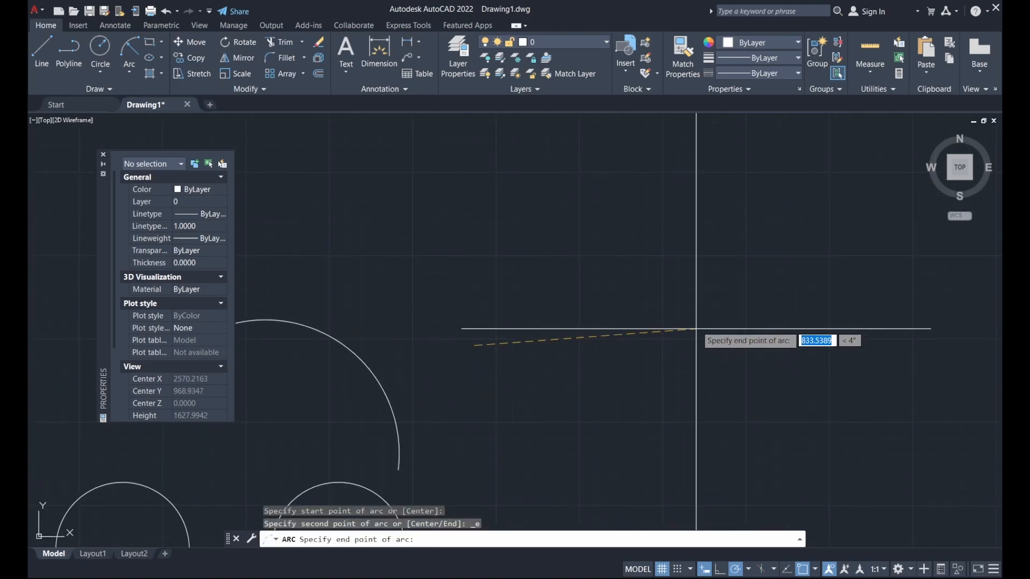
left_click(698, 280)
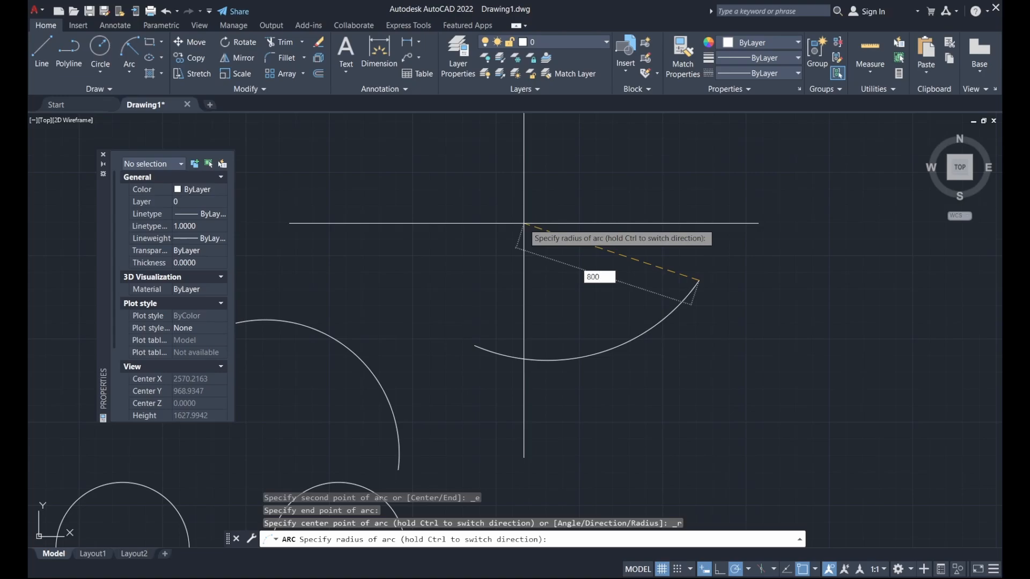
key("Return")
left_click(650, 330)
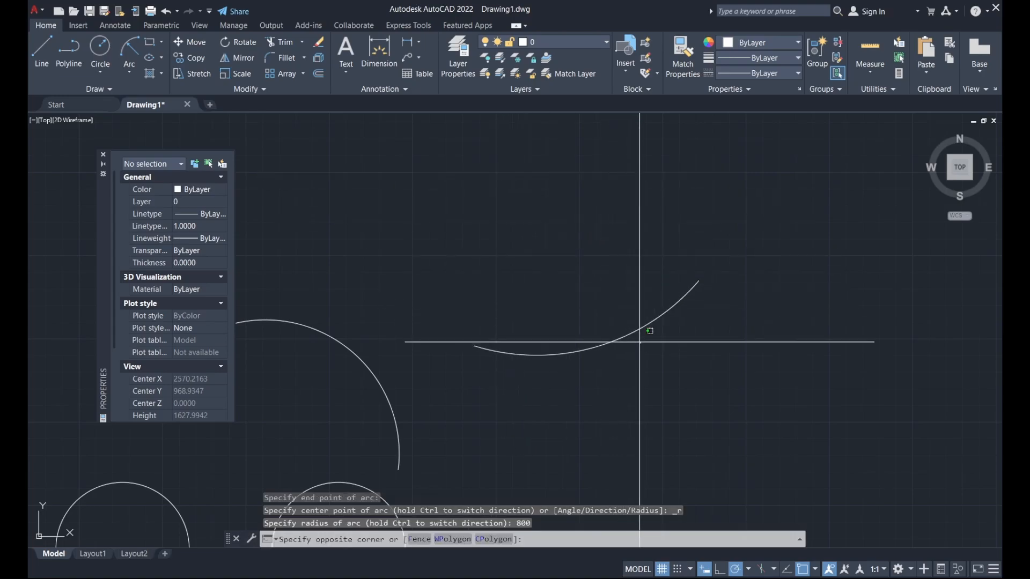
left_click(639, 342)
left_click(128, 74)
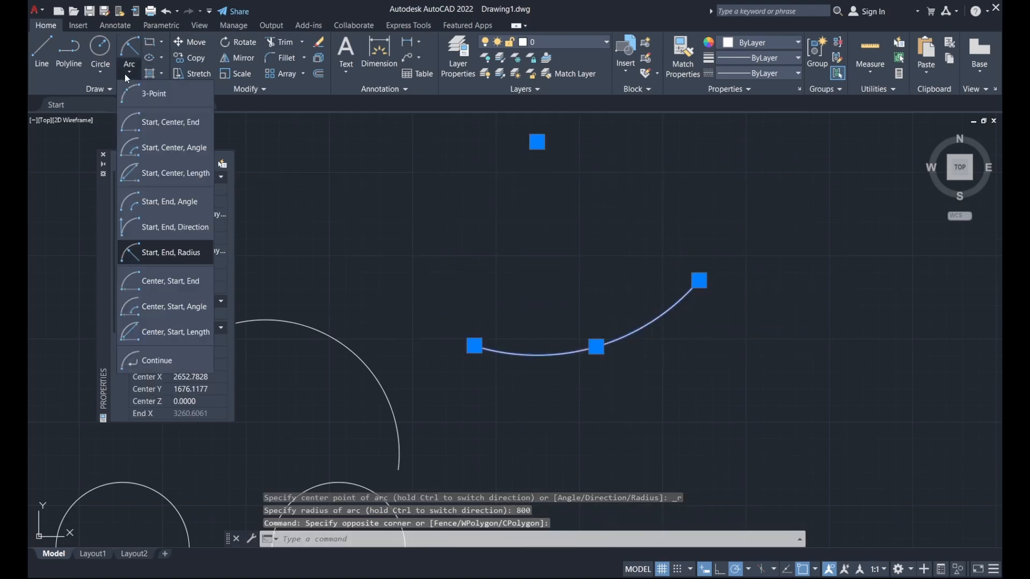
left_click(147, 95)
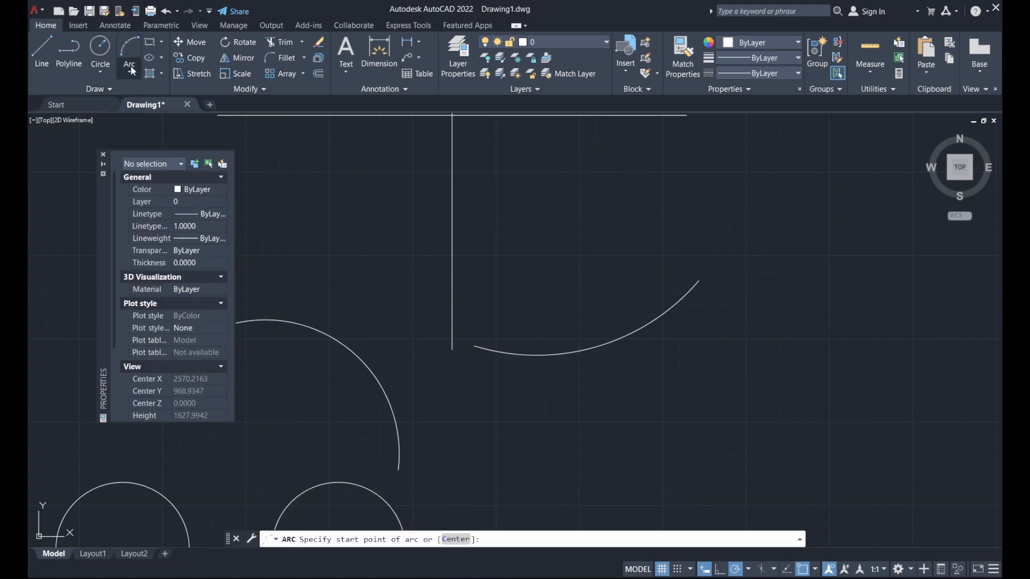
left_click(132, 74)
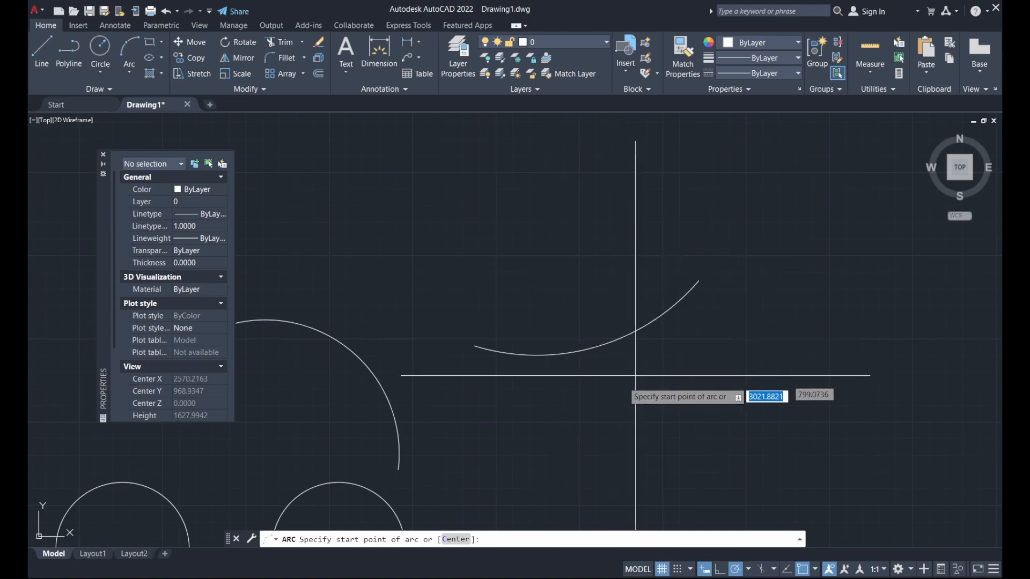
key("Escape")
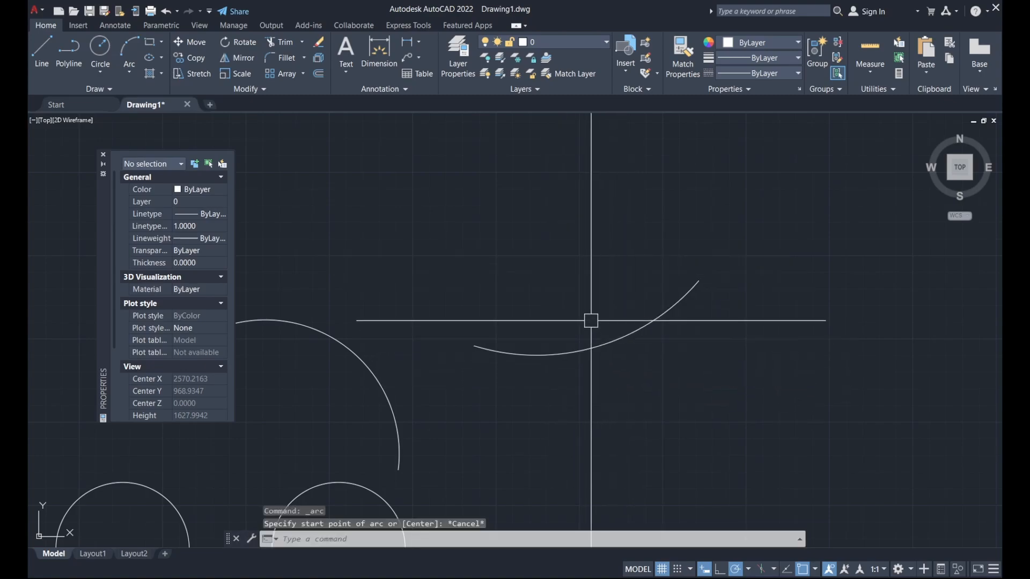
left_click(105, 69)
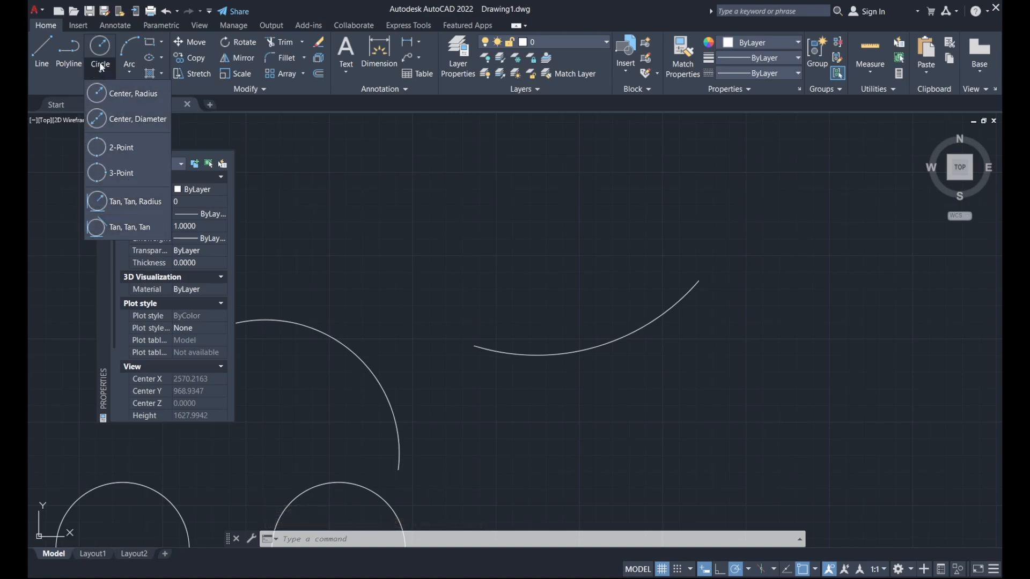
- Draw a rectangle freehand by two opposite corners, below and to the right of the 800-radius arc
scroll(661, 279, "down", 5)
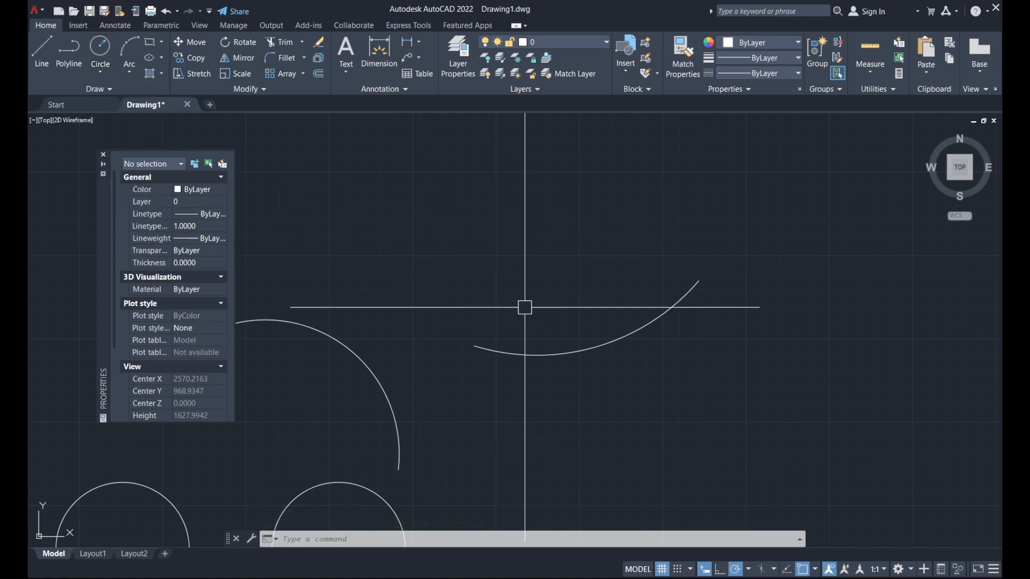
scroll(604, 316, "up", 2)
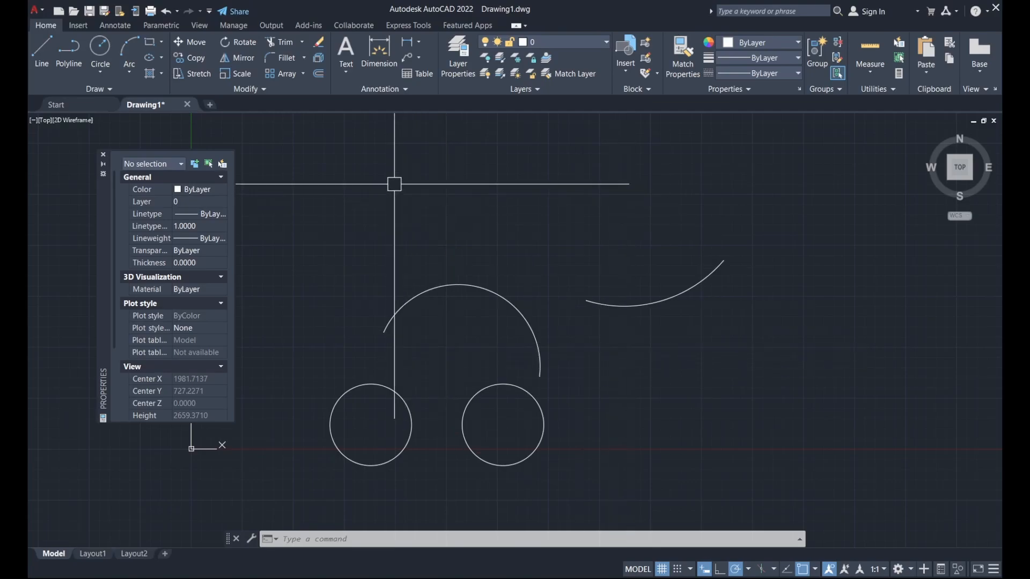
left_click(152, 43)
middle_click_drag(609, 345, 581, 371)
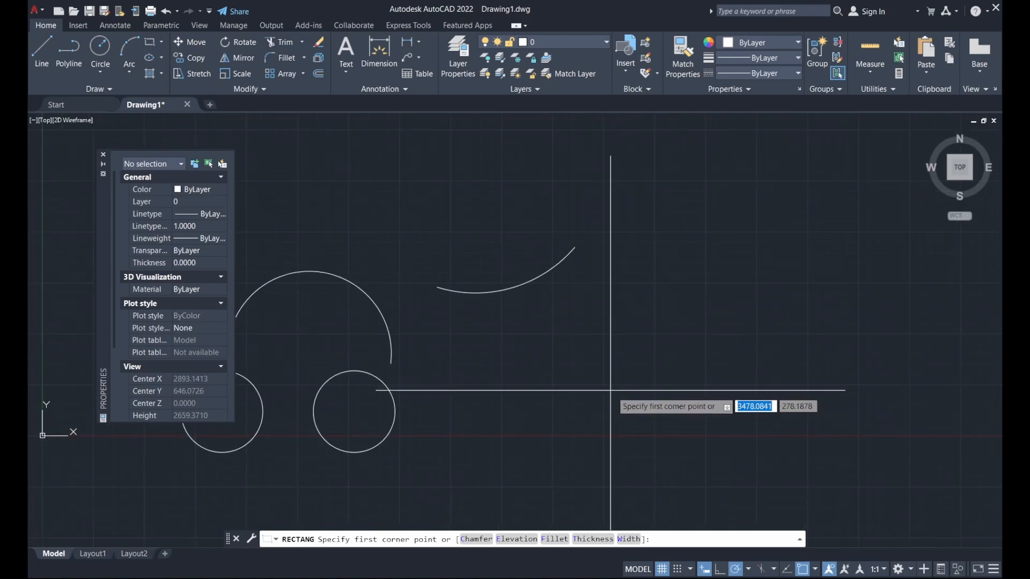
left_click(626, 396)
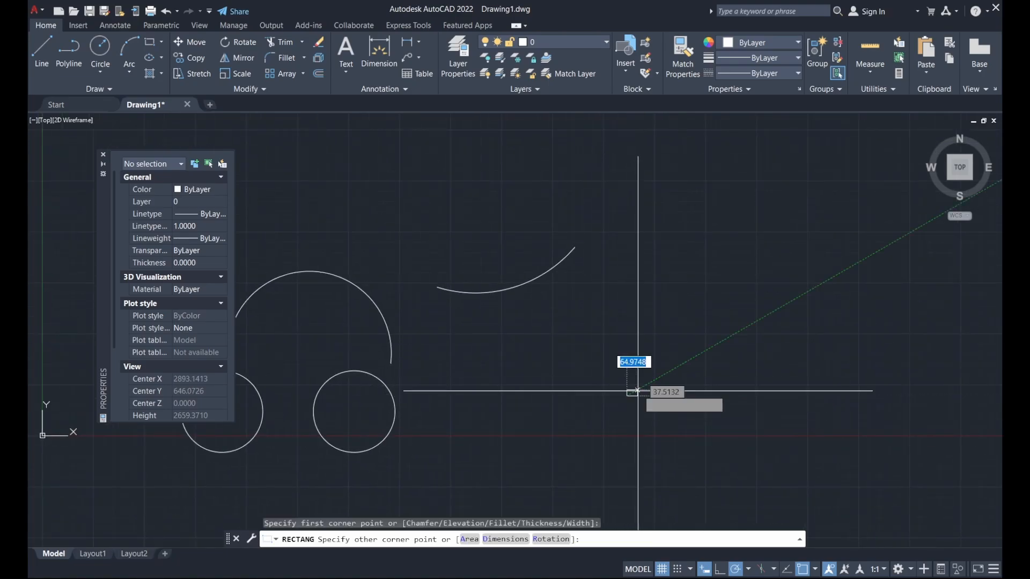
left_click(782, 305)
middle_click_drag(760, 340, 599, 344)
middle_click_drag(693, 350, 639, 355)
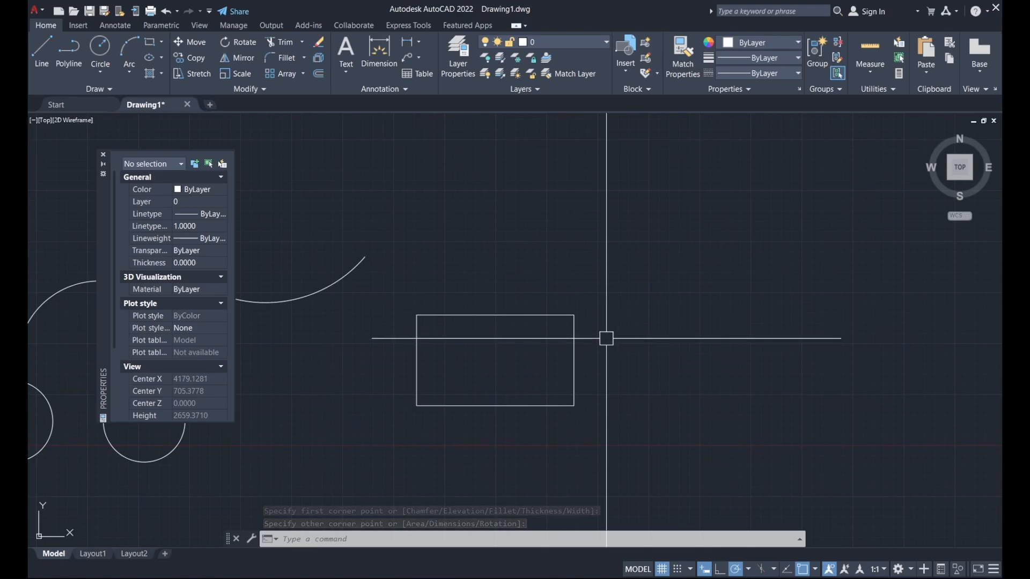
- Draw a second rectangle 1000 wide and 500 high with its lower-left corner at about (5117, 577), and select it
left_click(150, 44)
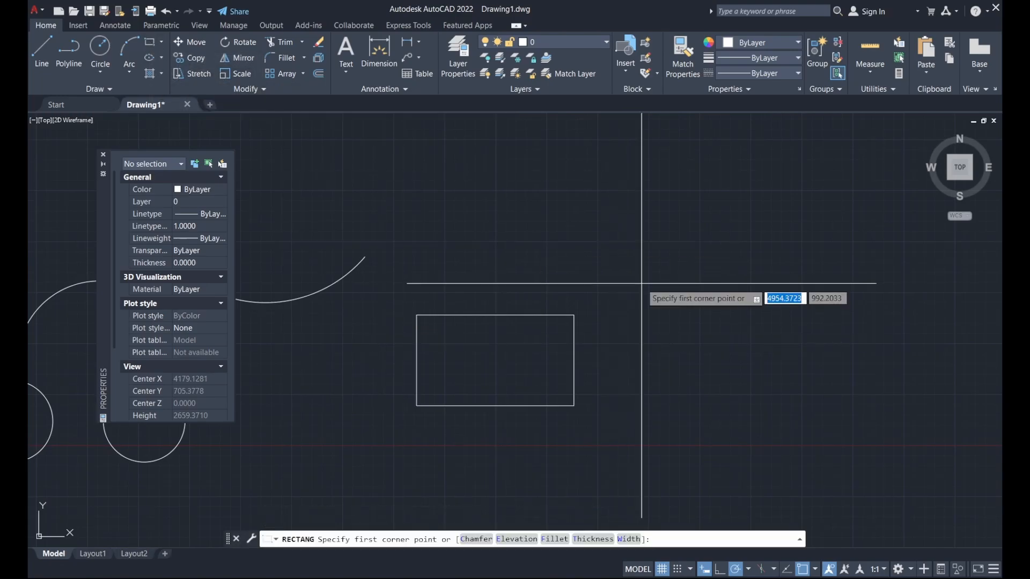
middle_click_drag(639, 287, 554, 278)
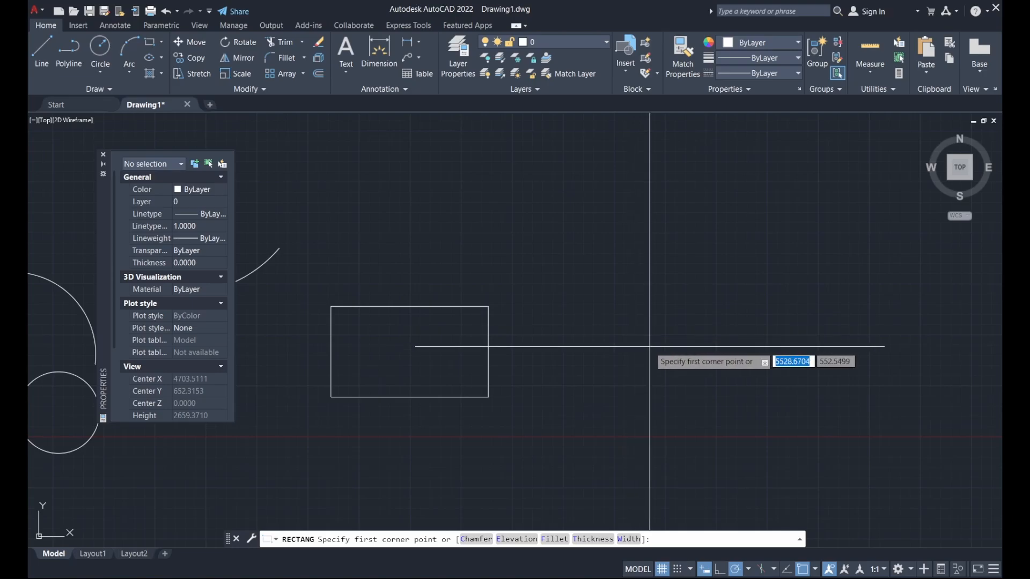
left_click(582, 342)
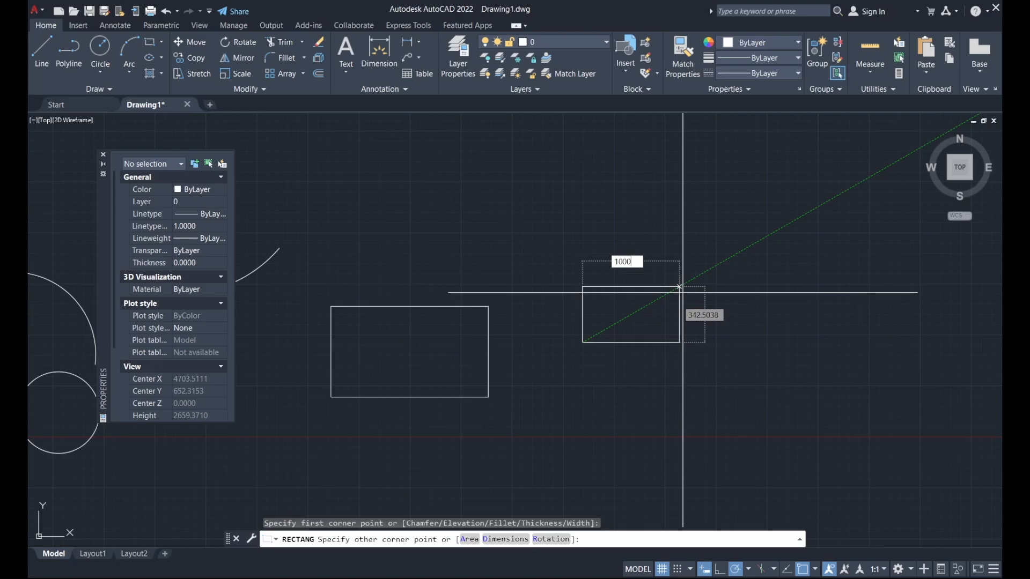
key("Tab")
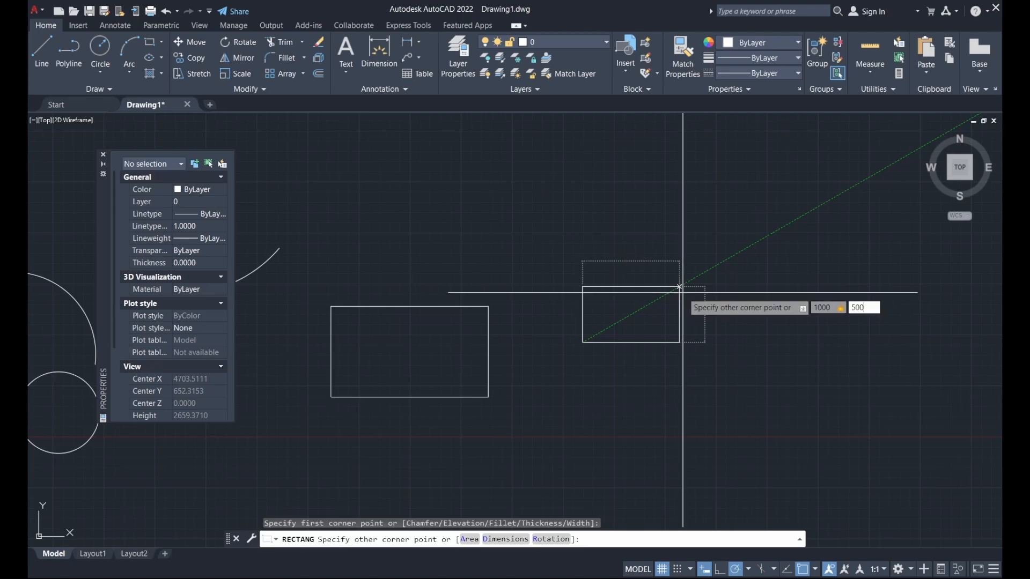
key("Return")
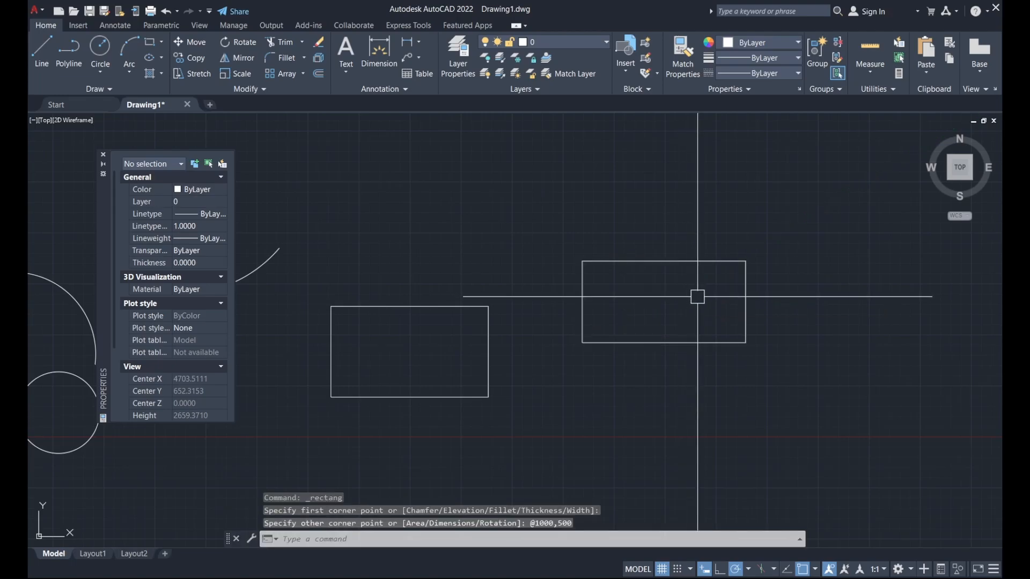
left_click(689, 261)
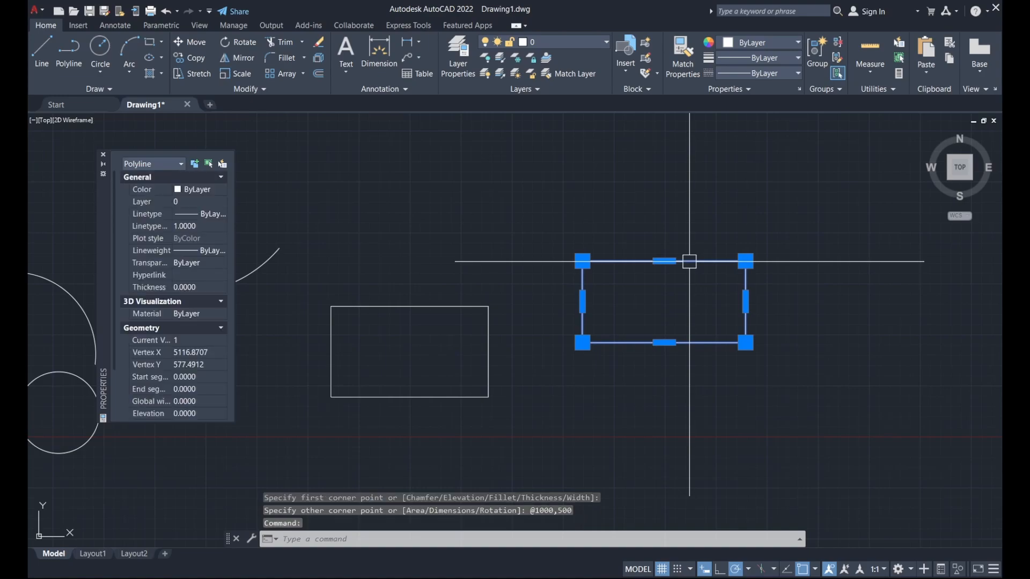
- Move the 1000 by 500 rectangle by its lower-left corner onto the upper-right corner of the freehand rectangle
left_click(583, 261)
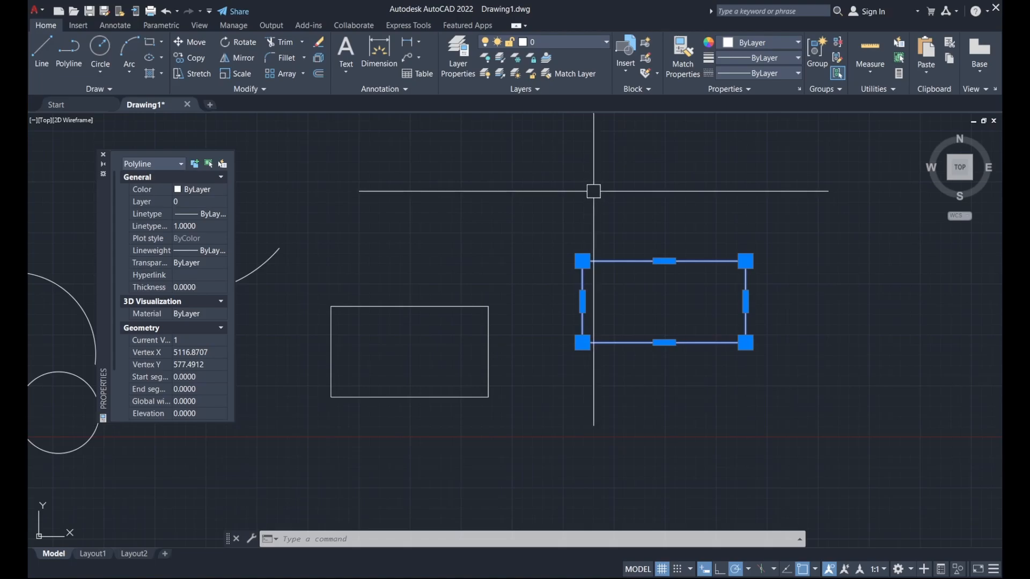
key("Escape")
scroll(627, 239, "down", 2)
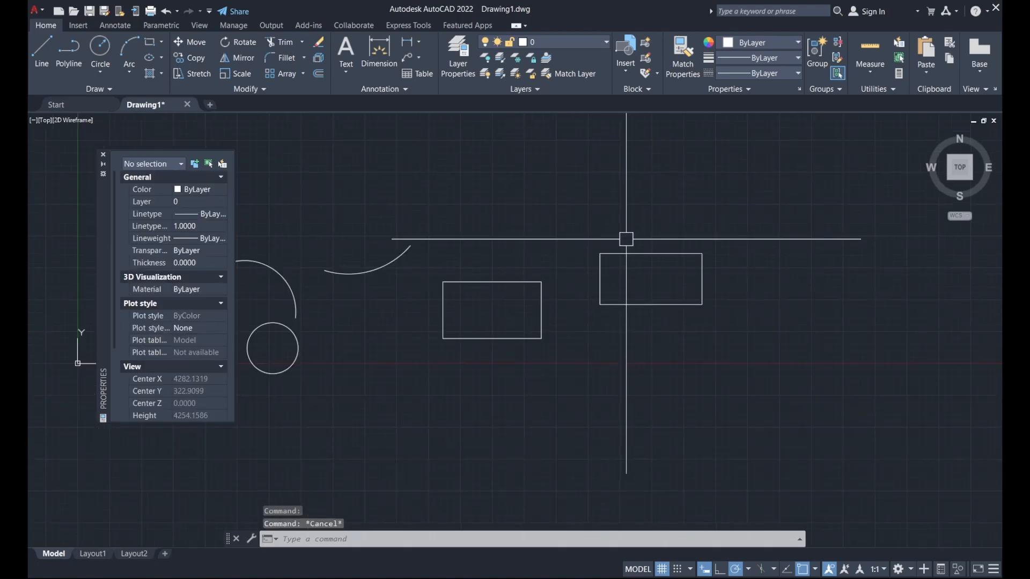
mouse_move(537, 219)
middle_mouse_down()
mouse_move(643, 272)
mouse_move(622, 281)
middle_mouse_up()
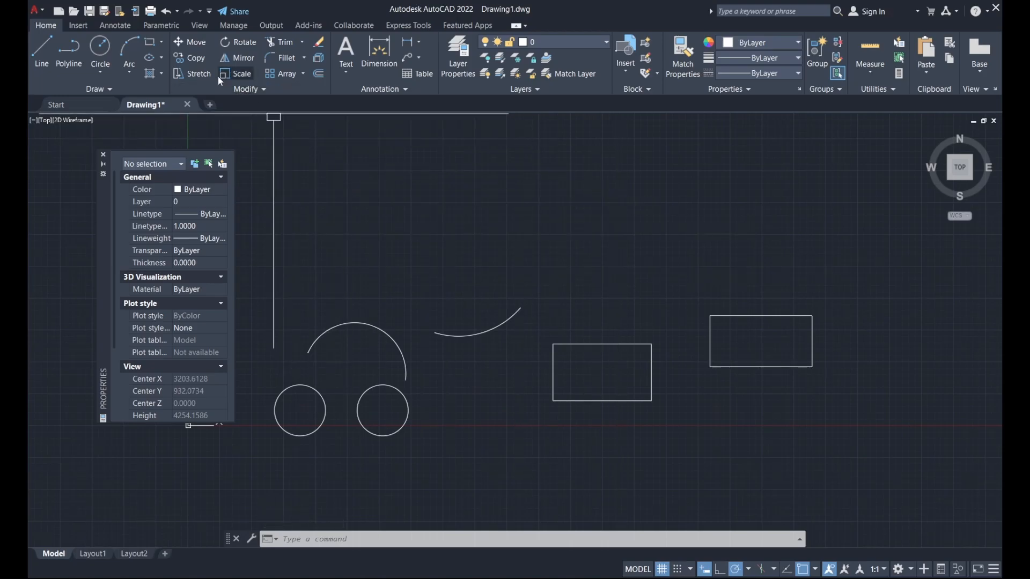
left_click(191, 45)
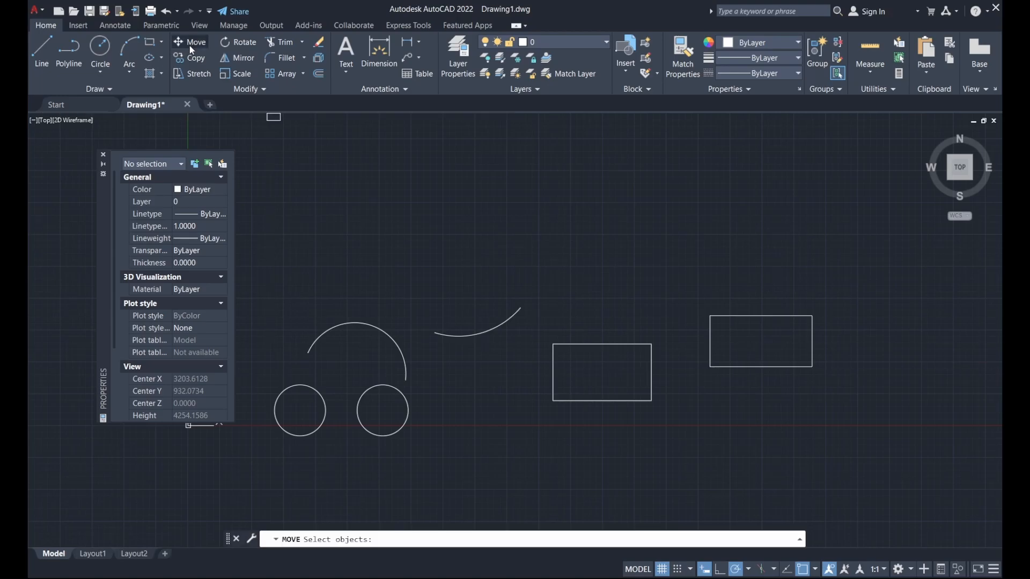
left_click(732, 315)
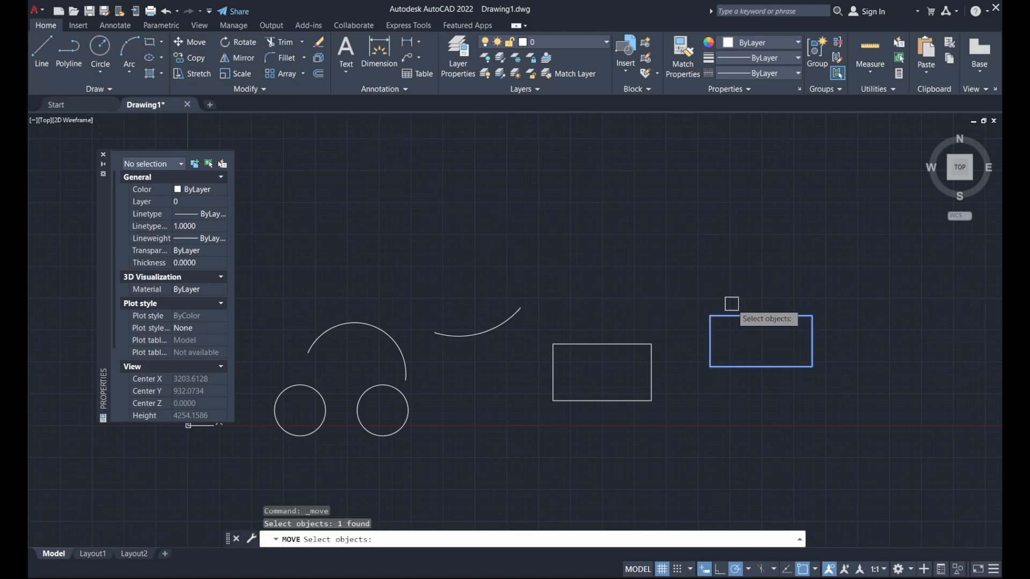
key("Return")
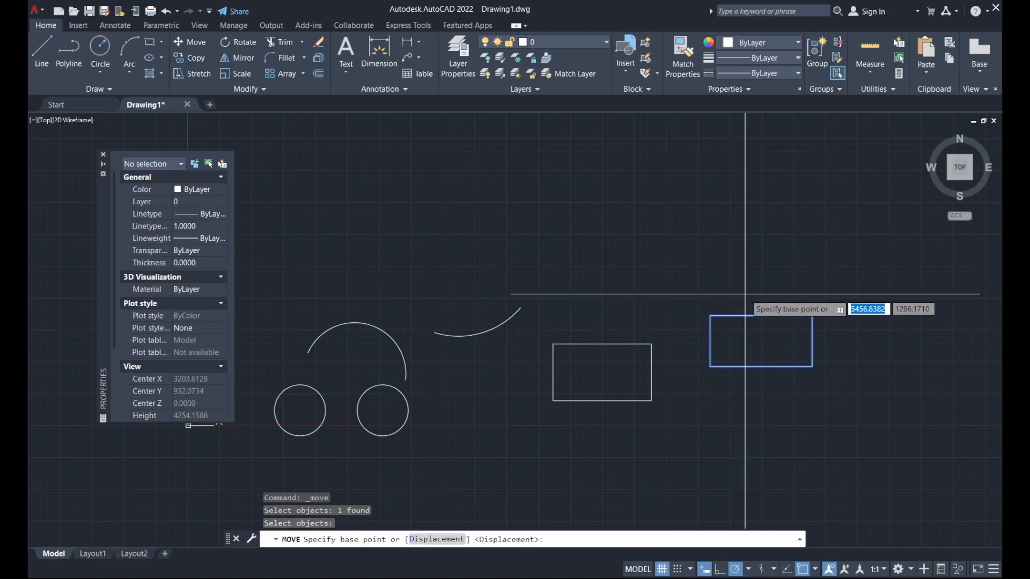
left_click(710, 367)
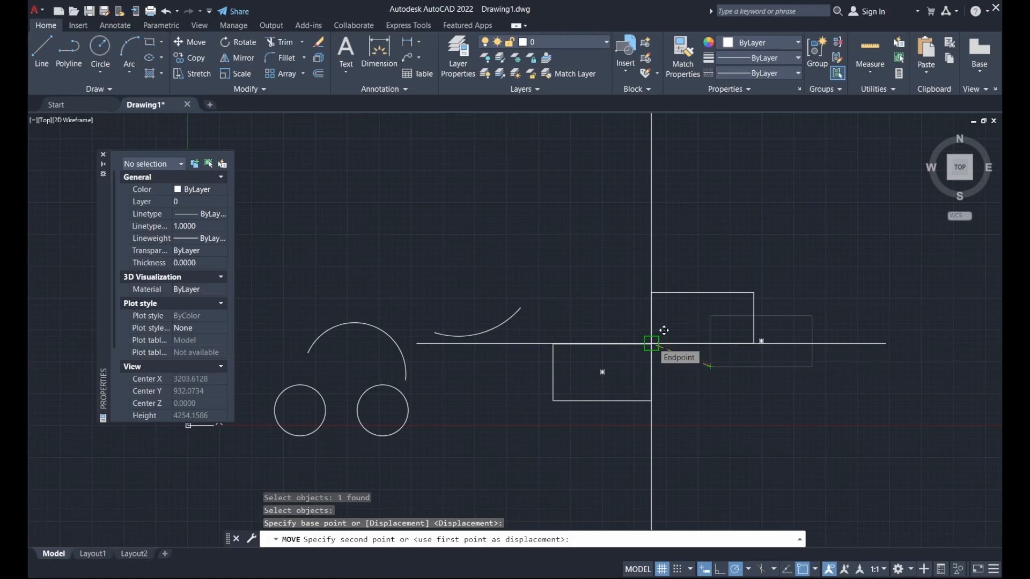
left_click(651, 343)
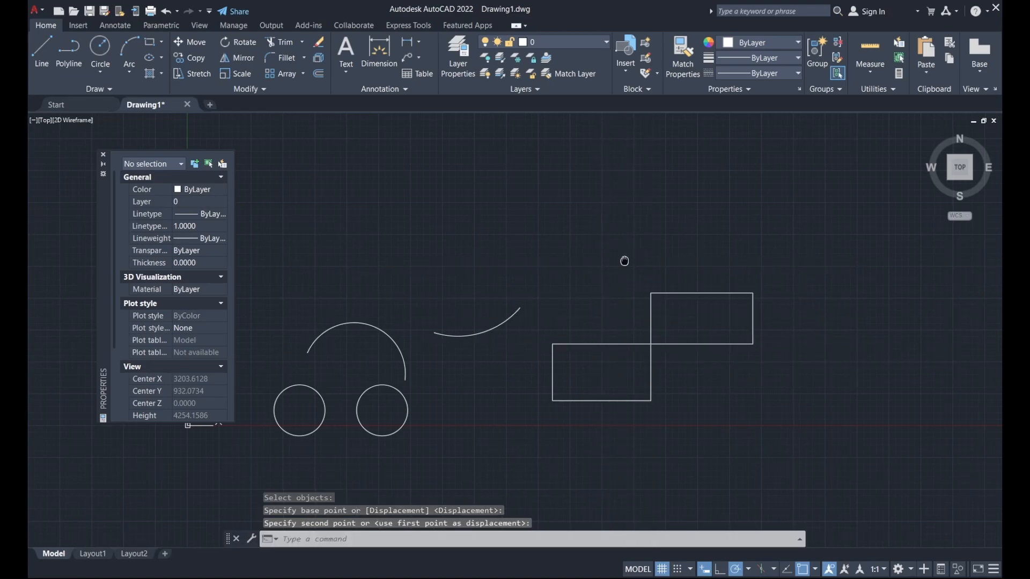
- Move both rectangles together up and to the left, placing them above the 800-radius arc, using a free base point outside them
middle_click_drag(622, 260, 613, 266)
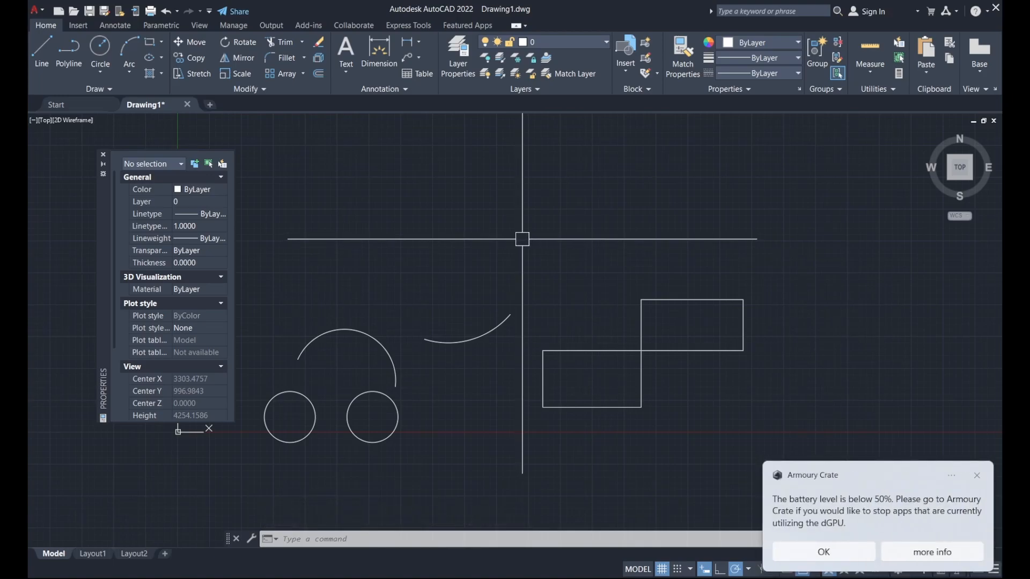
mouse_move(531, 239)
middle_mouse_down()
mouse_move(648, 262)
mouse_move(604, 311)
mouse_move(510, 214)
mouse_move(636, 164)
mouse_move(648, 202)
mouse_move(598, 211)
middle_mouse_up()
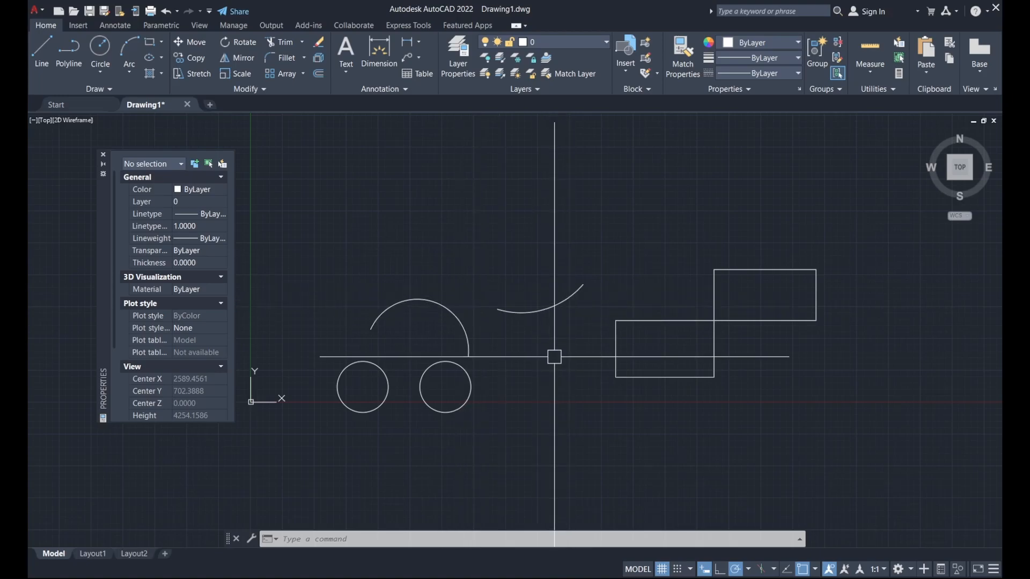
middle_click_drag(632, 311, 597, 315)
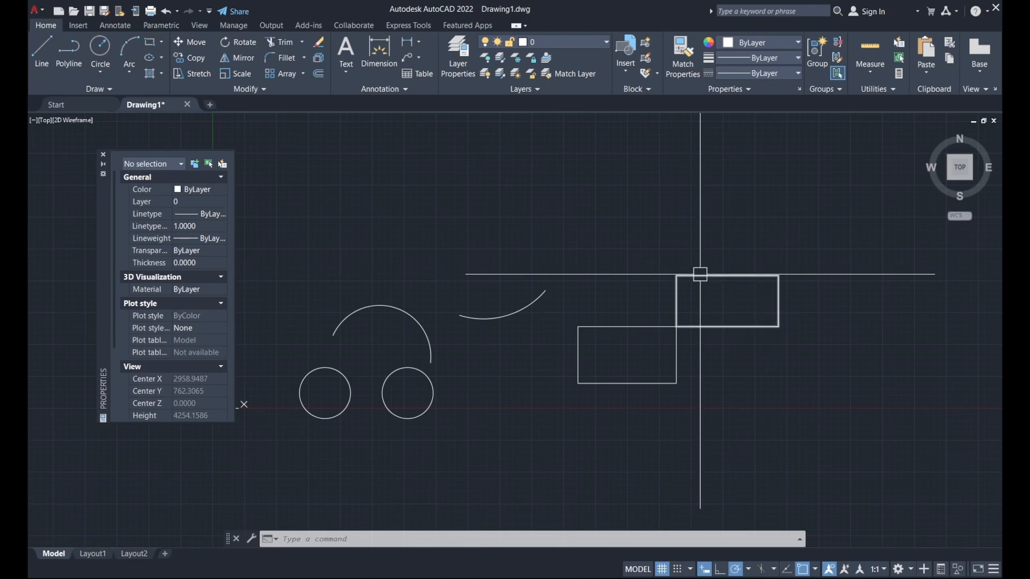
middle_click_drag(708, 246, 665, 278)
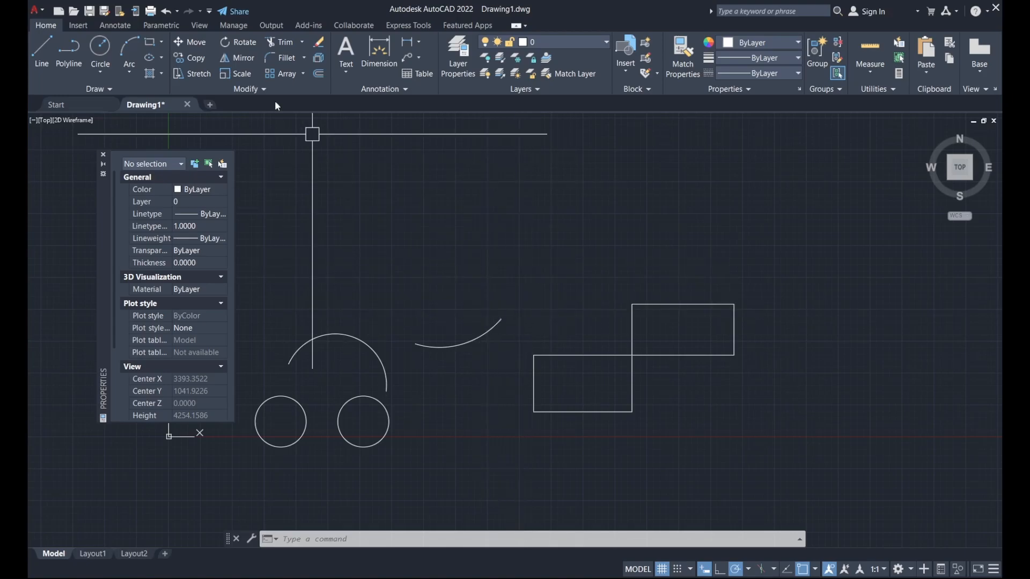
left_click(189, 43)
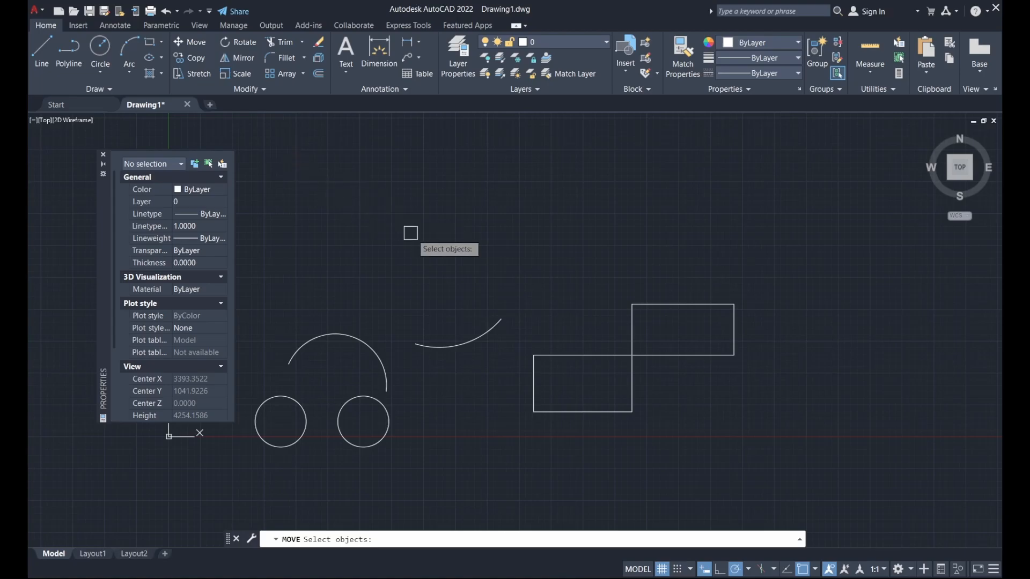
left_click(515, 249)
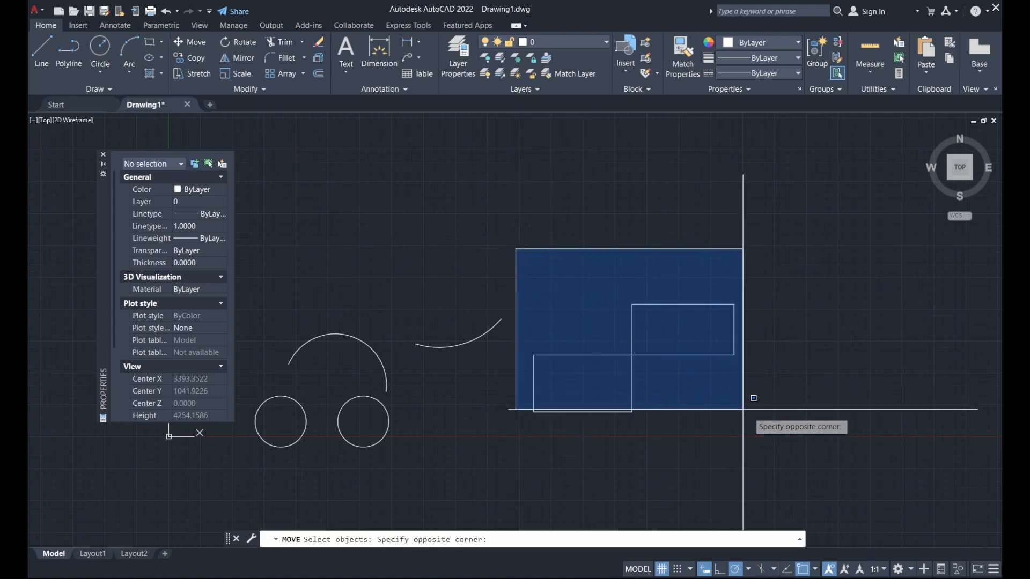
left_click(772, 454)
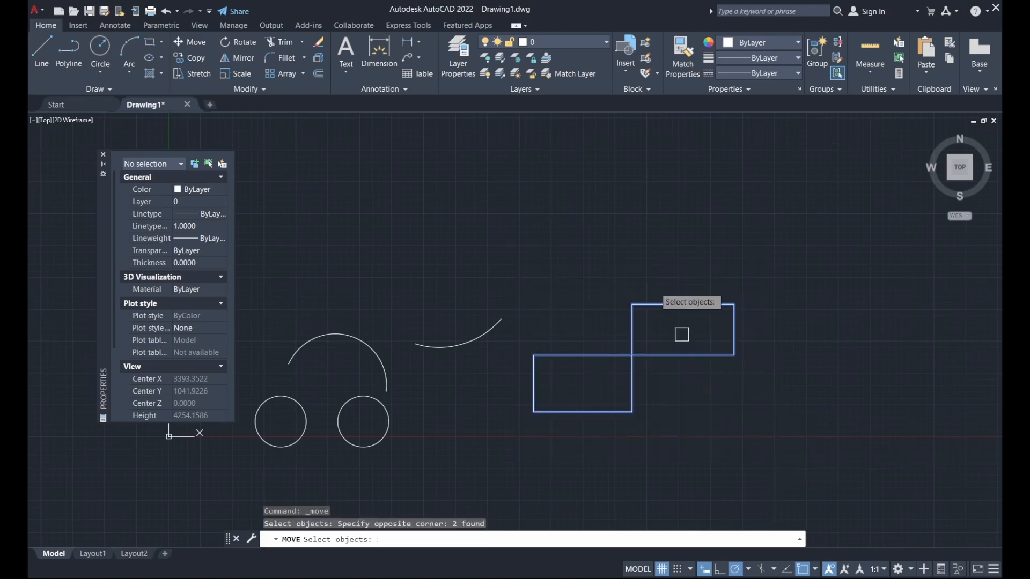
key("Return")
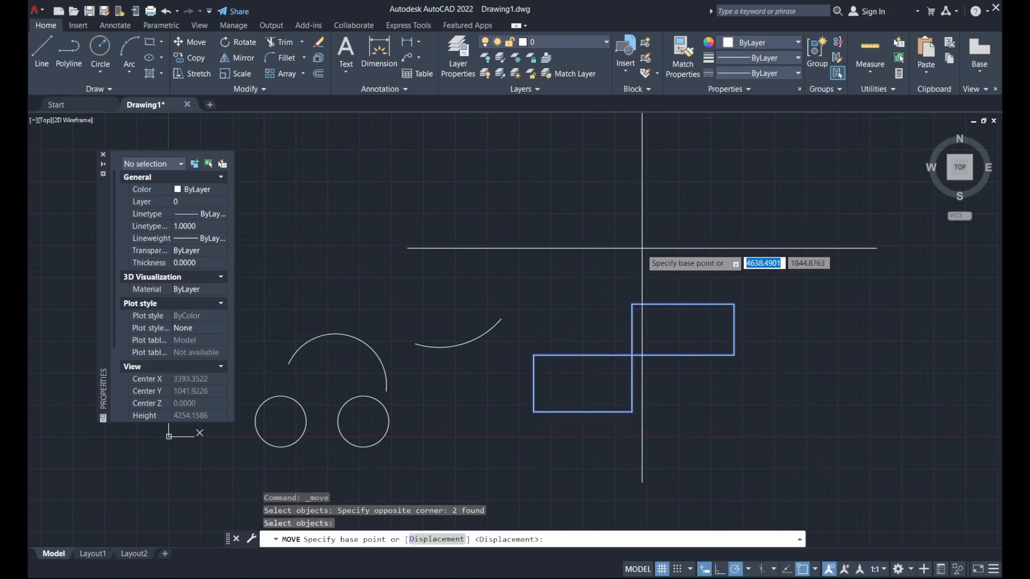
left_click(495, 452)
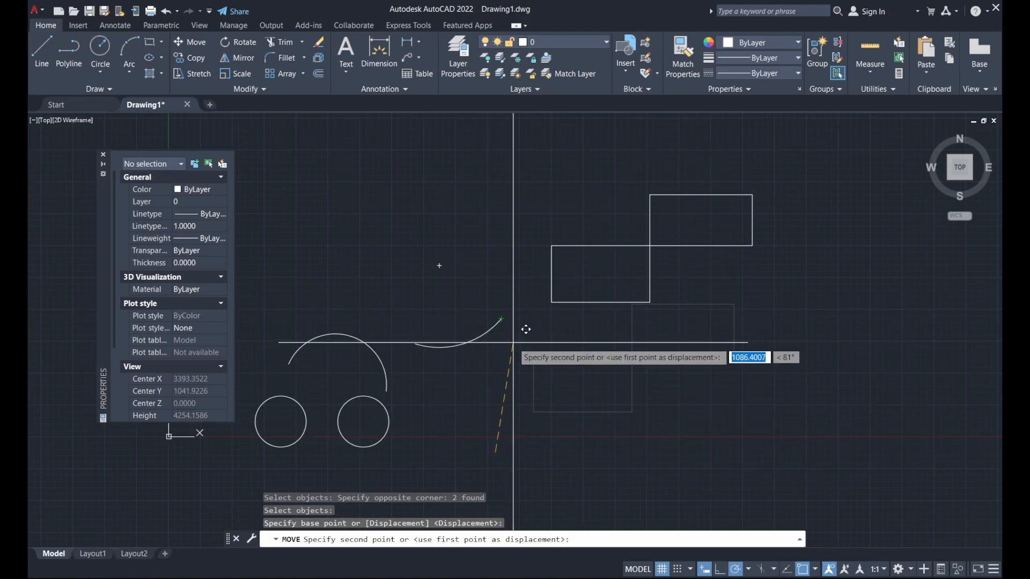
left_click(370, 329)
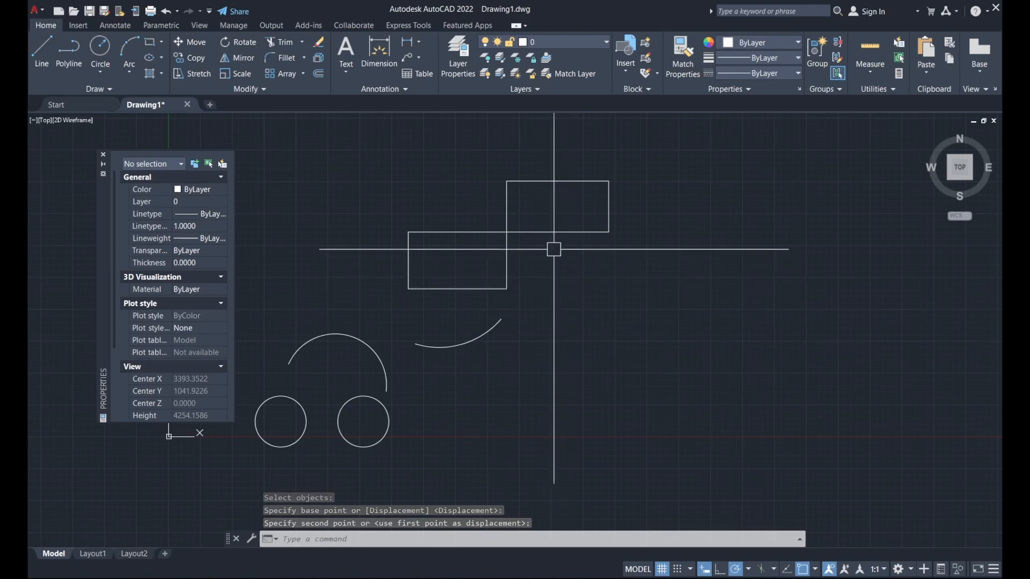
- Copy the 800-radius arc from its left endpoint to the centre of the second circle
middle_click_drag(540, 287, 668, 322)
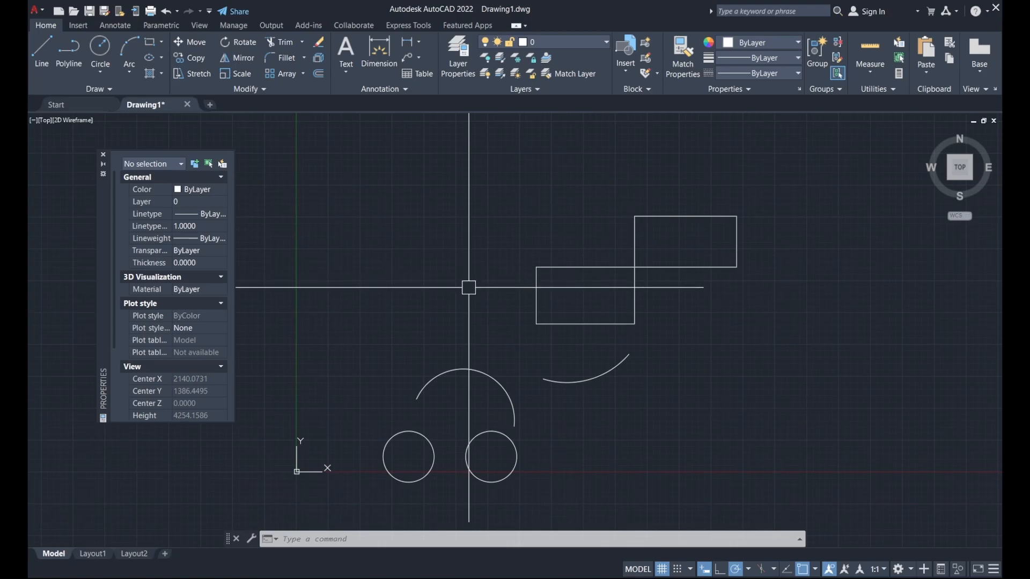
middle_click_drag(468, 281, 461, 261)
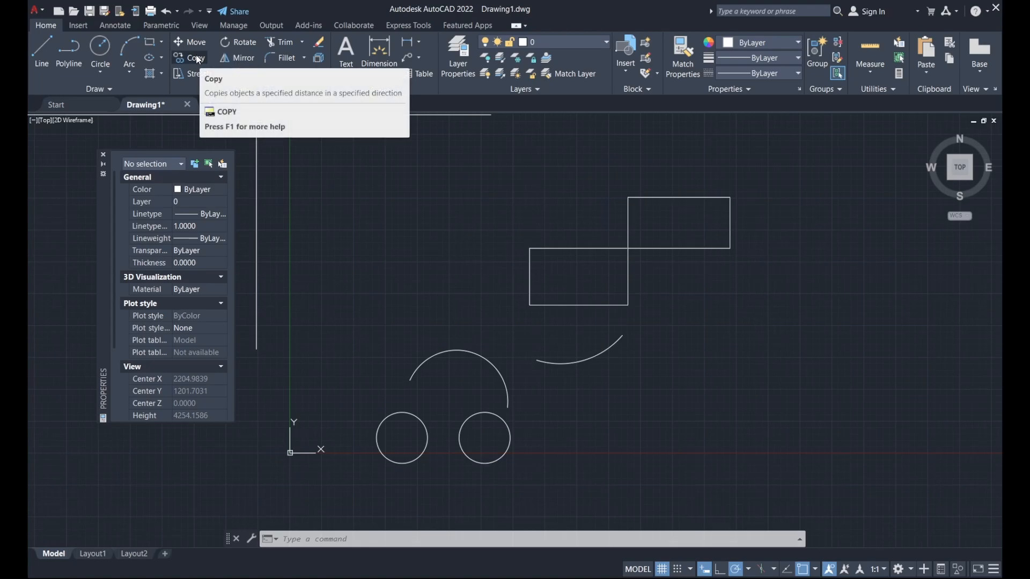
left_click(198, 60)
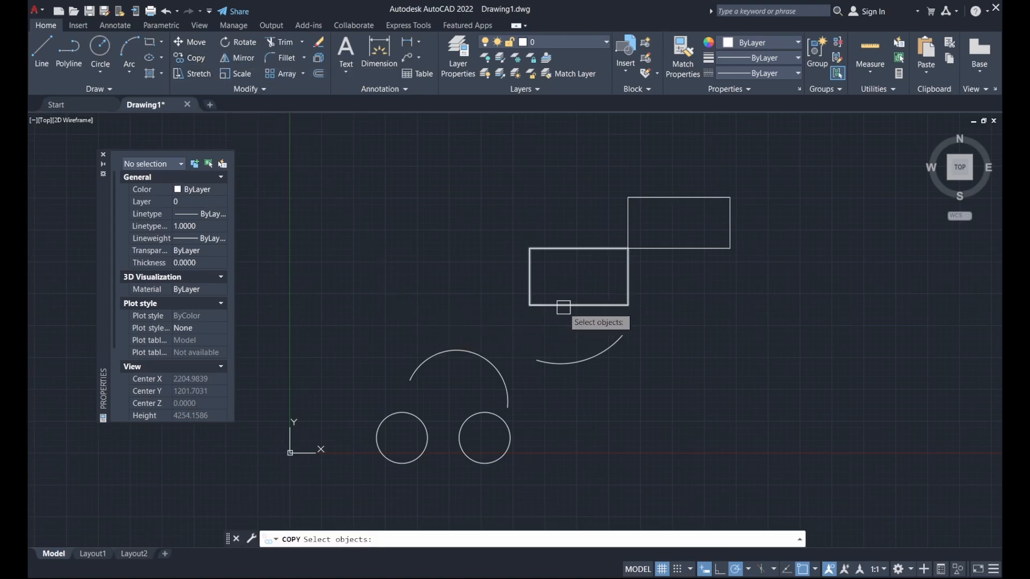
left_click(613, 351)
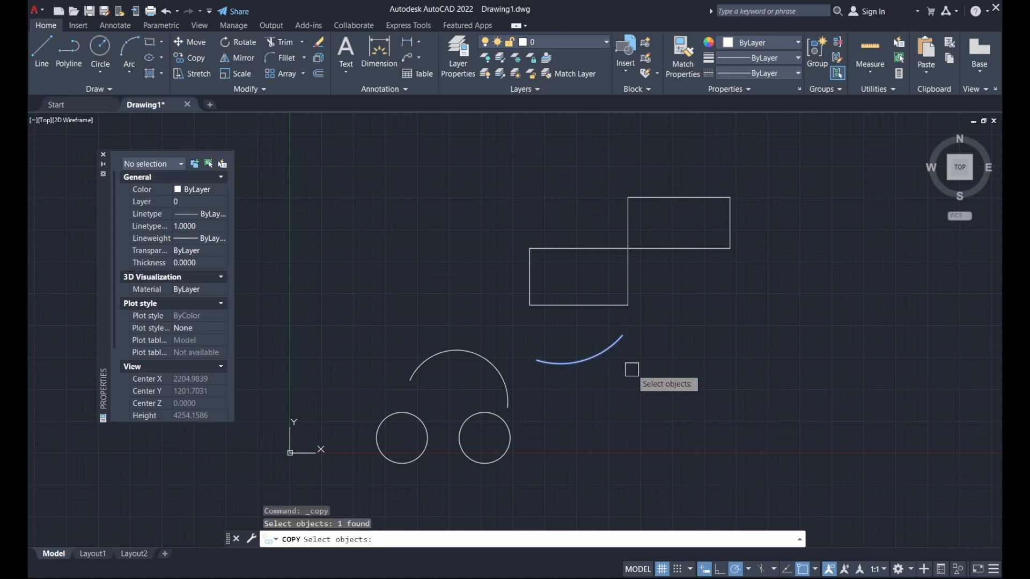
key("Return")
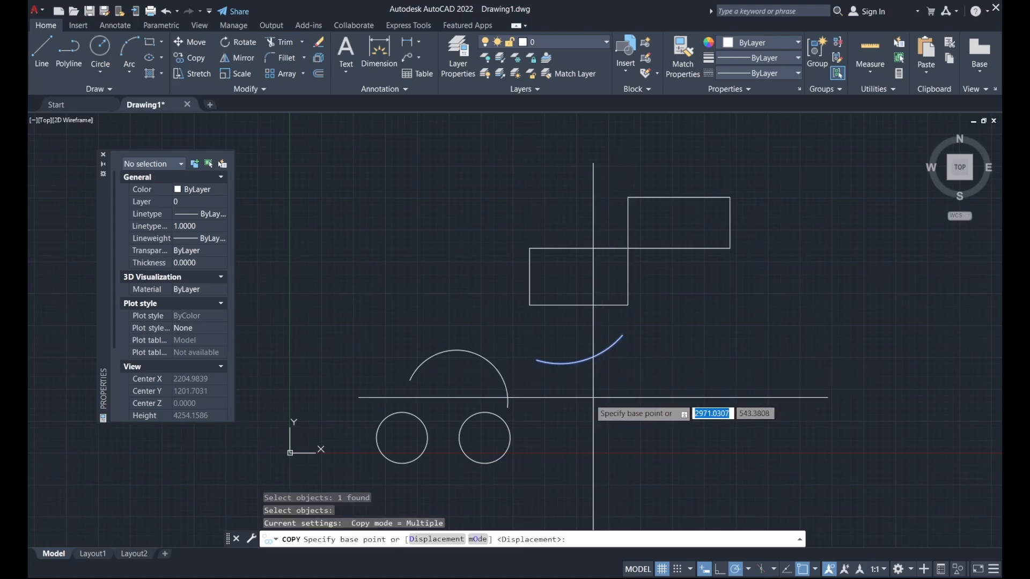
left_click(536, 360)
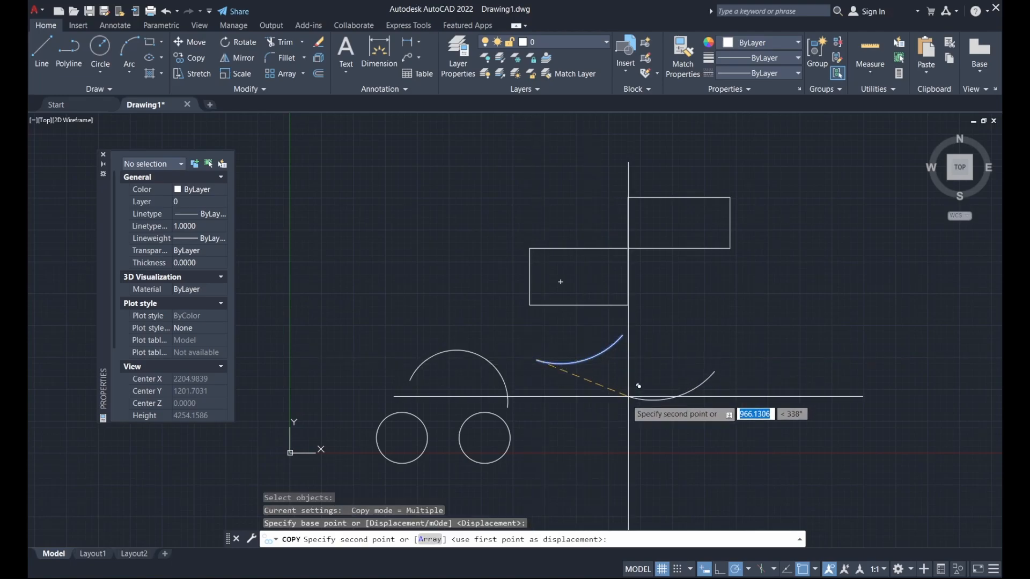
scroll(536, 439, "up", 4)
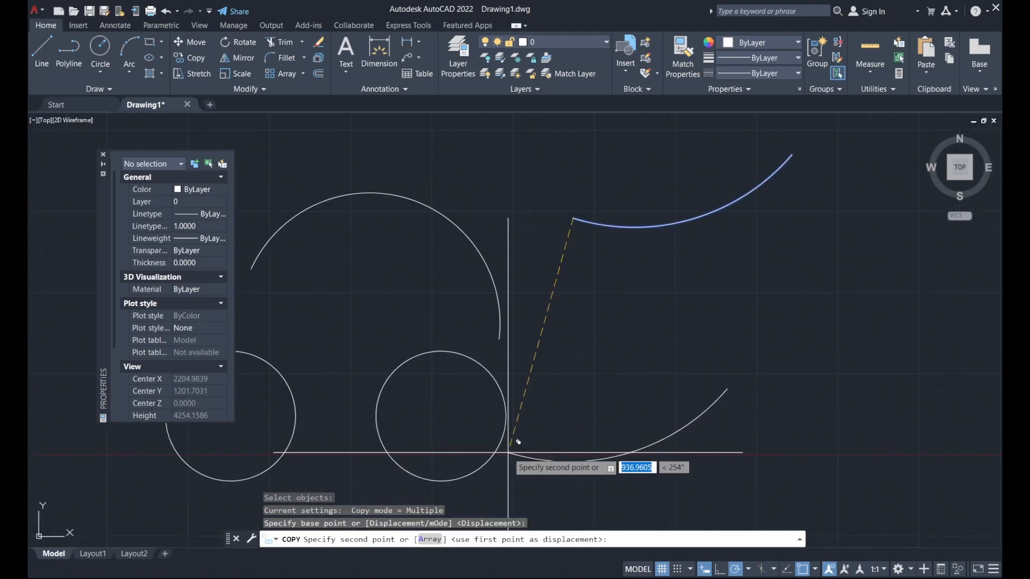
left_click(441, 415)
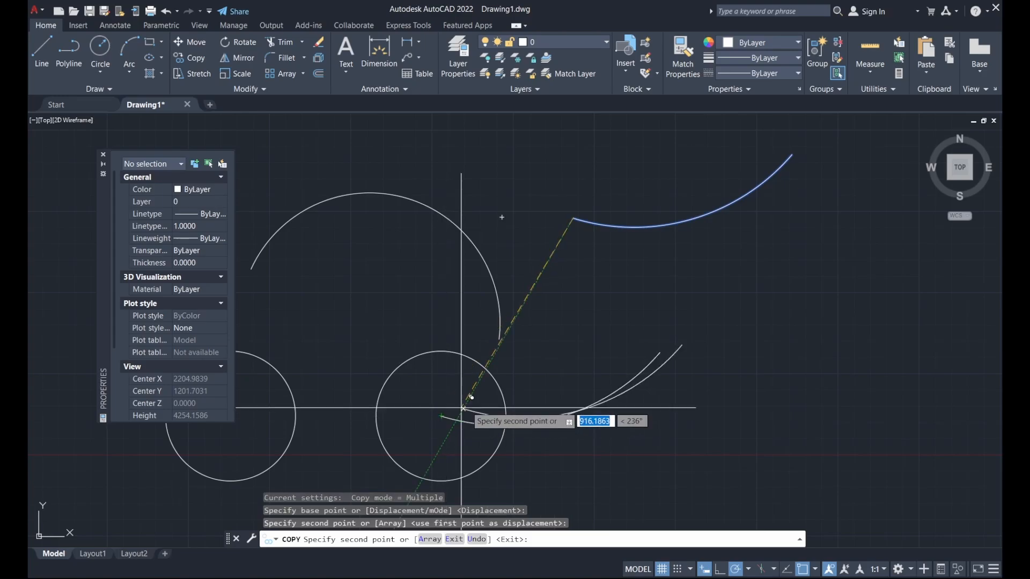
key("Escape")
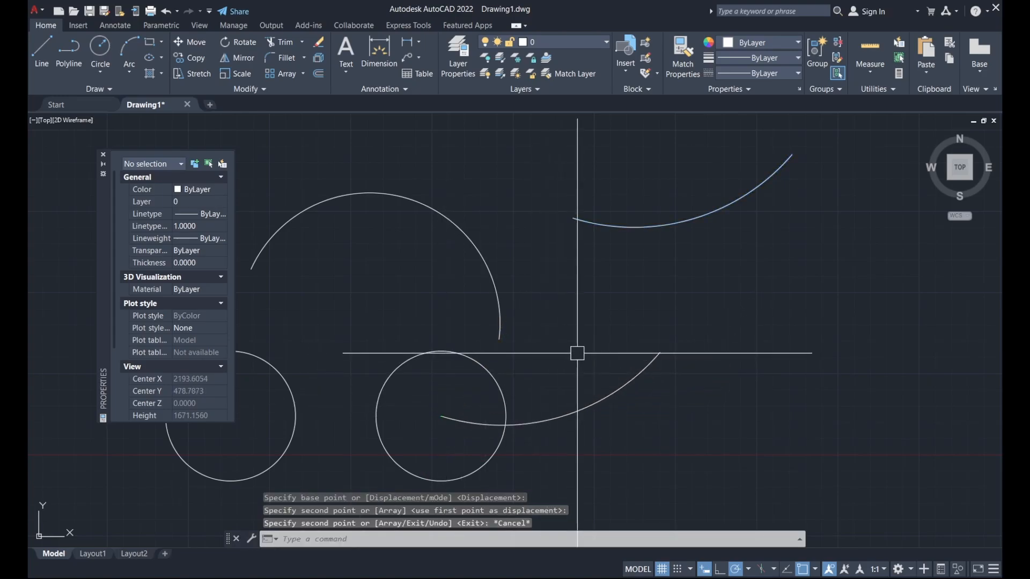
- Copy both circles and all three arcs together to the right of the originals, using a free base point above the arcs
scroll(587, 305, "down", 4)
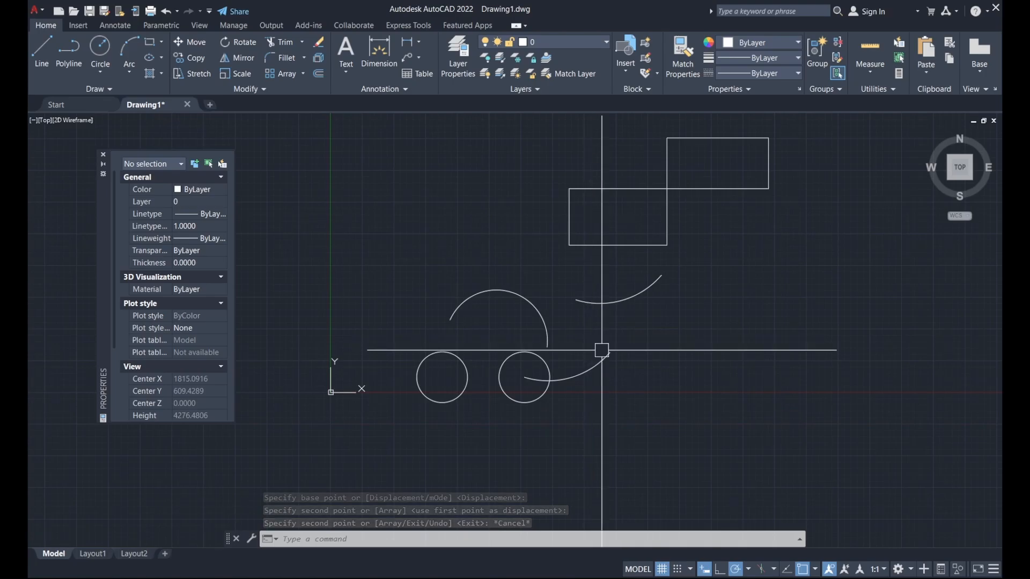
left_click(699, 423)
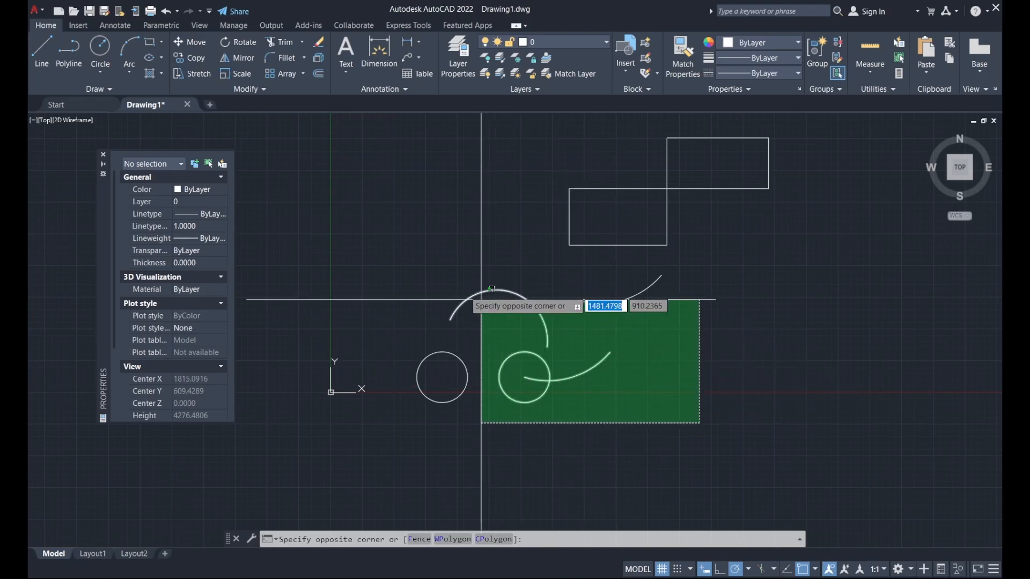
left_click(437, 279)
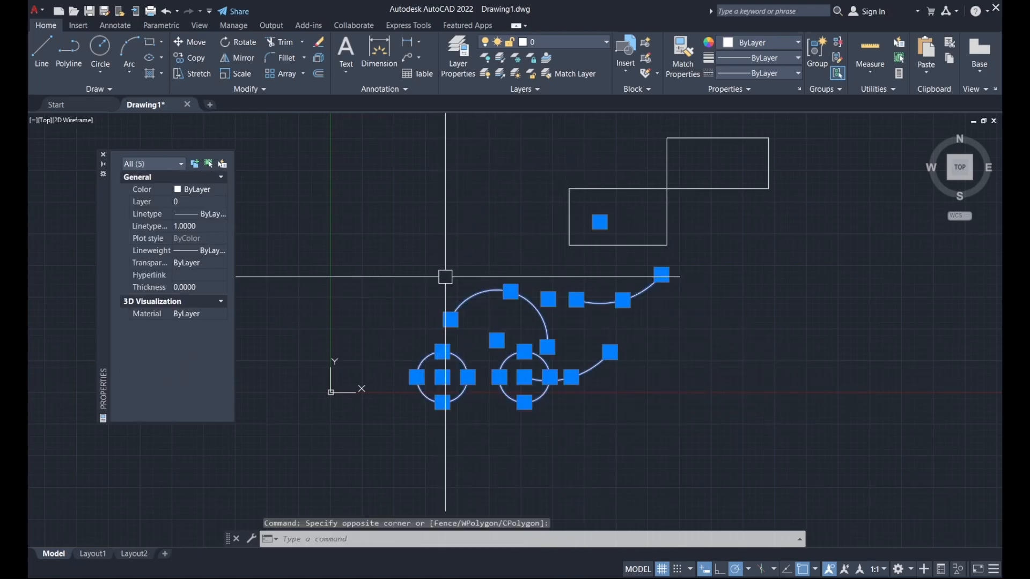
type("c")
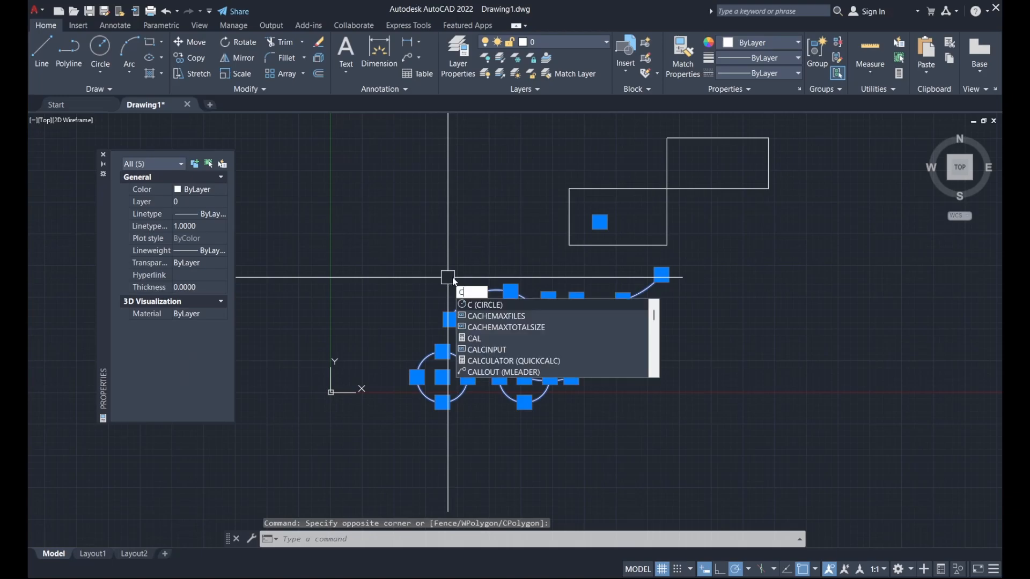
type("o")
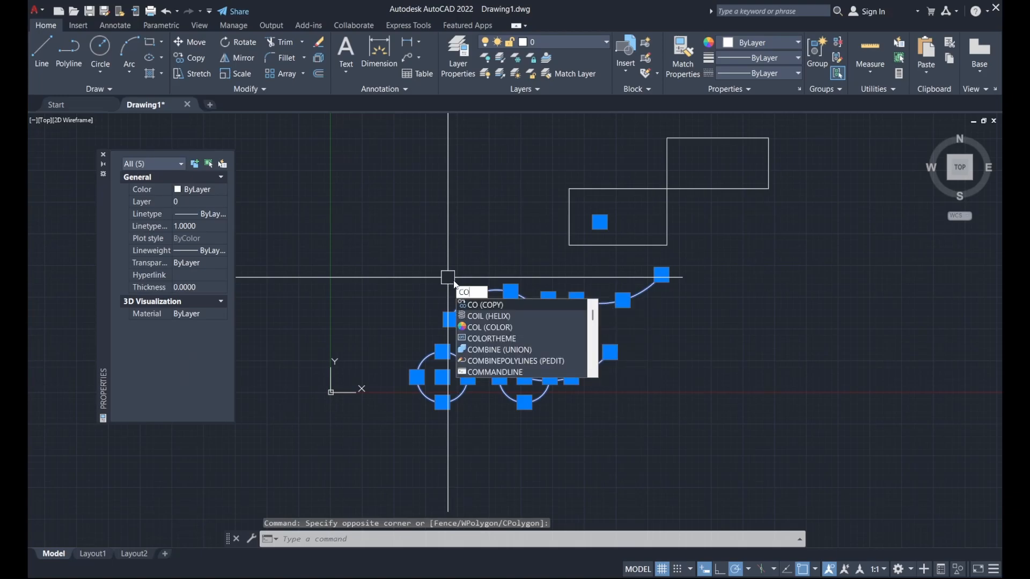
key("Return")
left_click(582, 279)
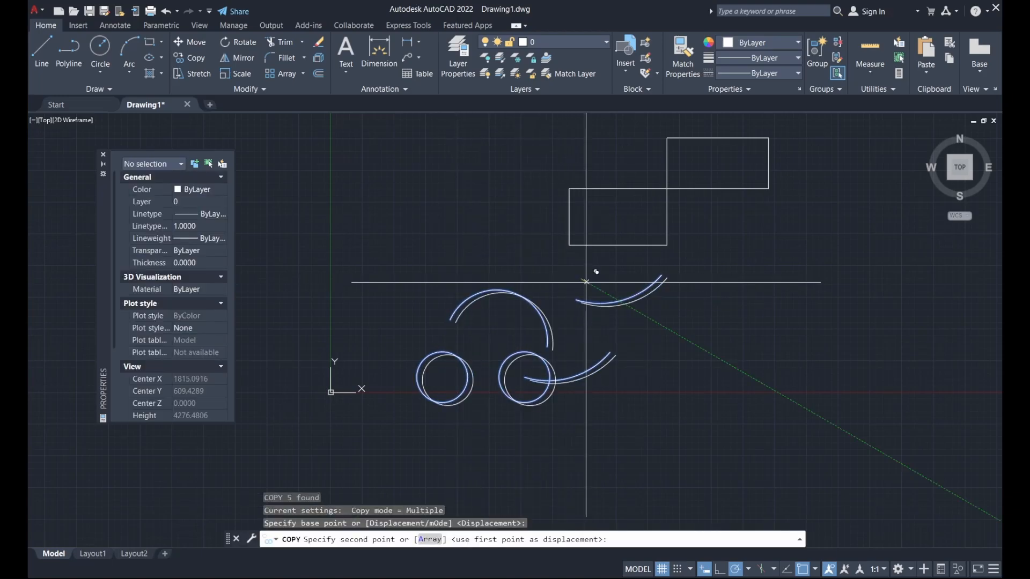
middle_click_drag(672, 334, 569, 339)
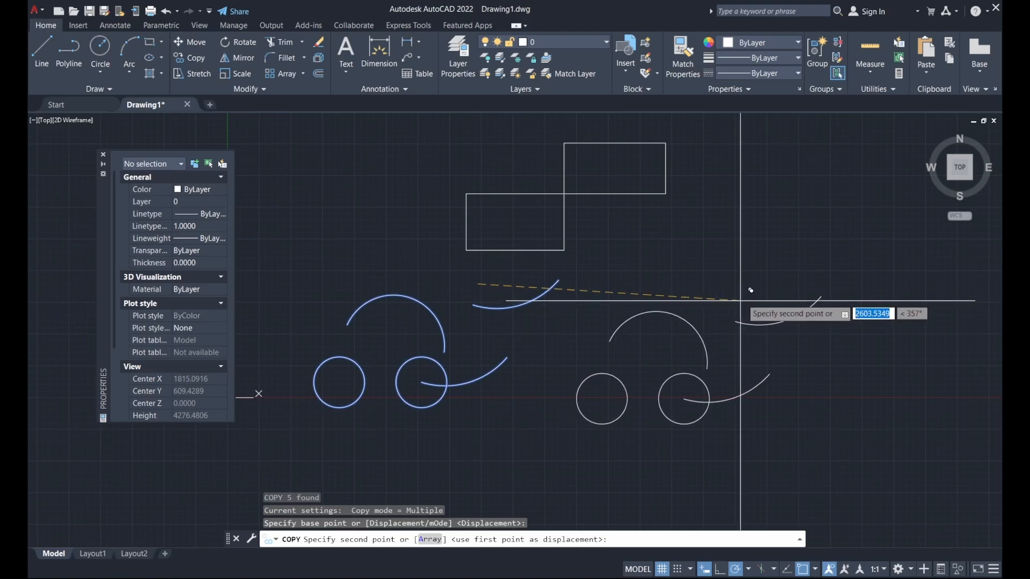
left_click(765, 236)
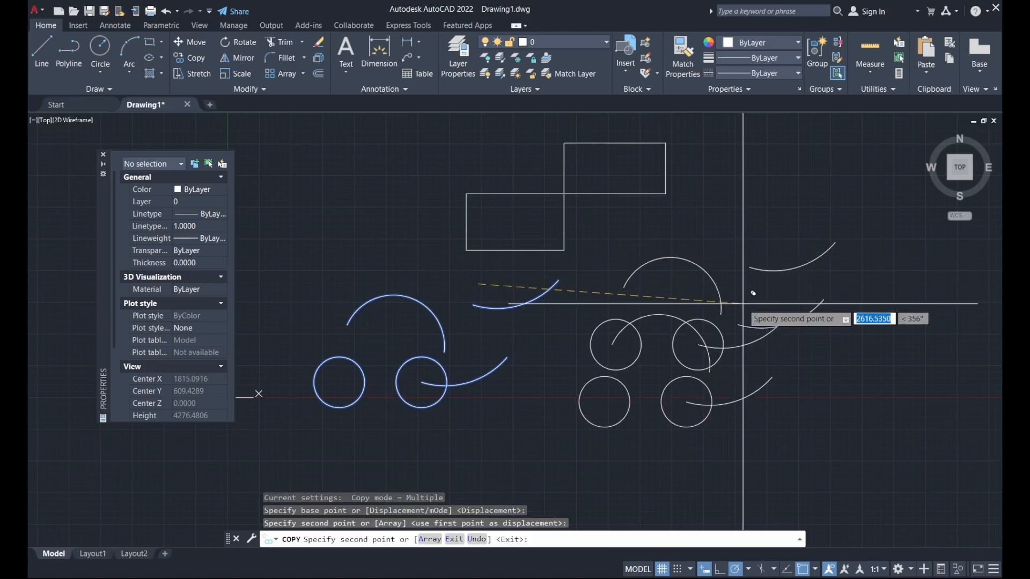
key("Escape")
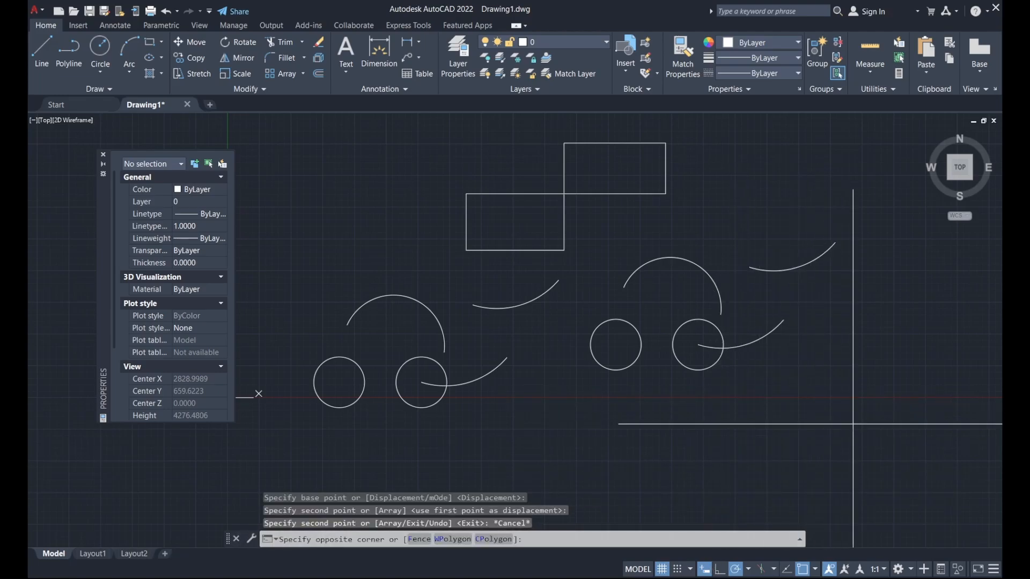
- Delete all circles and arcs together with the lower rectangle, keeping only the 1000 by 500 rectangle
left_click(853, 424)
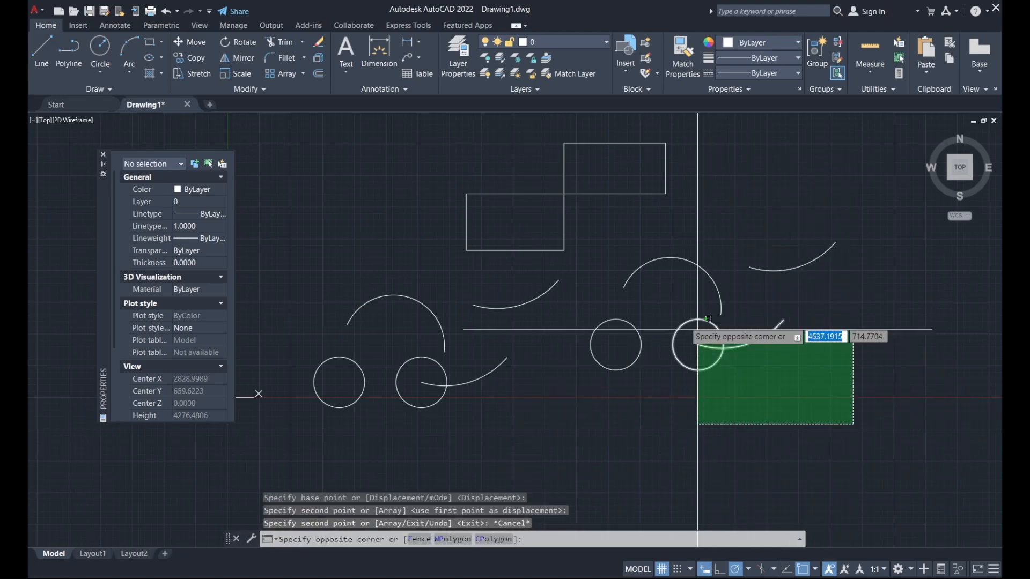
left_click(315, 224)
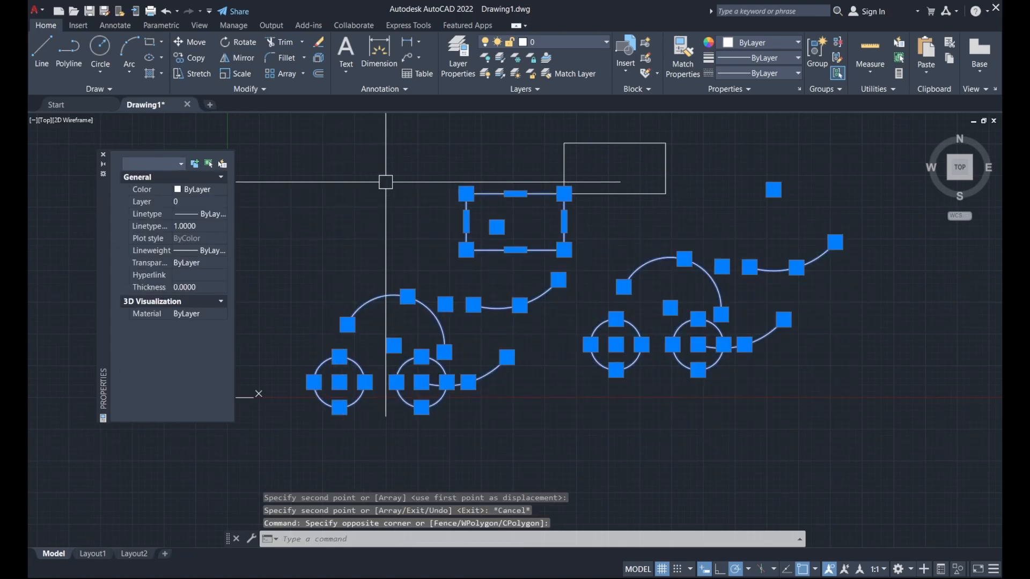
key("Delete")
- Rotate the remaining rectangle by 45 degrees about its centre
middle_click_drag(477, 231, 438, 296)
middle_click_drag(691, 211, 627, 296)
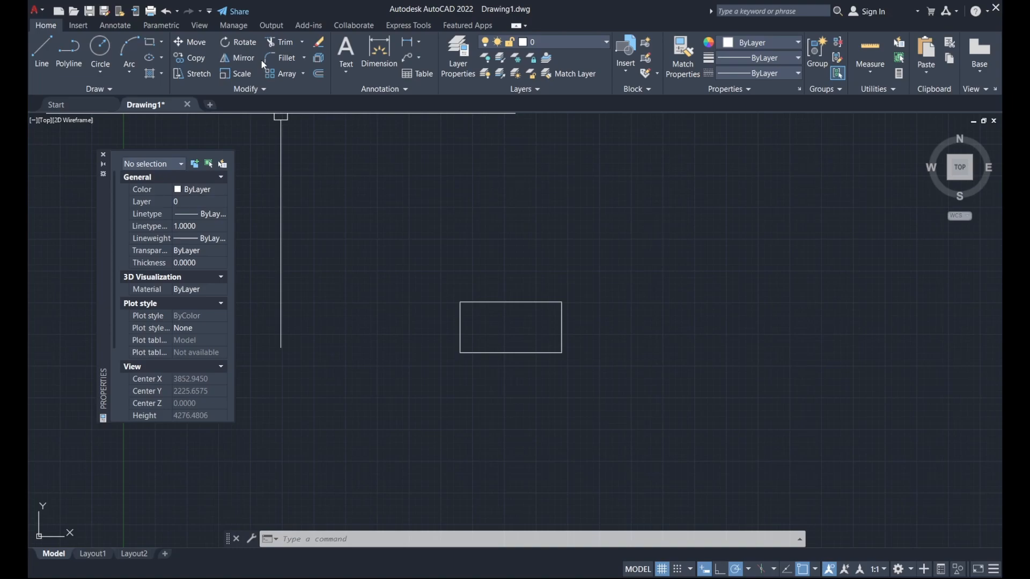
left_click(243, 42)
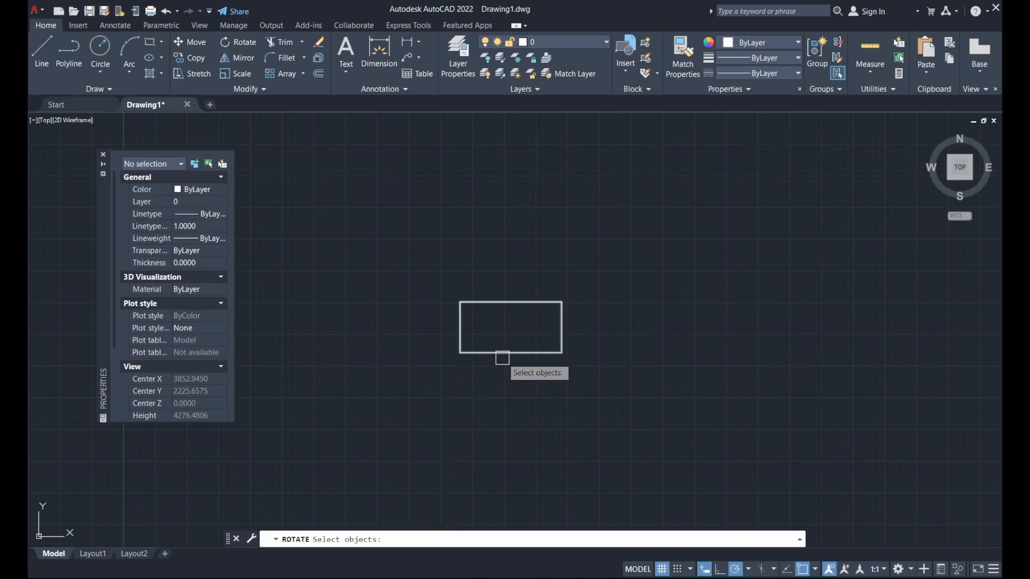
left_click(561, 323)
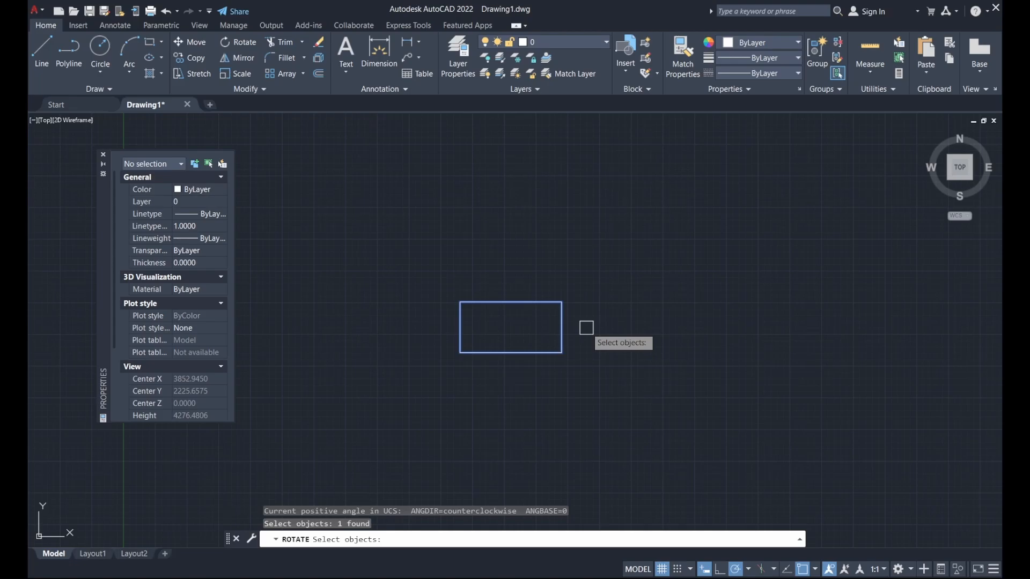
key("Return")
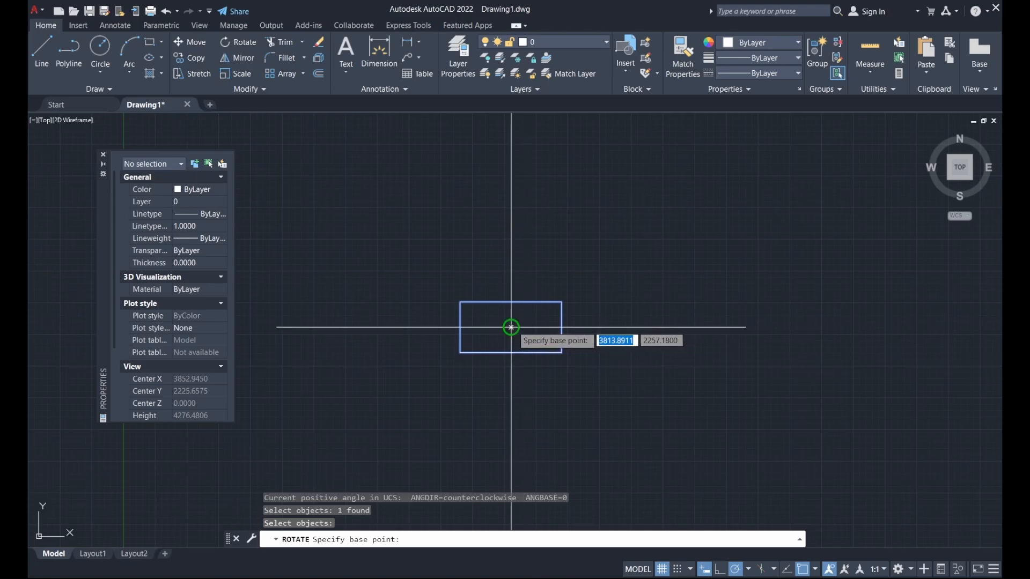
scroll(510, 326, "up", 4)
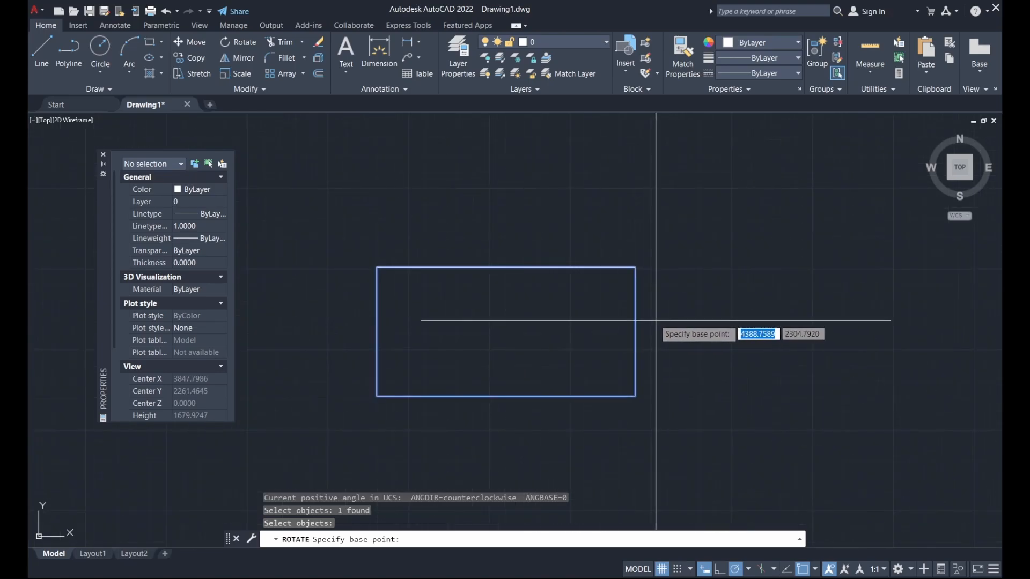
left_click(506, 330)
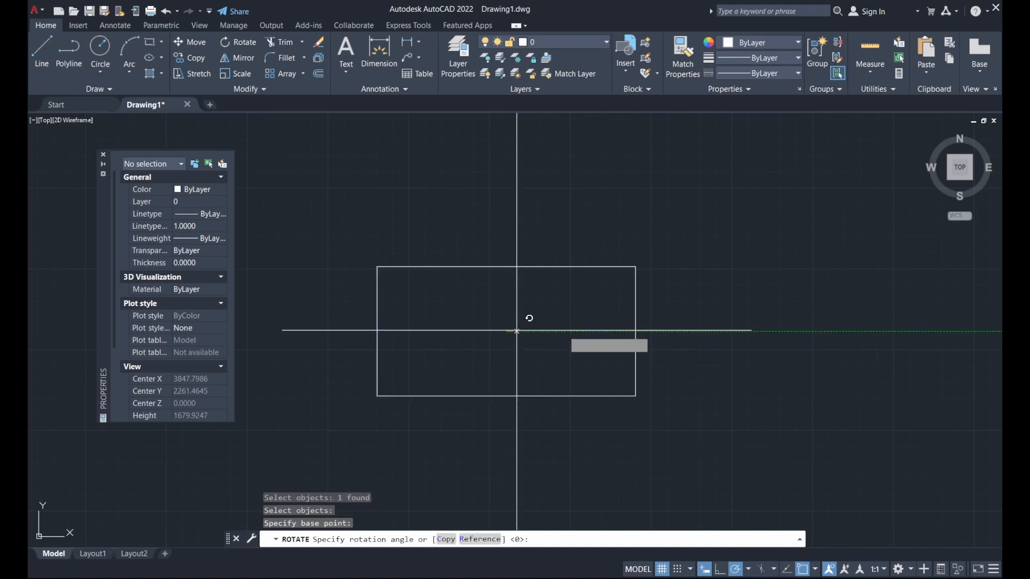
scroll(597, 333, "down", 4)
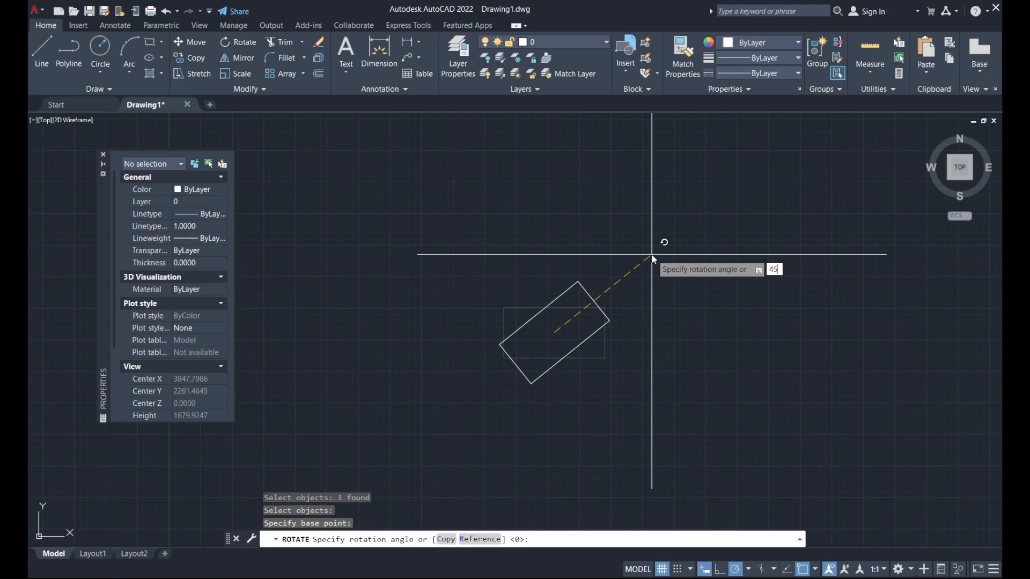
key("Return")
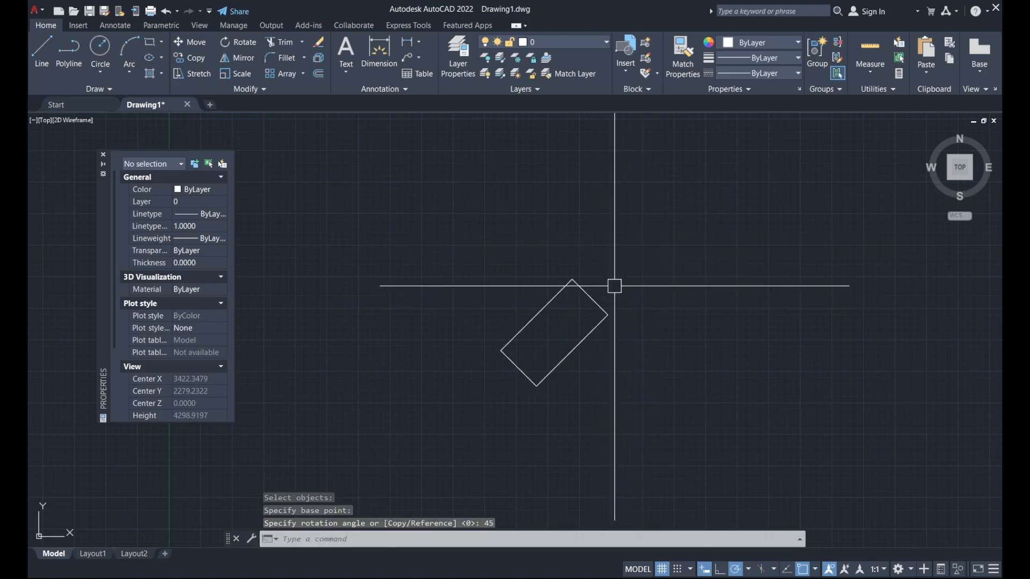
- Rotate the tilted rectangle by another 15 degrees about the midpoint of its upper-right short side
left_click(594, 296)
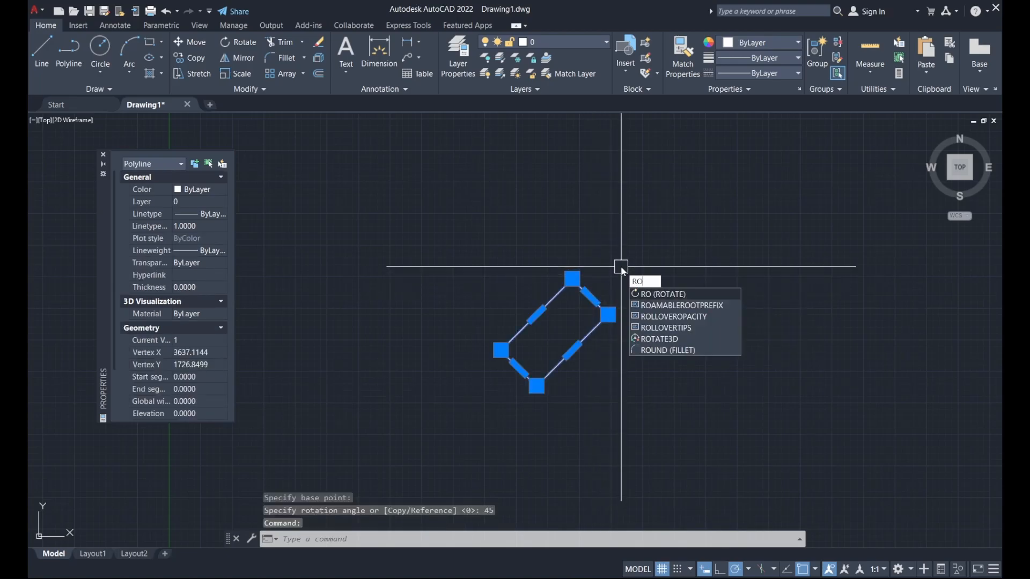
key("Return")
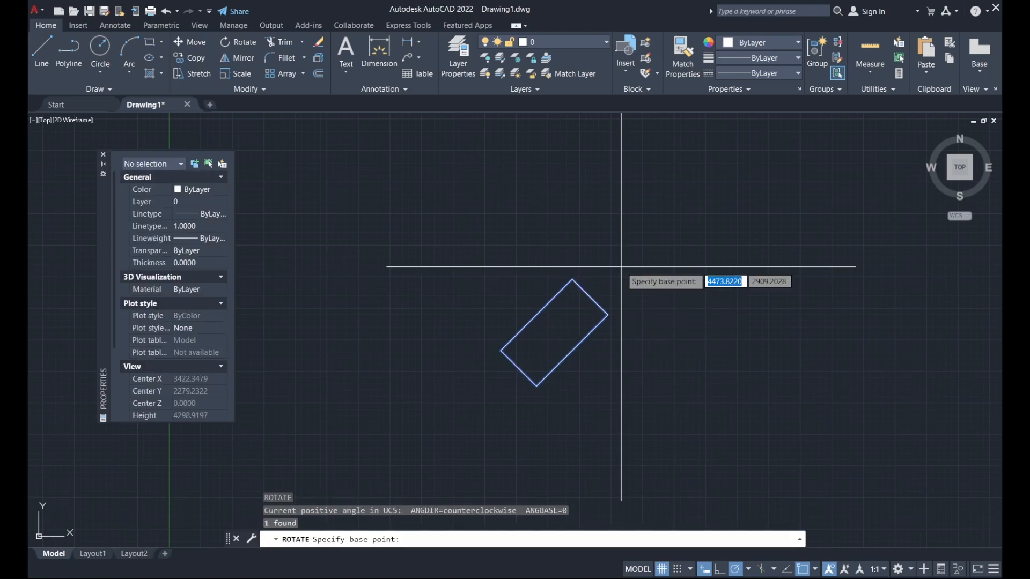
left_click(590, 296)
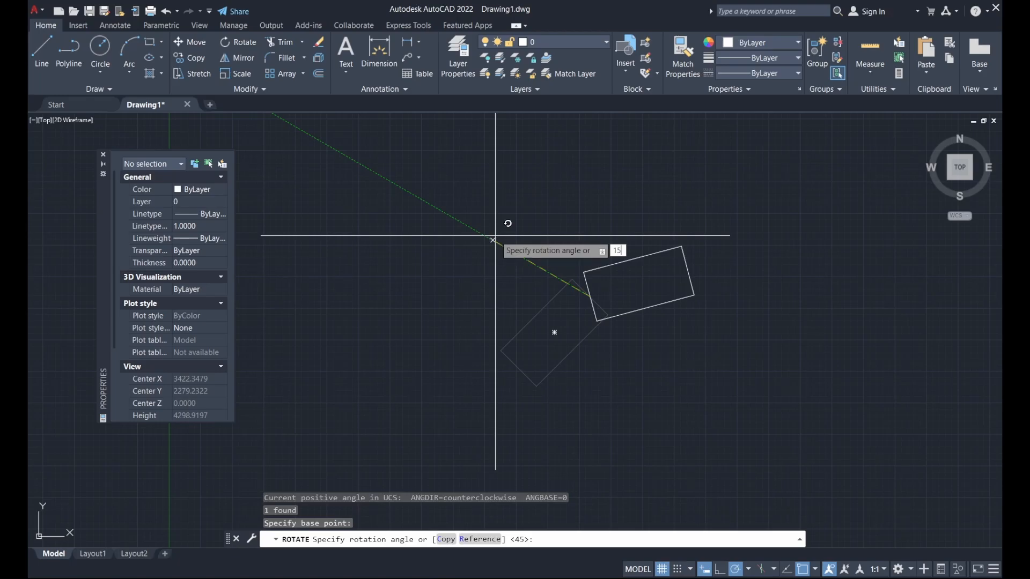
type("15")
key("Return")
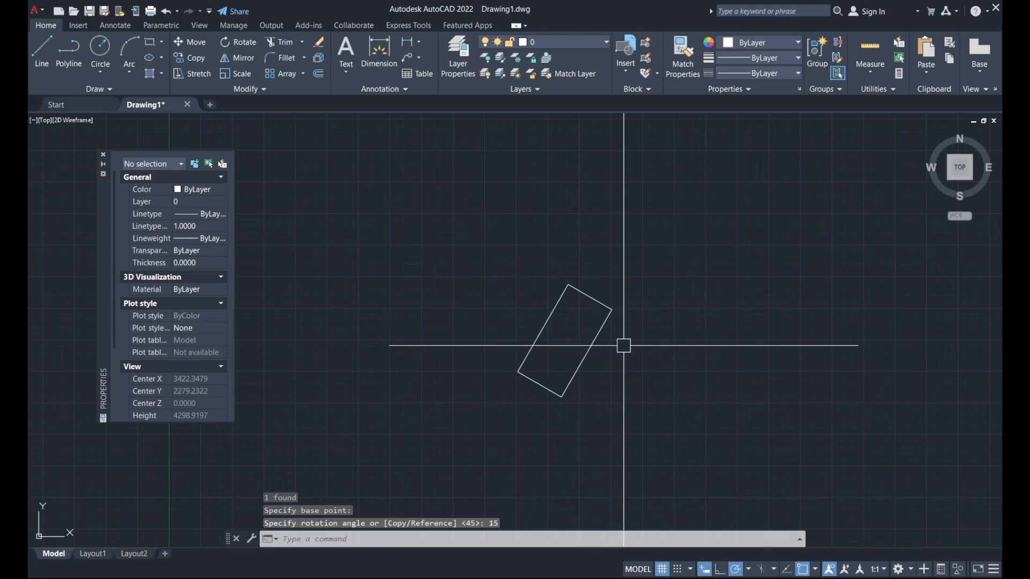
- Draw a three-segment zigzag polyline from a free point left of the rectangle, ending at the rectangle's rightmost corner
middle_click_drag(623, 345, 540, 358)
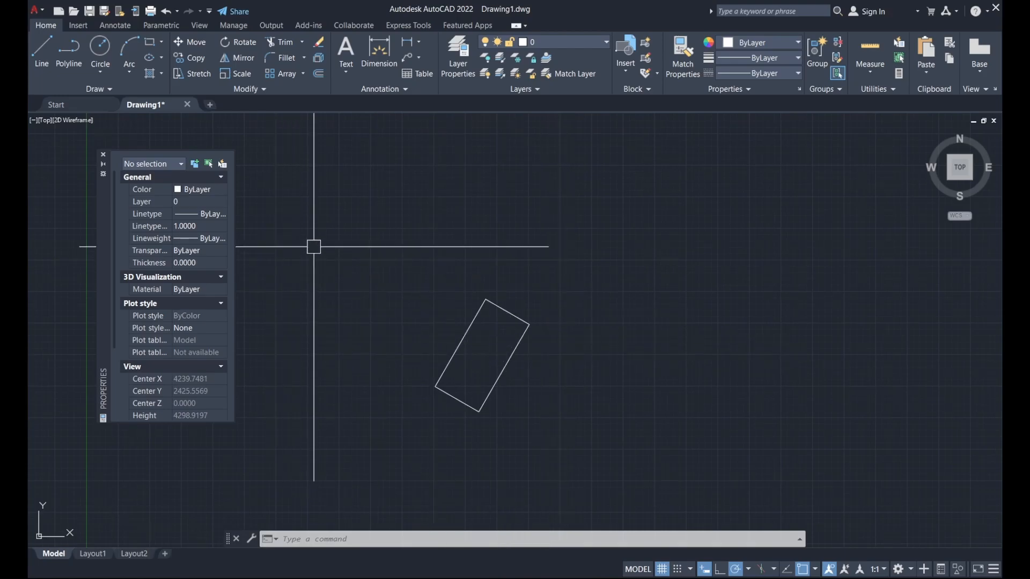
left_click(64, 55)
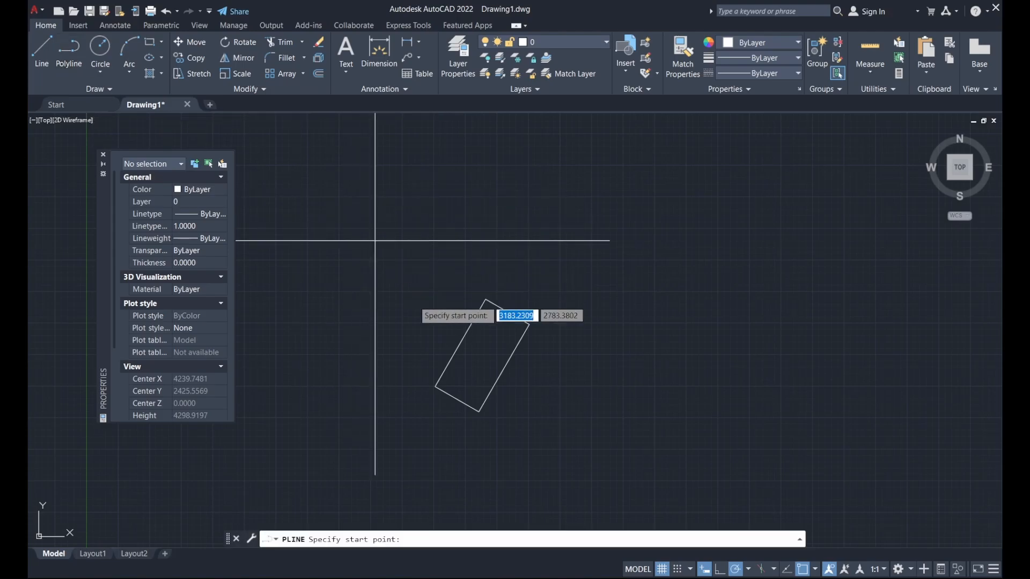
left_click(349, 312)
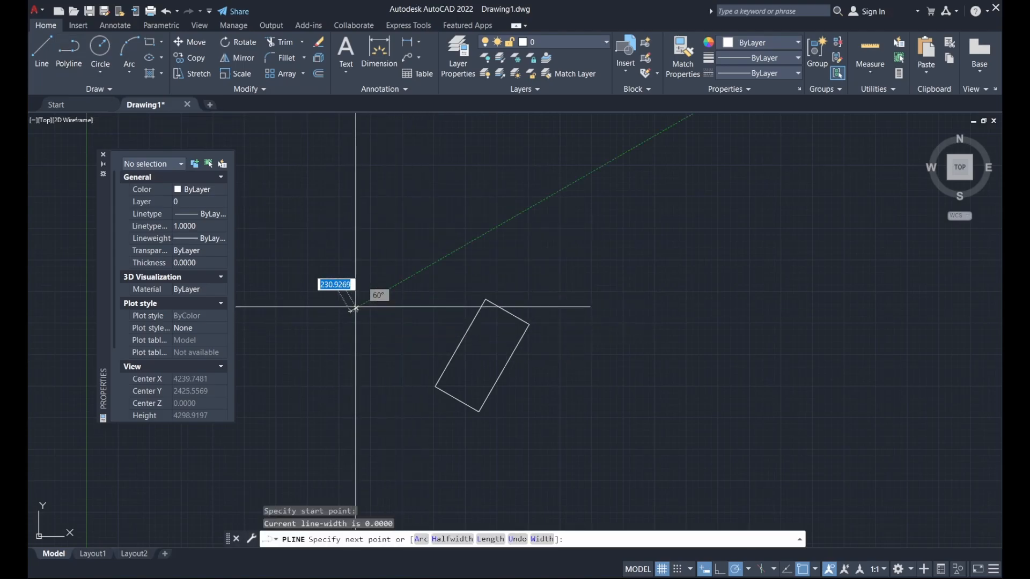
left_click(438, 240)
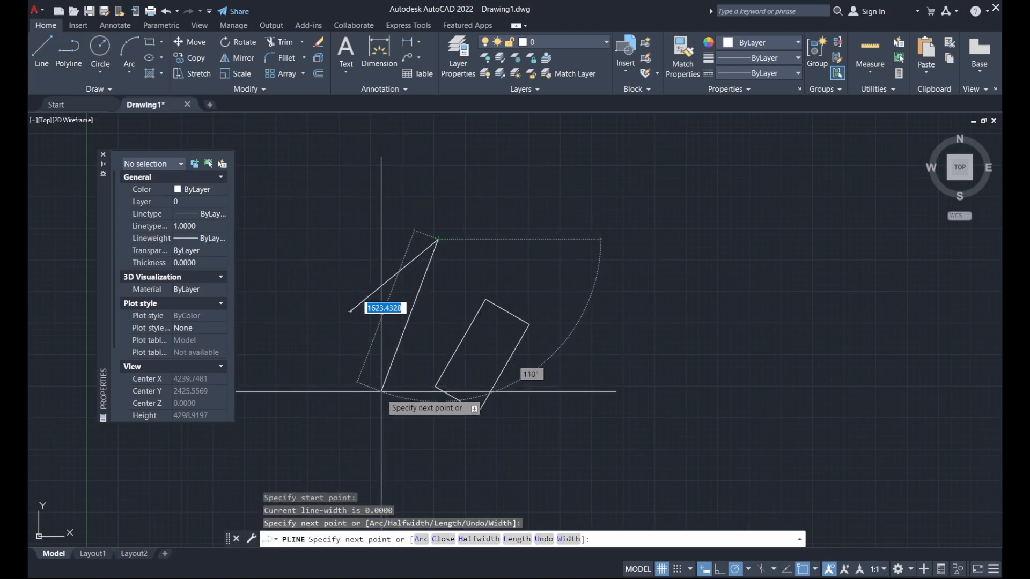
left_click(379, 397)
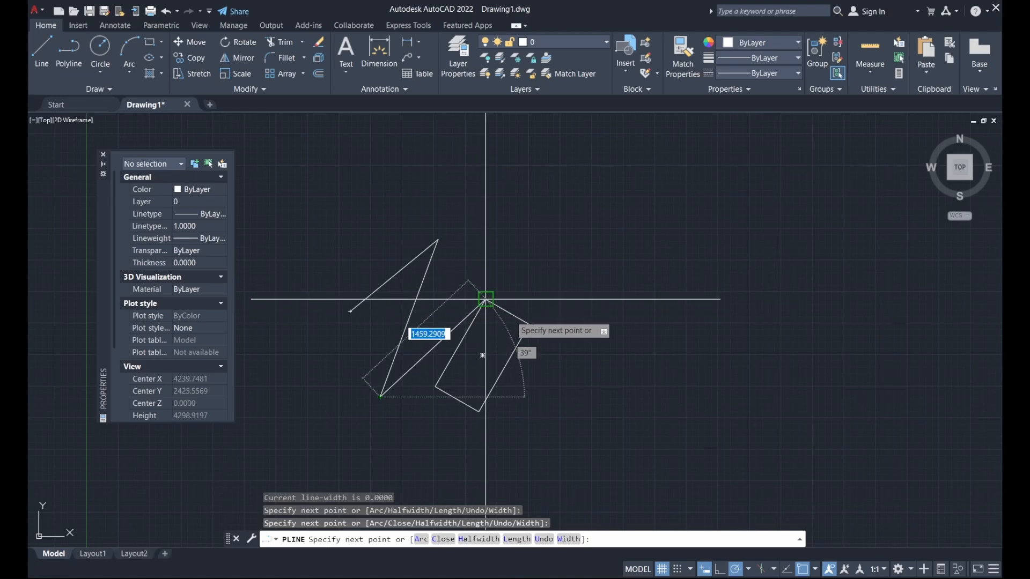
left_click(528, 324)
key("Return")
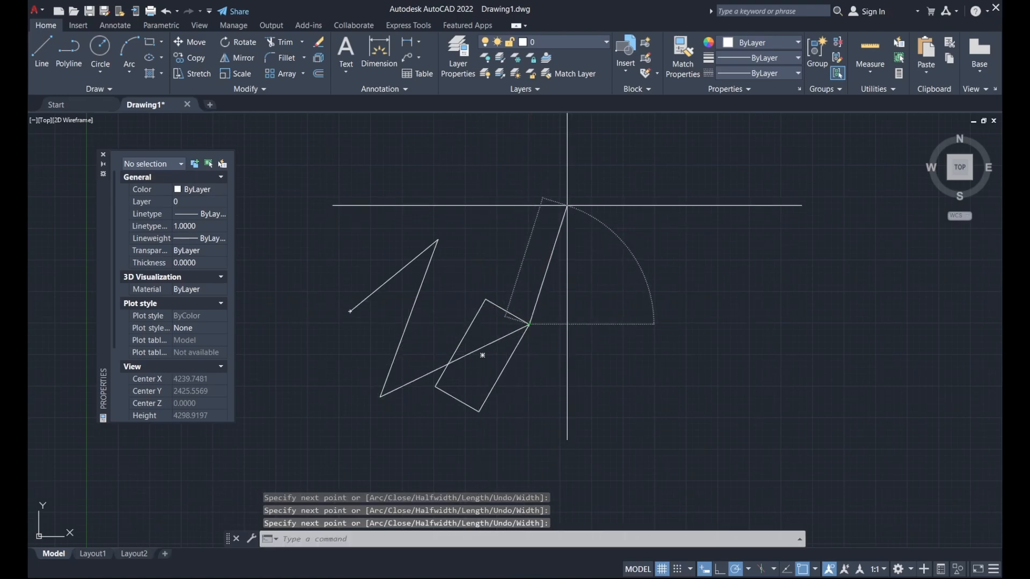
- Draw a downward-bulging three-point arc from the polyline's start point to the rectangle's top corner
left_click(122, 52)
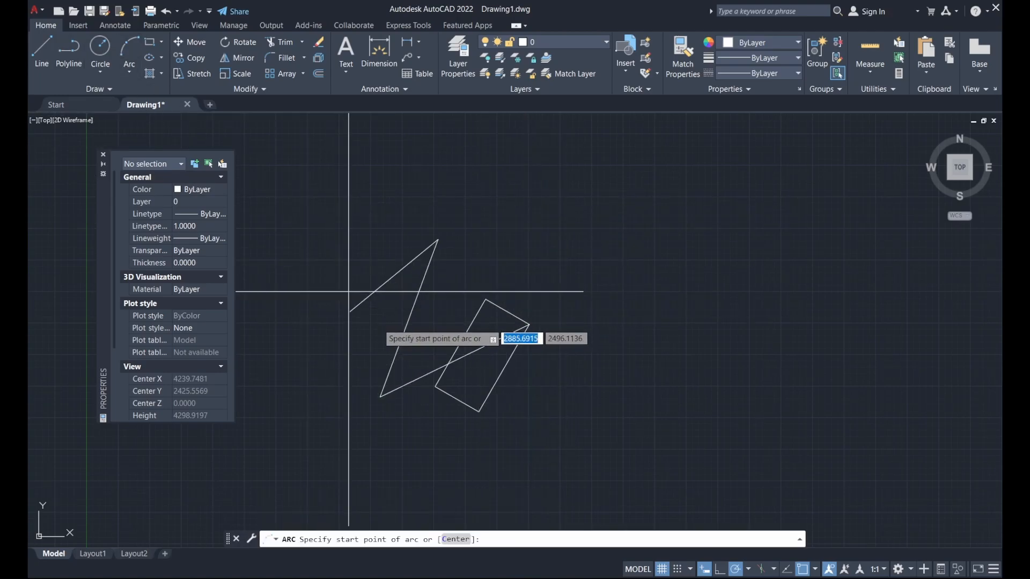
left_click(350, 311)
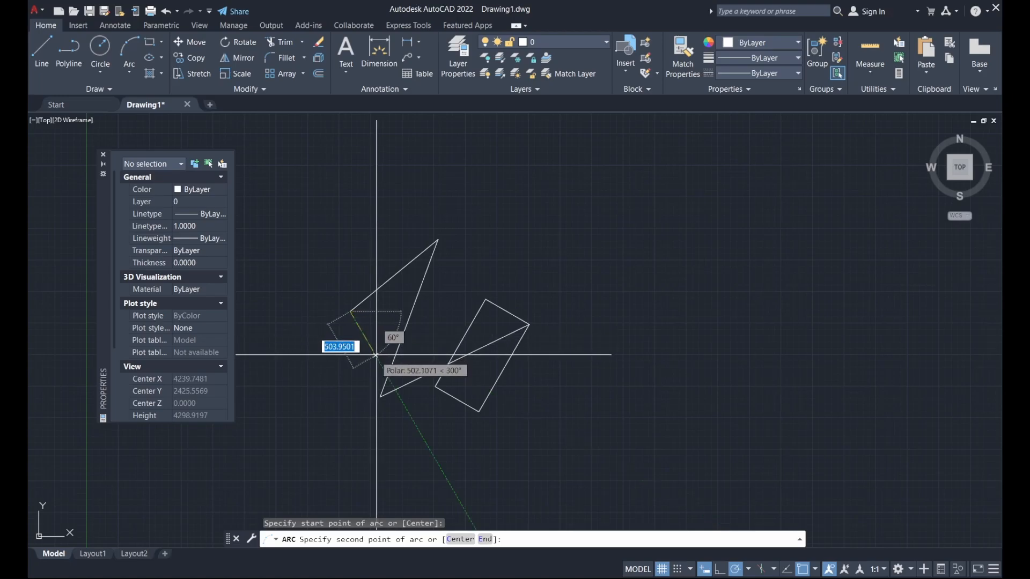
left_click(374, 355)
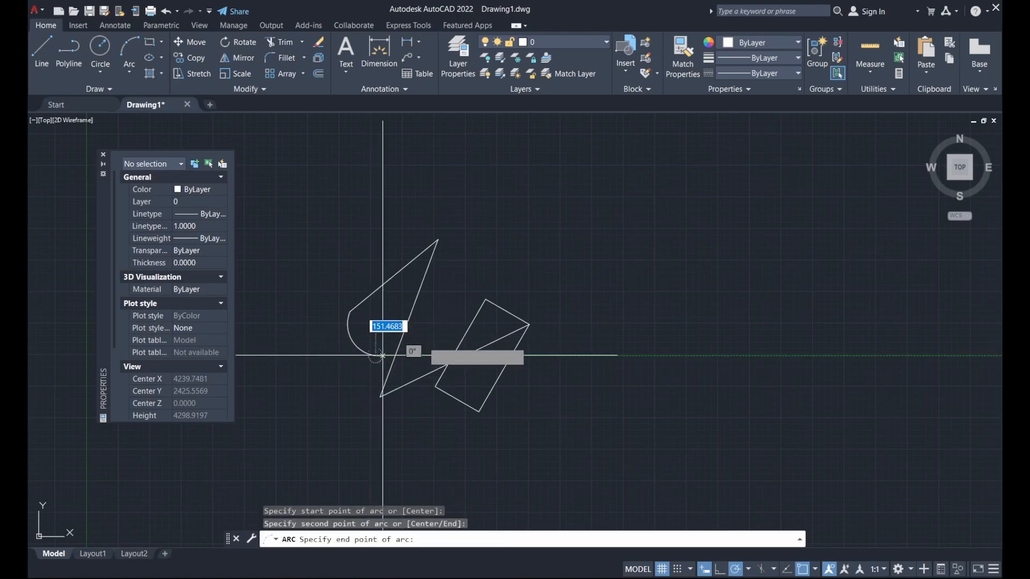
left_click(486, 298)
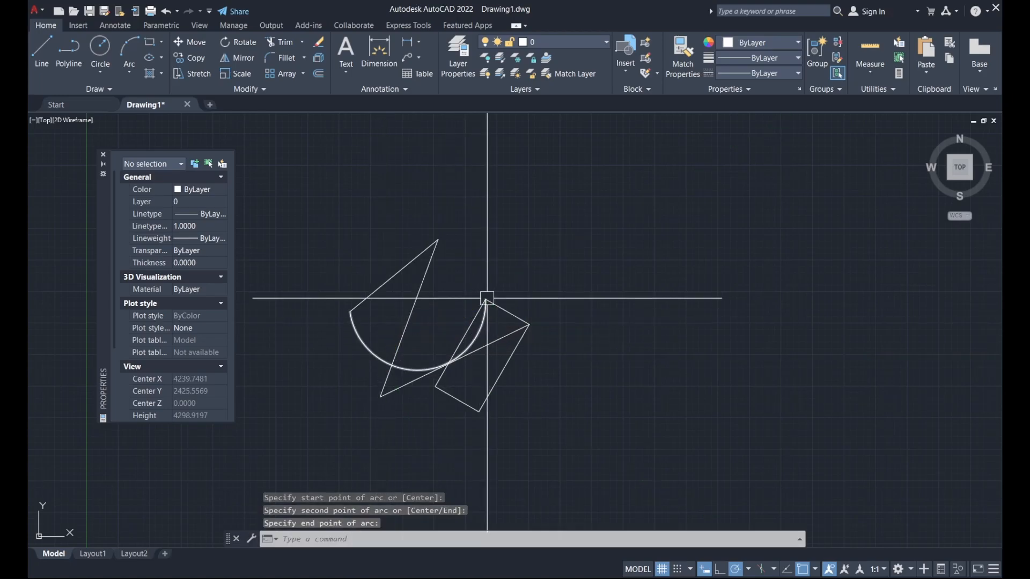
- Draw a circle of radius 250 centred on the polyline's top vertex
scroll(480, 313, "up", 3)
scroll(570, 299, "down", 2)
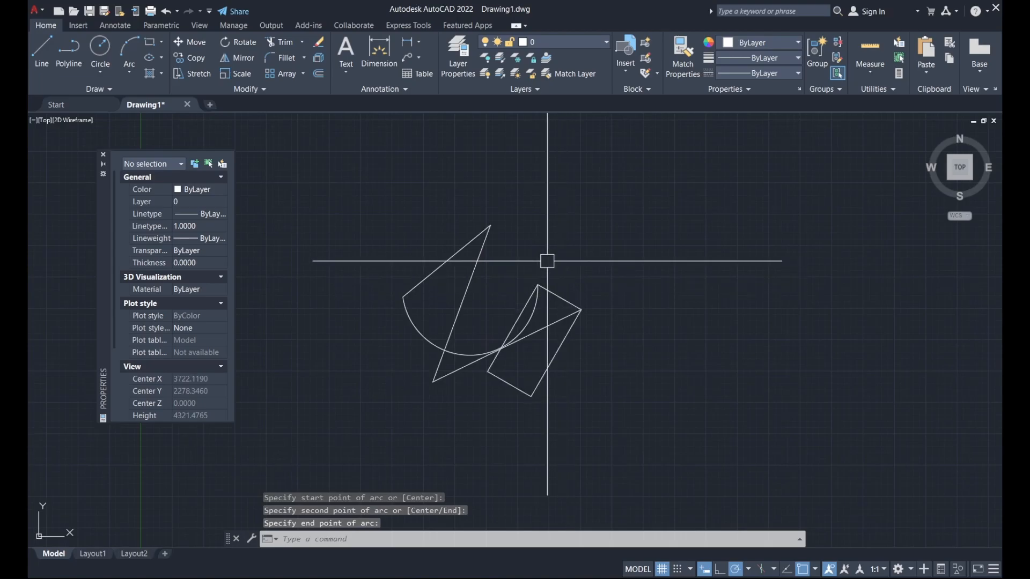
left_click(106, 50)
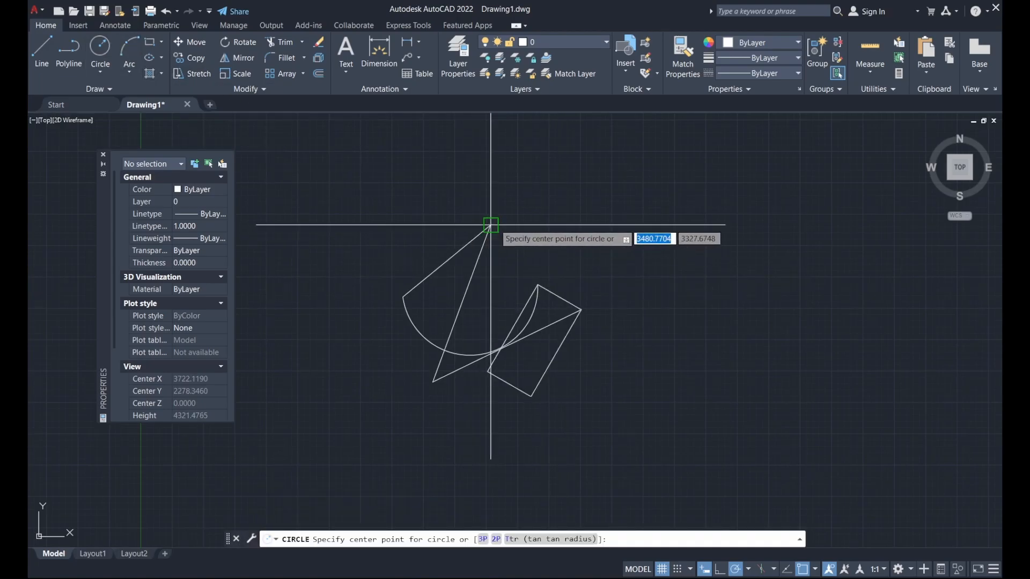
left_click(489, 226)
middle_click_drag(578, 252, 540, 287)
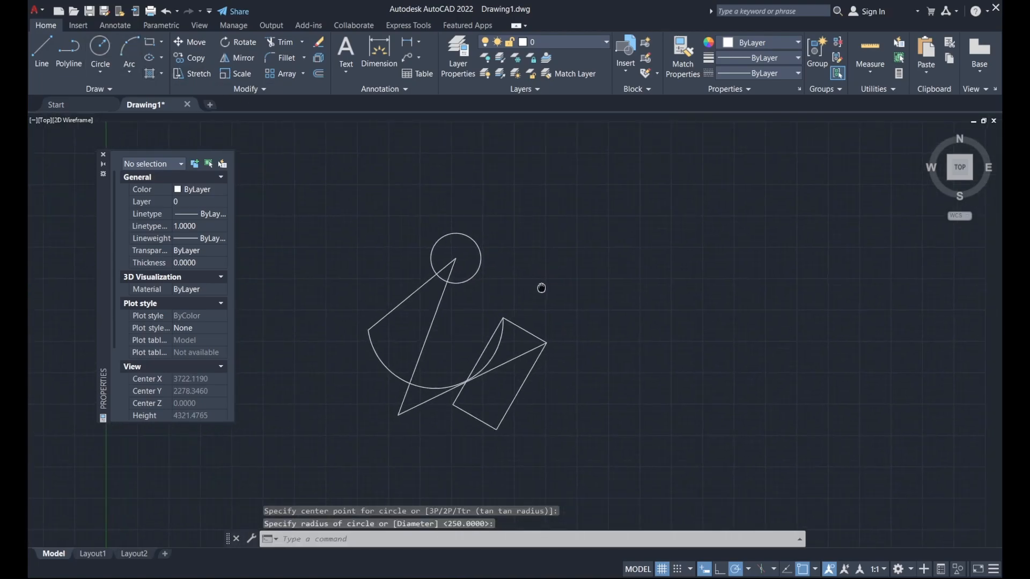
key("Escape")
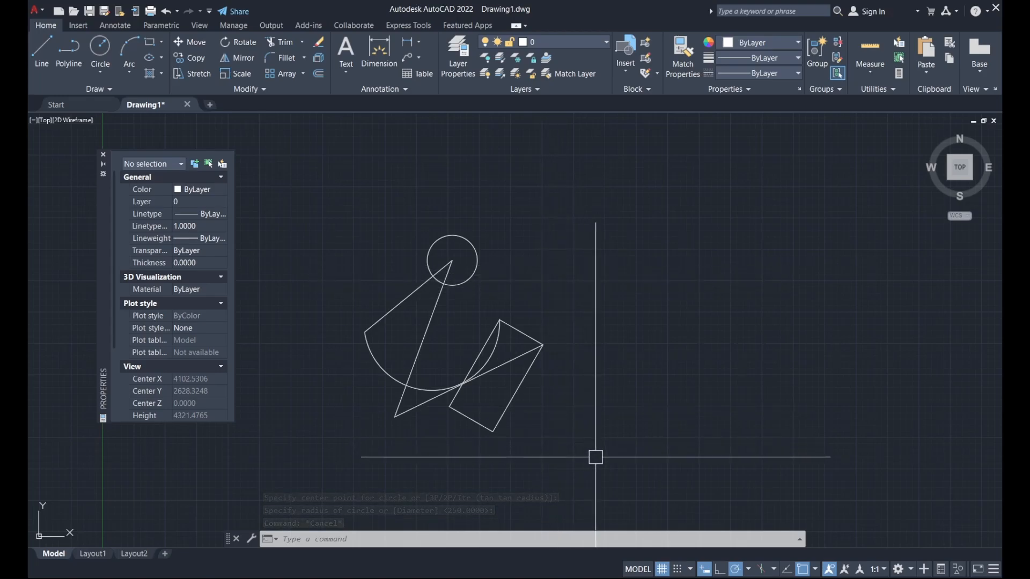
- Mirror the circle, polyline, arc and rectangle across a vertical line to their right with Ortho on, keeping the source objects
left_click(330, 189)
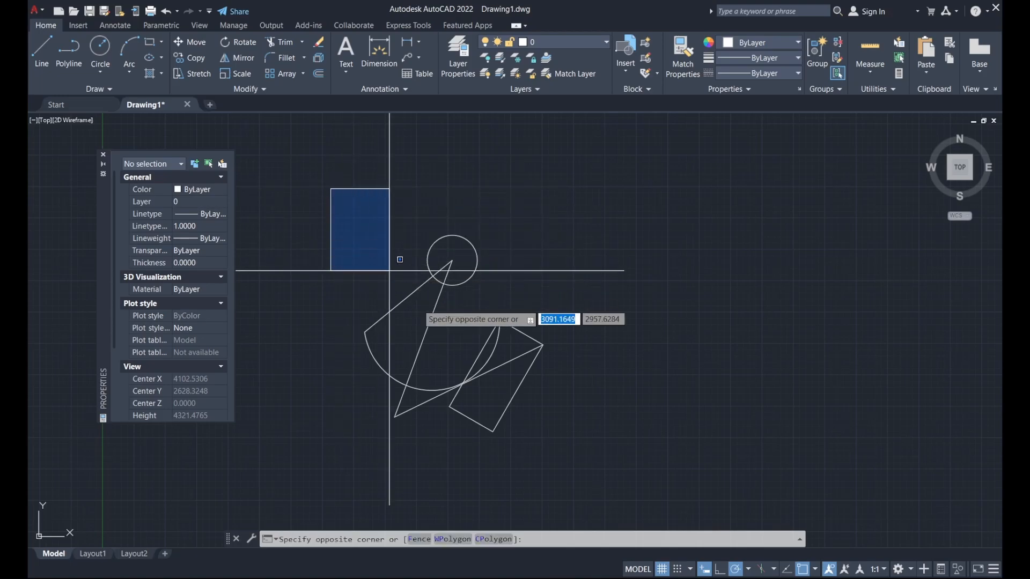
left_click(578, 454)
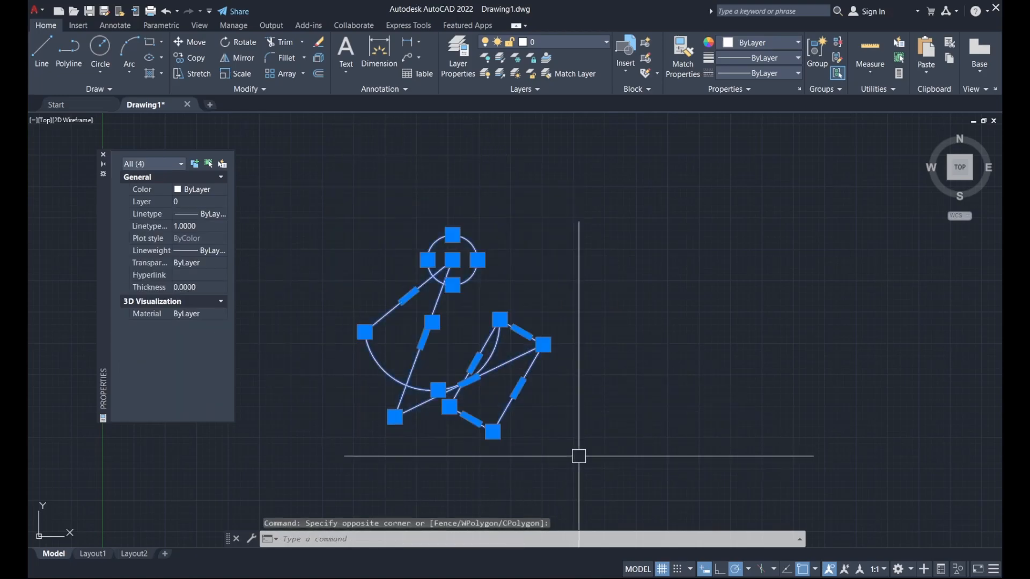
key("Escape")
left_click(238, 59)
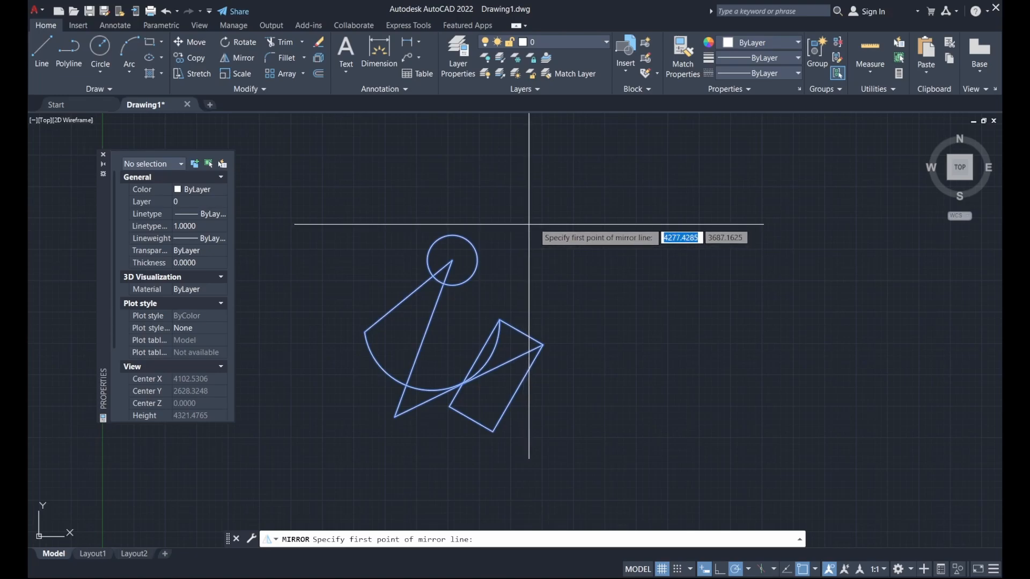
left_click(586, 201)
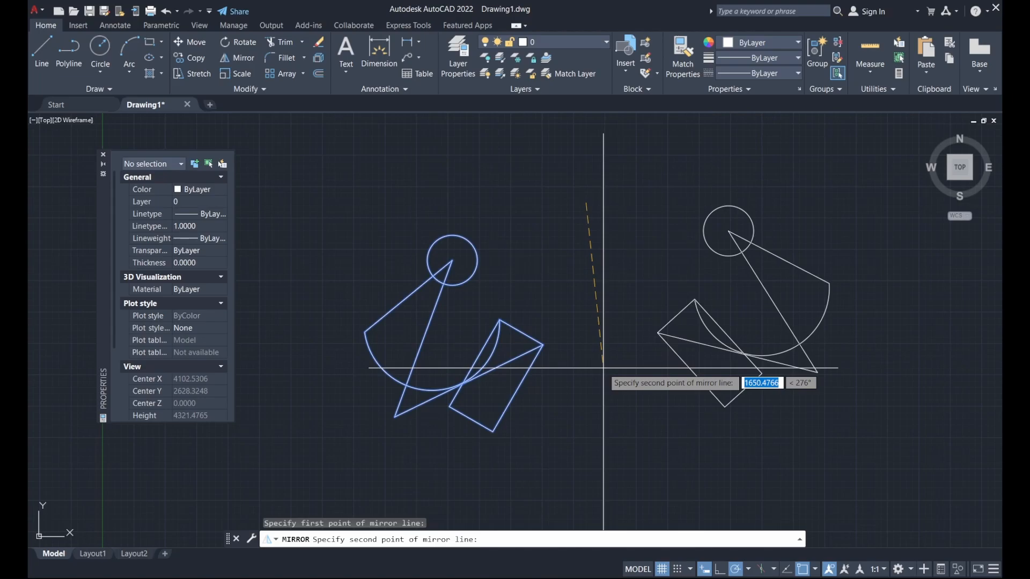
key("F8")
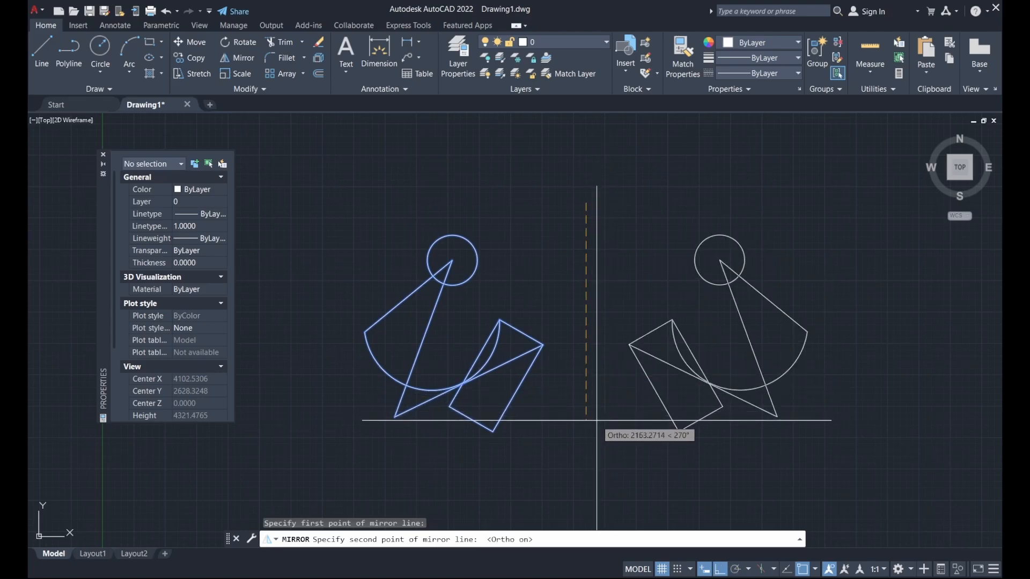
left_click(596, 421)
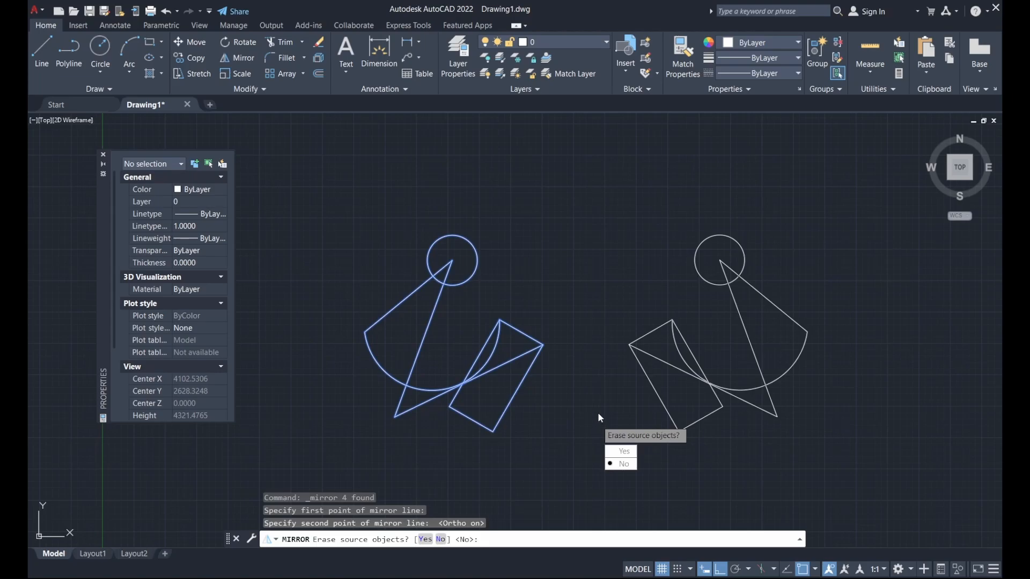
key("Return")
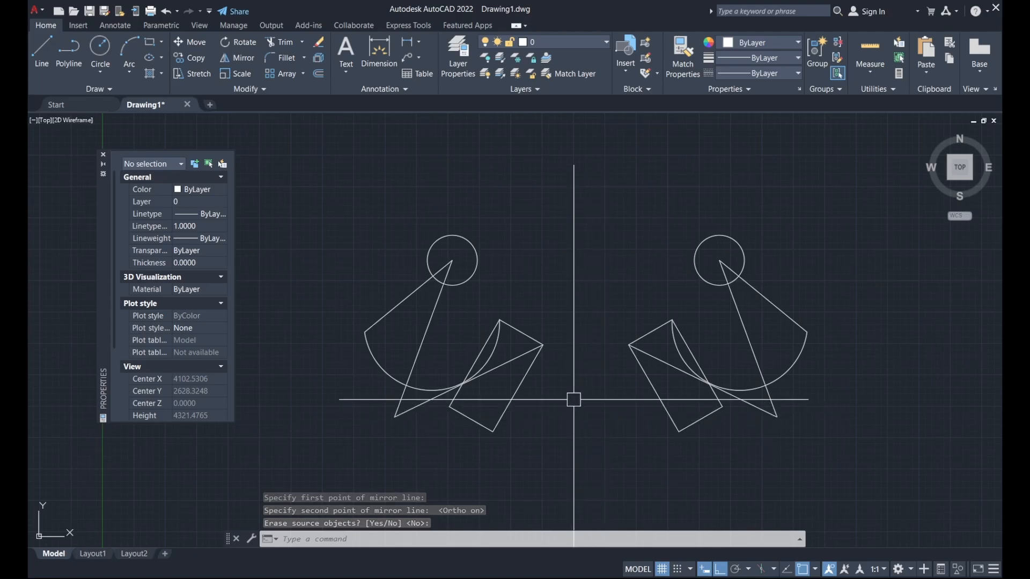
- Mirror both figures across a slightly rising free line above them with Ortho off, erasing the source objects
middle_click_drag(572, 316, 489, 387)
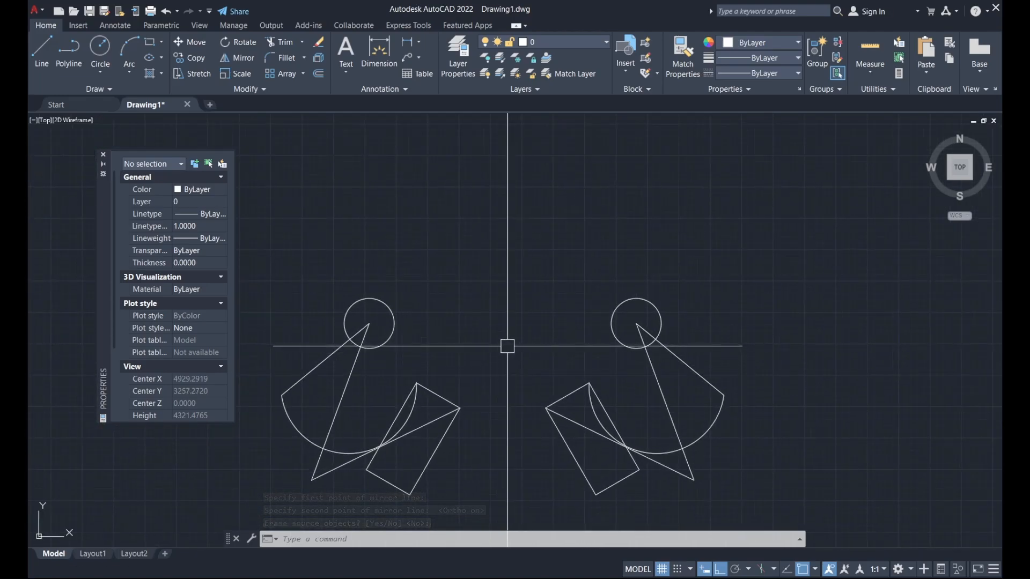
scroll(523, 343, "down", 2)
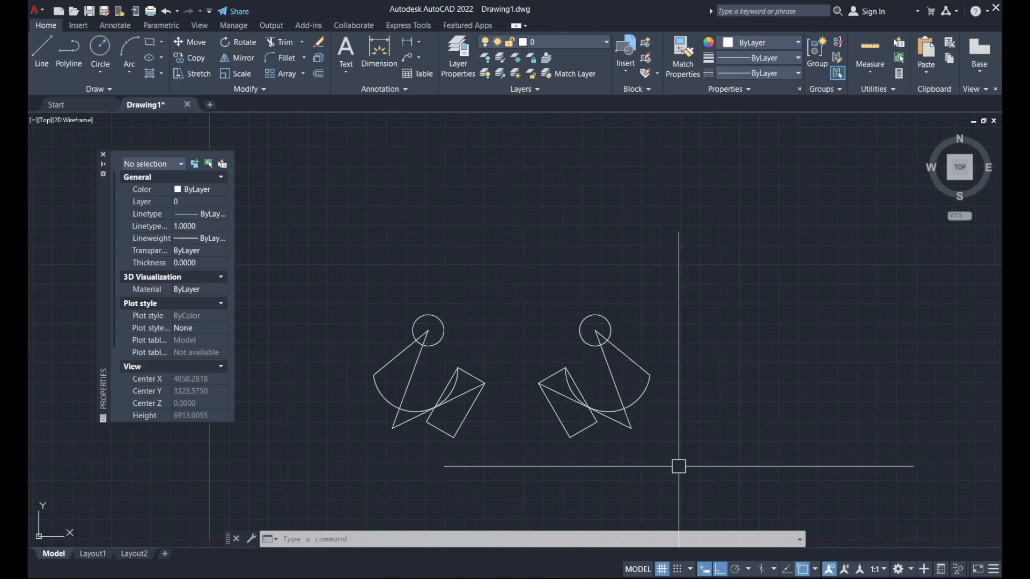
left_click(328, 294)
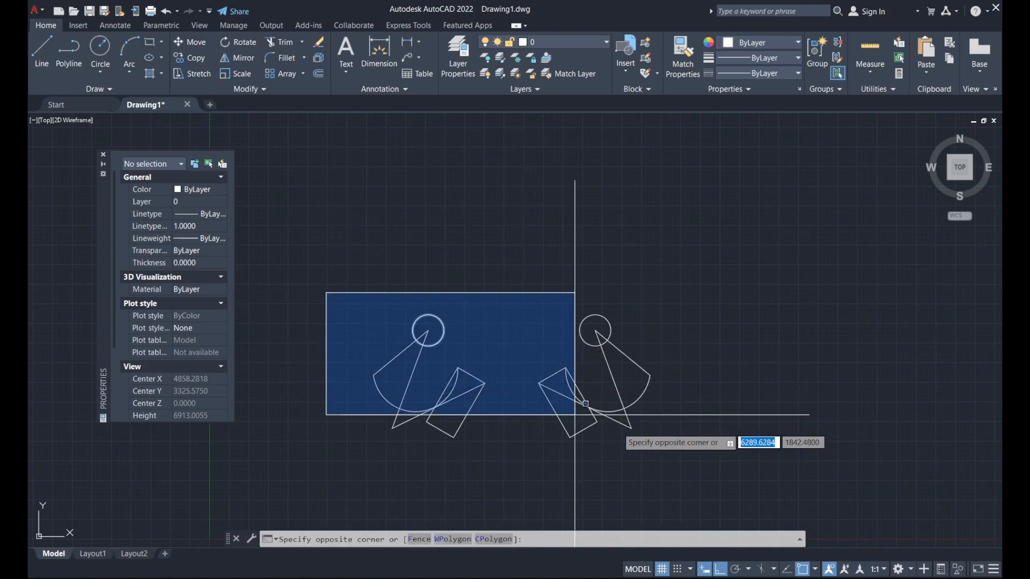
left_click(692, 460)
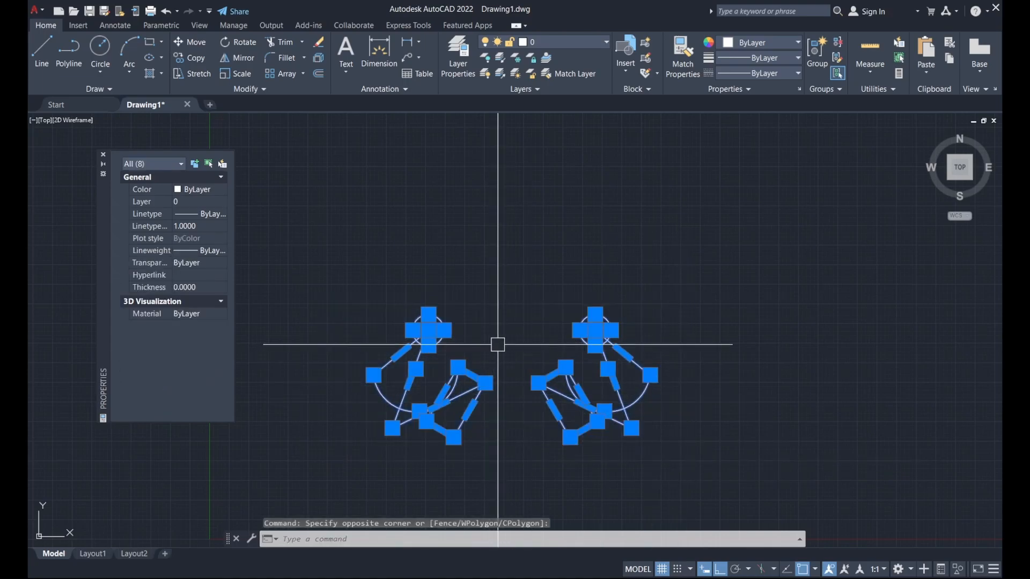
scroll(517, 432, "up", 2)
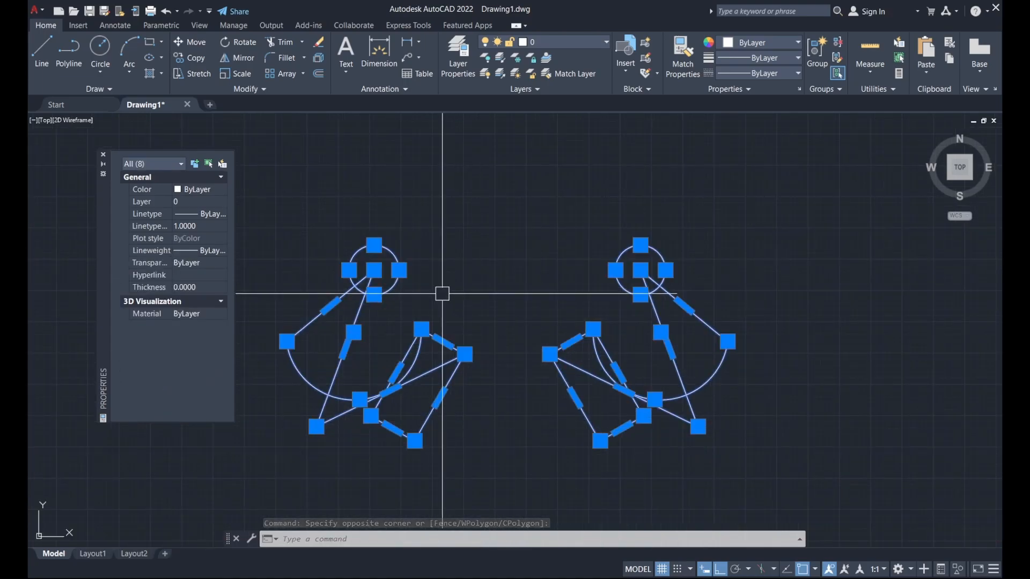
left_click(237, 58)
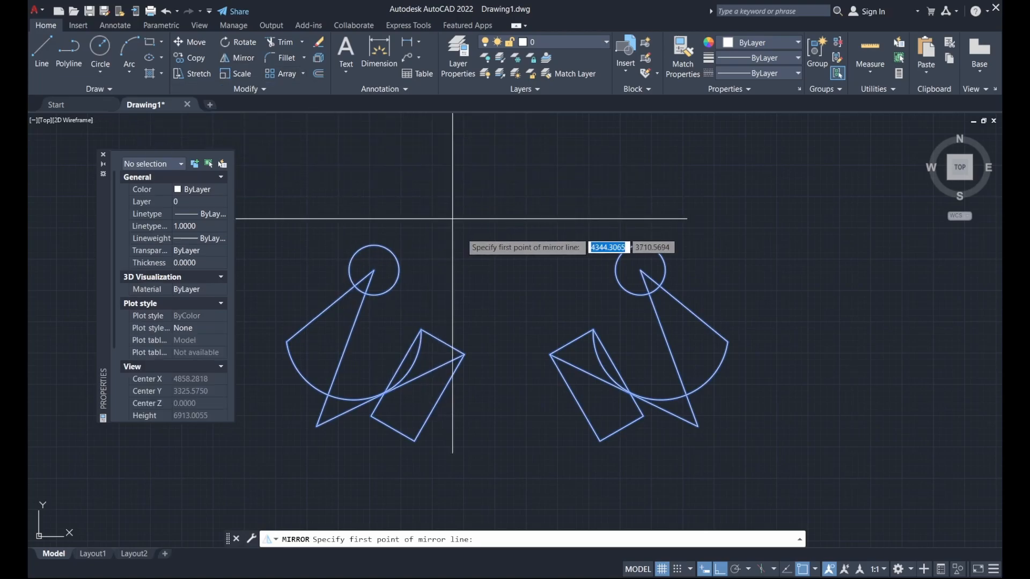
middle_click_drag(480, 247, 478, 324)
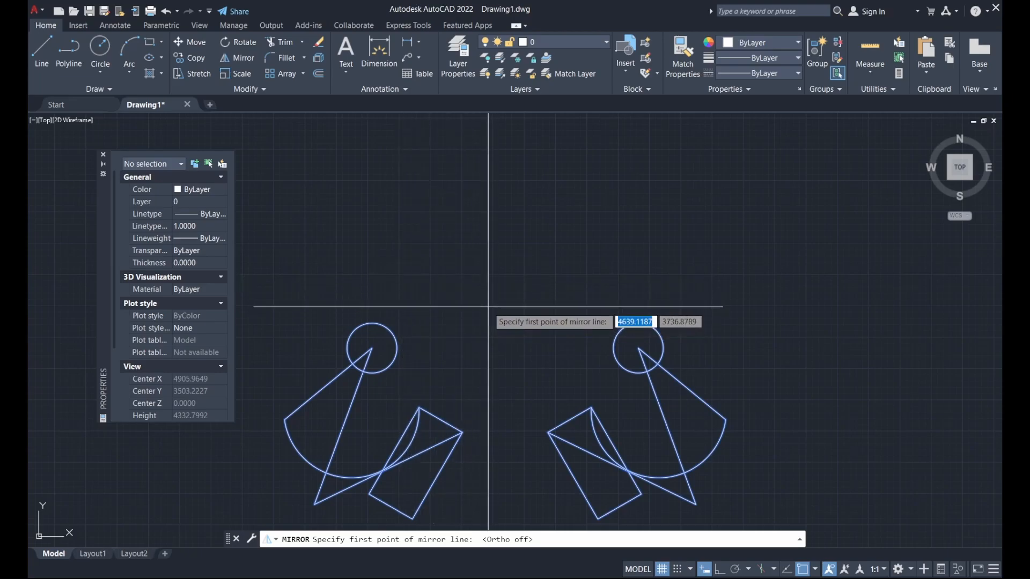
left_click(488, 306)
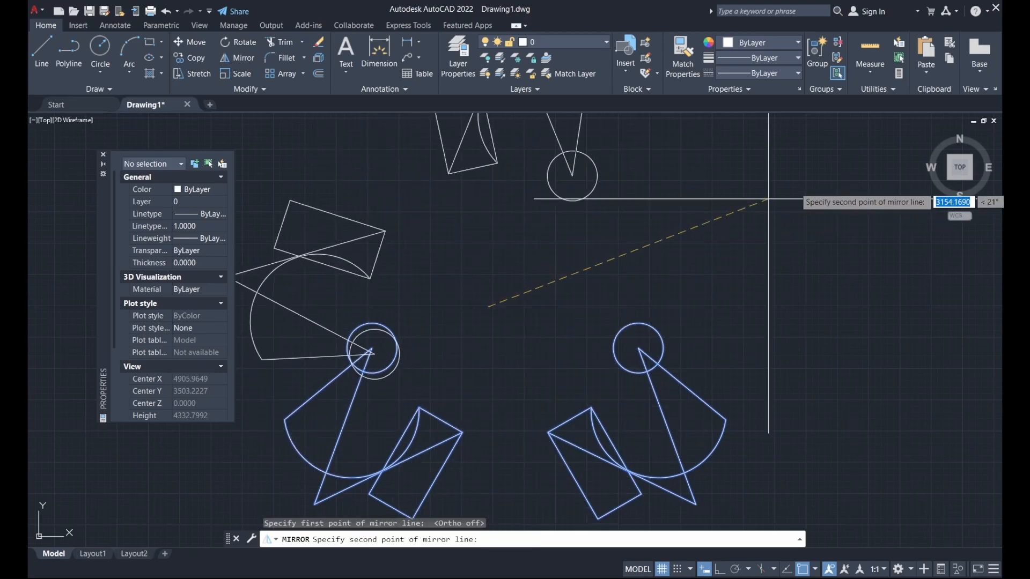
mouse_move(835, 224)
middle_mouse_down()
mouse_move(786, 224)
mouse_move(771, 249)
middle_mouse_up()
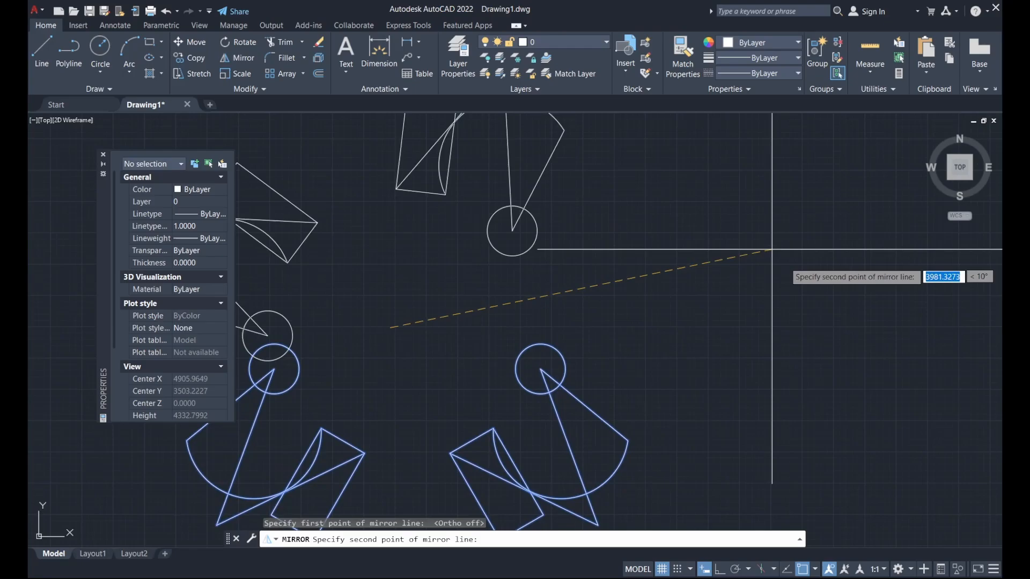
left_click(796, 283)
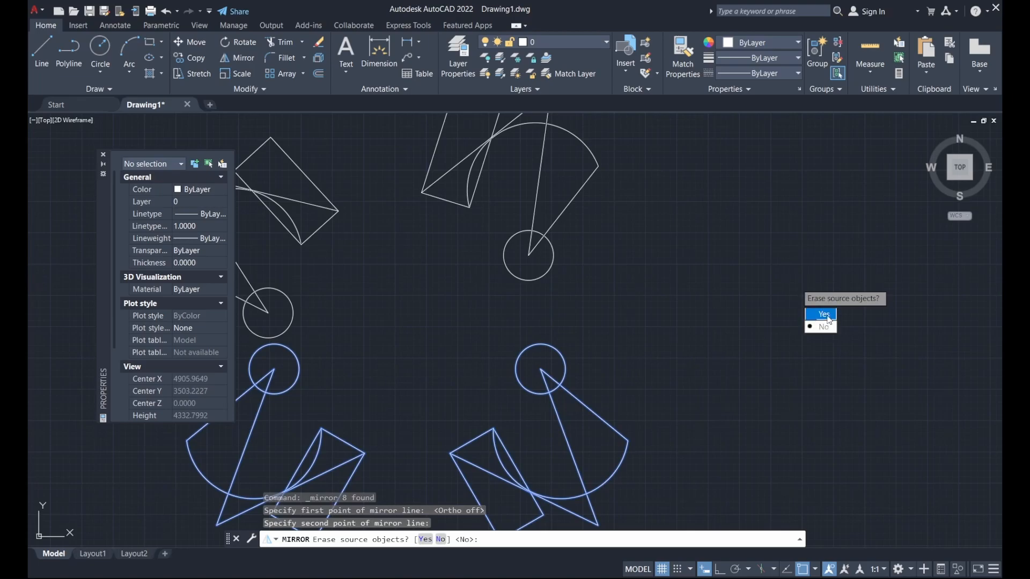
left_click(828, 316)
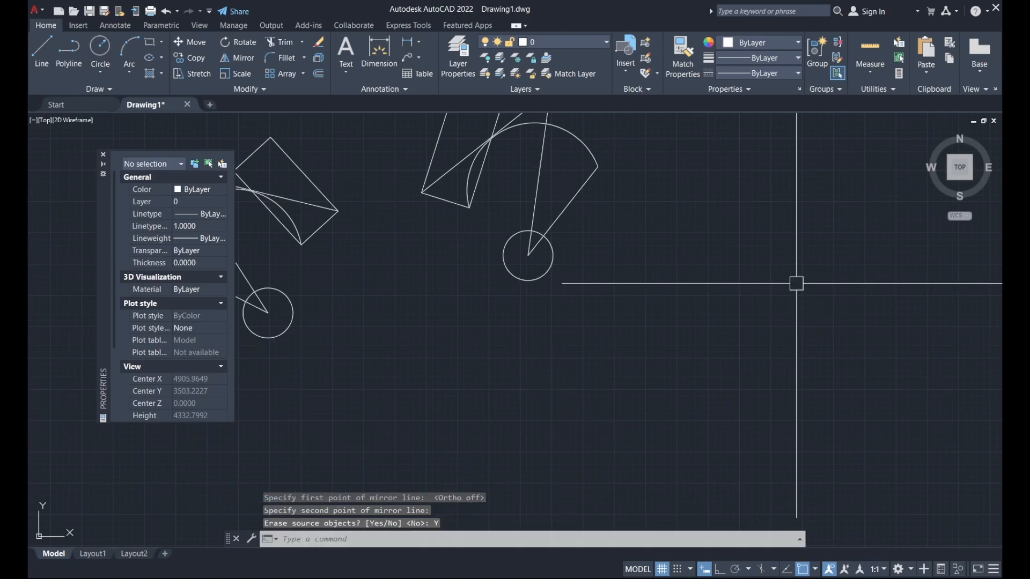
- Fillet the top corner of the left figure's rectangle with a radius of 50
scroll(796, 283, "down", 2)
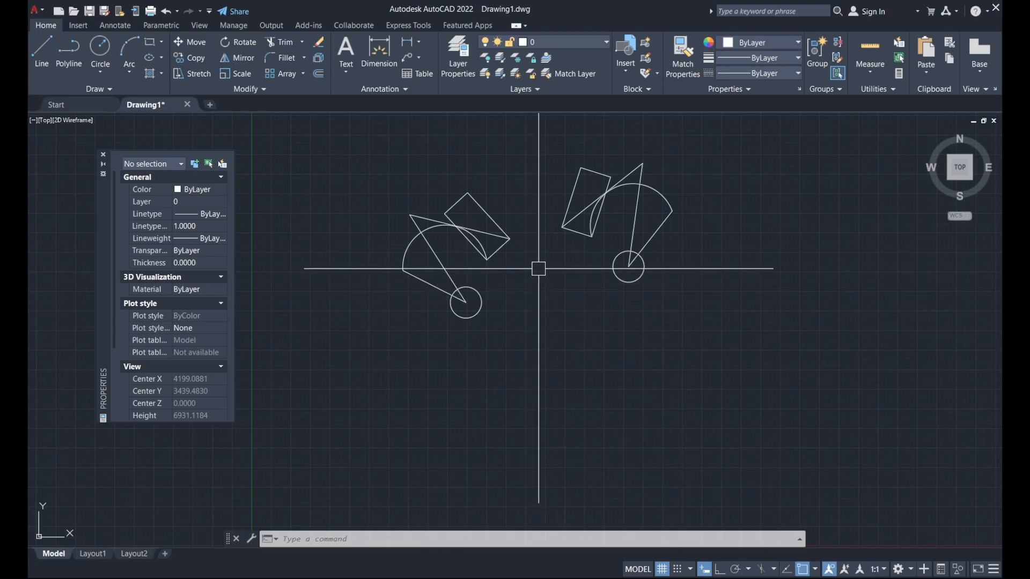
scroll(538, 268, "up", 3)
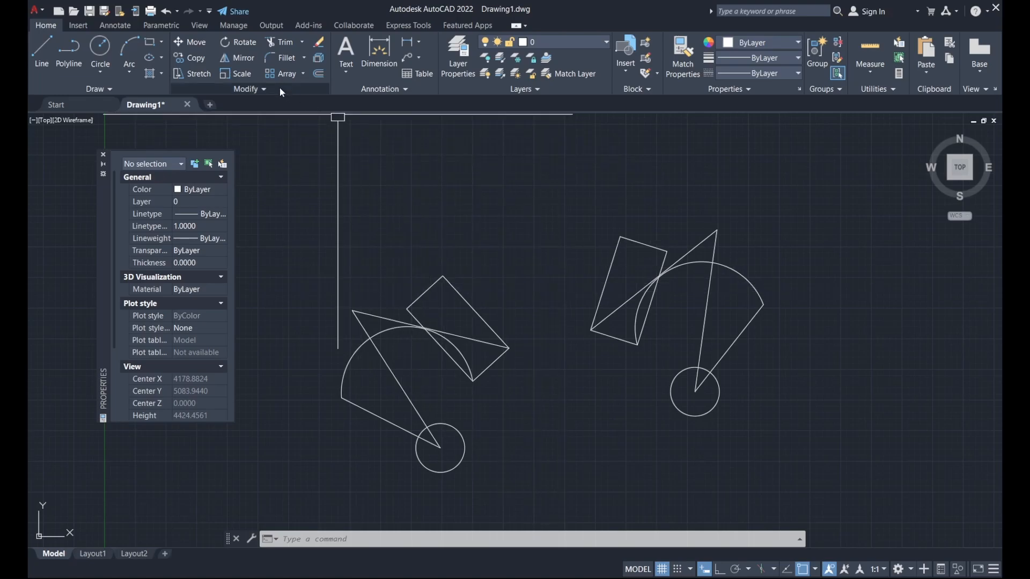
left_click(285, 58)
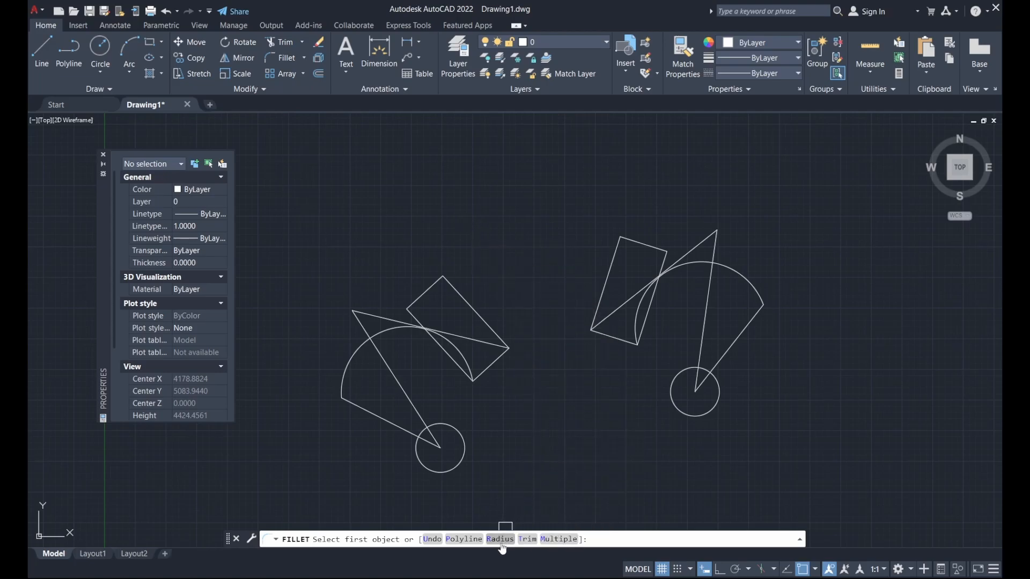
left_click(500, 539)
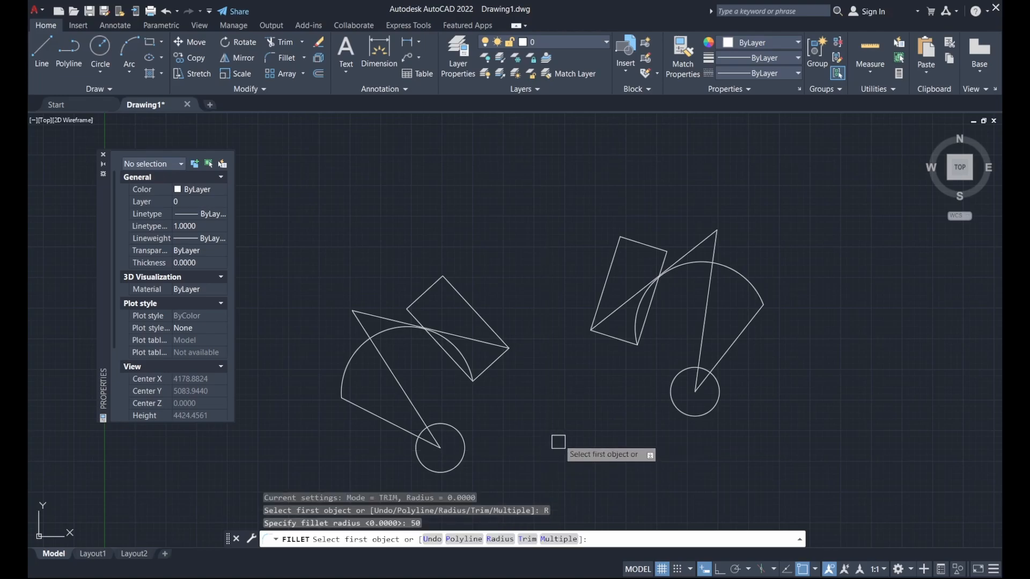
scroll(457, 335, "up", 4)
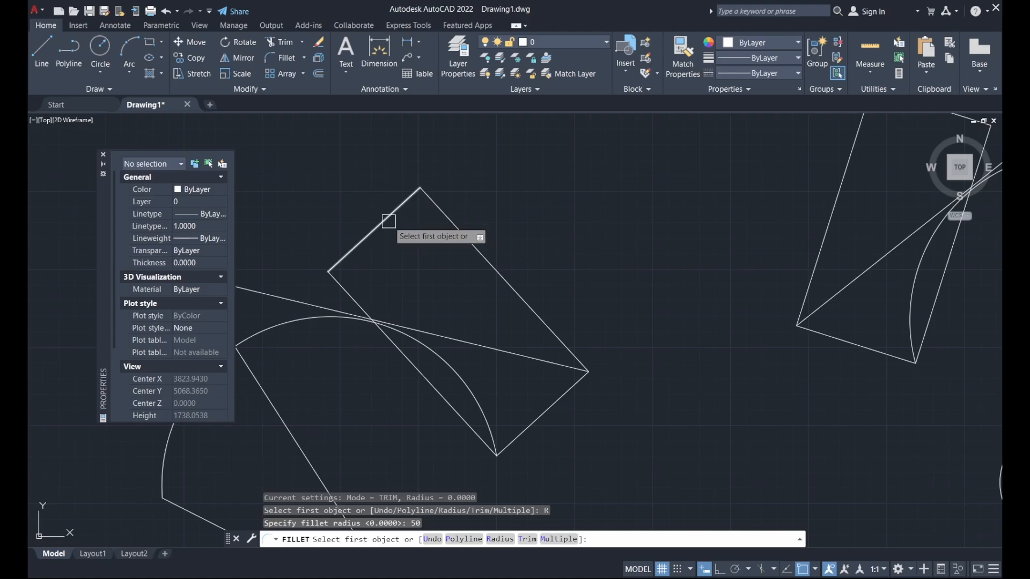
left_click(388, 220)
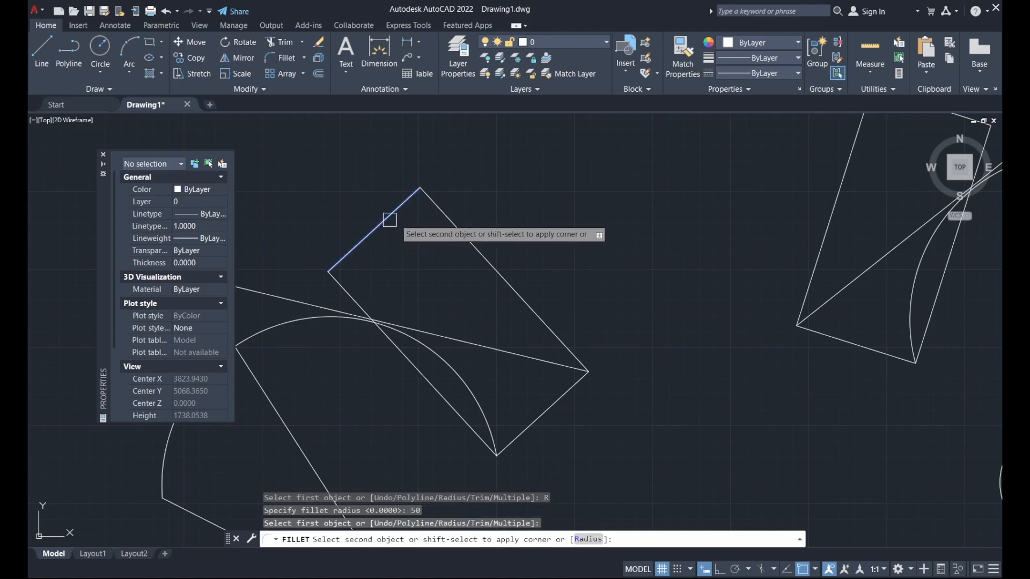
left_click(453, 224)
scroll(424, 198, "up", 3)
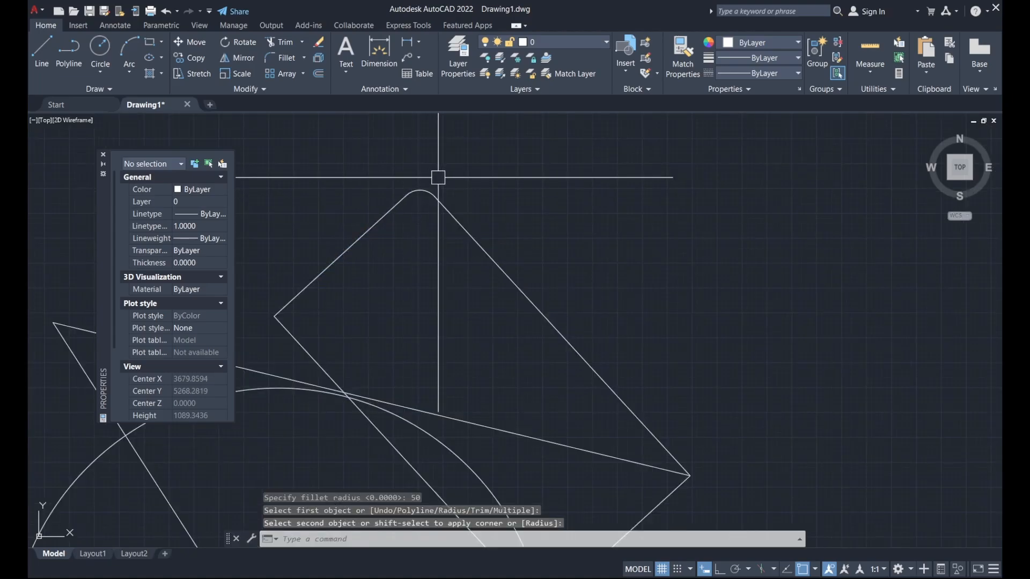
- Fillet the upper-left vertex of the left figure's polyline with a radius of 200
scroll(461, 172, "down", 4)
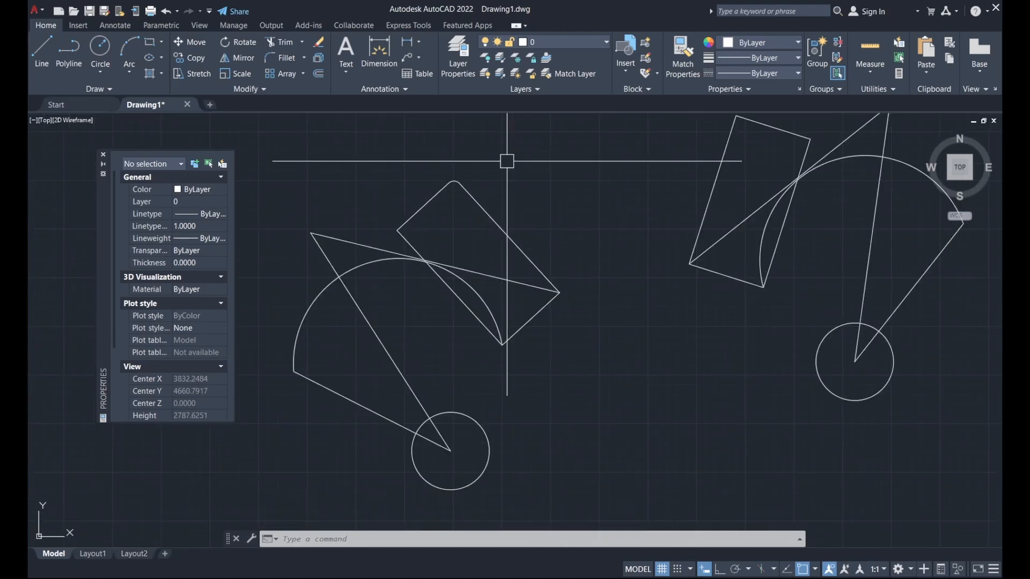
type("F")
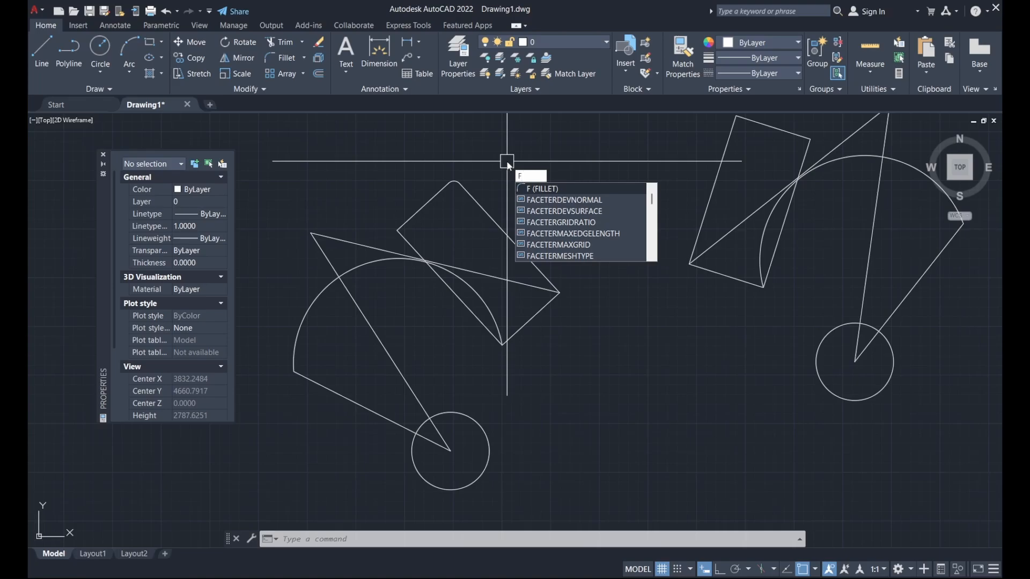
key("Return")
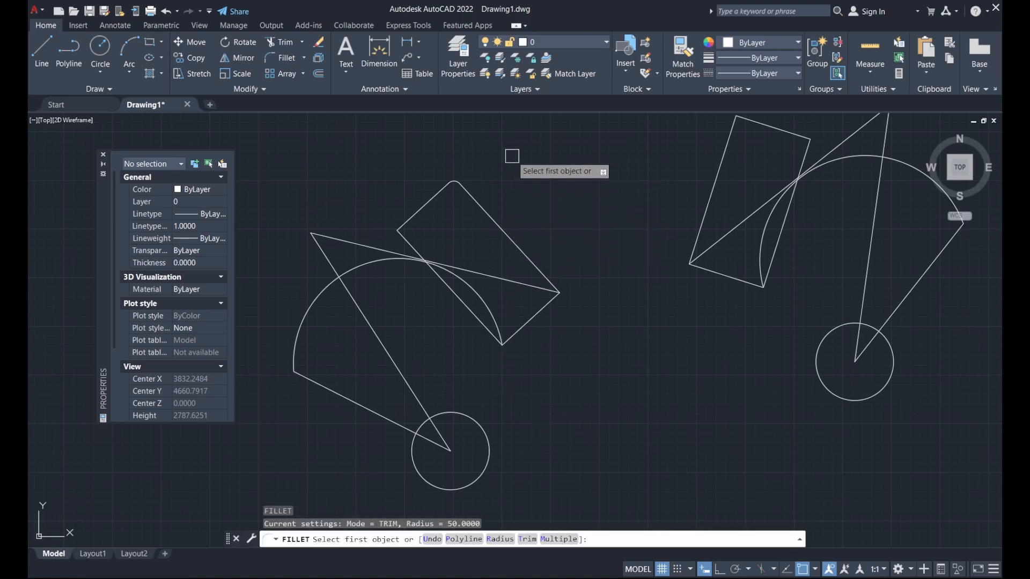
left_click(498, 539)
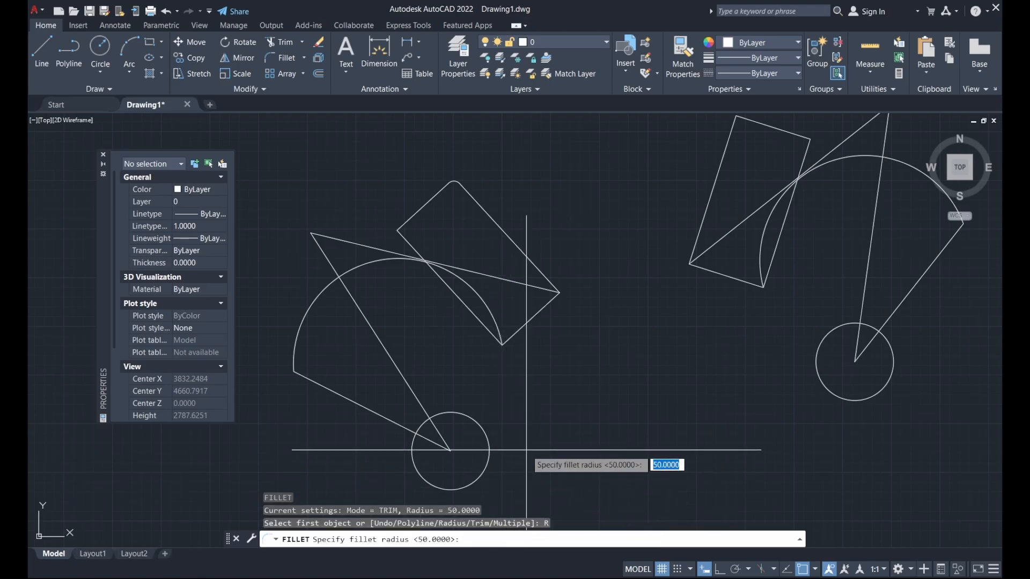
type("200")
key("Return")
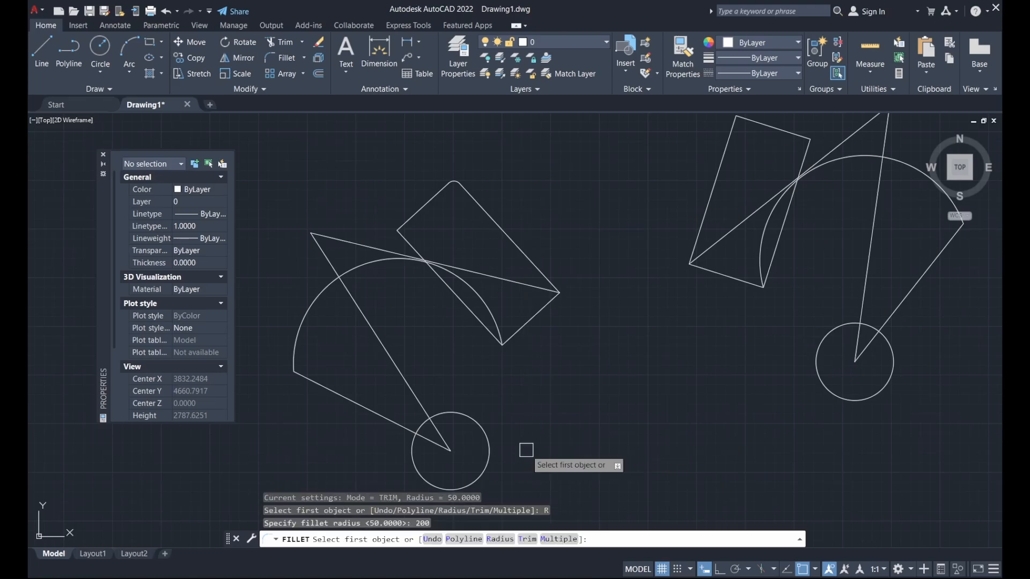
left_click(372, 328)
left_click(379, 245)
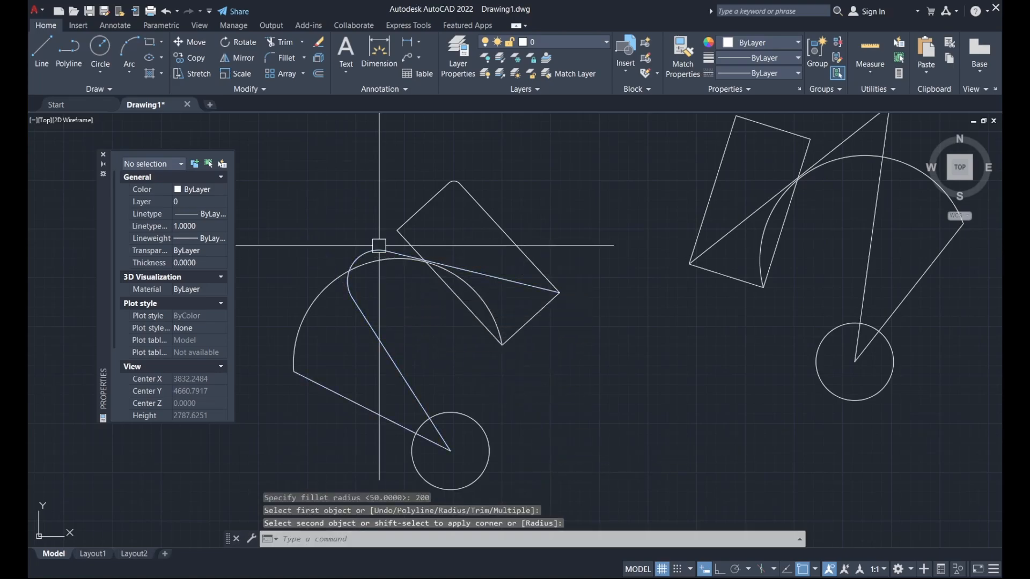
- Fillet the upper-left corner of the right figure's rectangle with a radius of 100
scroll(349, 268, "up", 2)
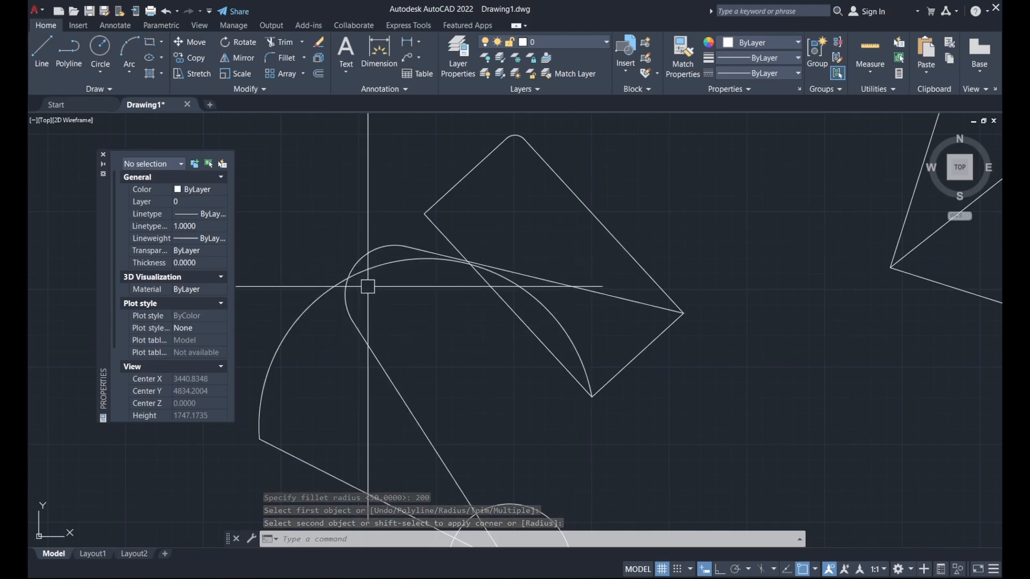
scroll(418, 306, "down", 3)
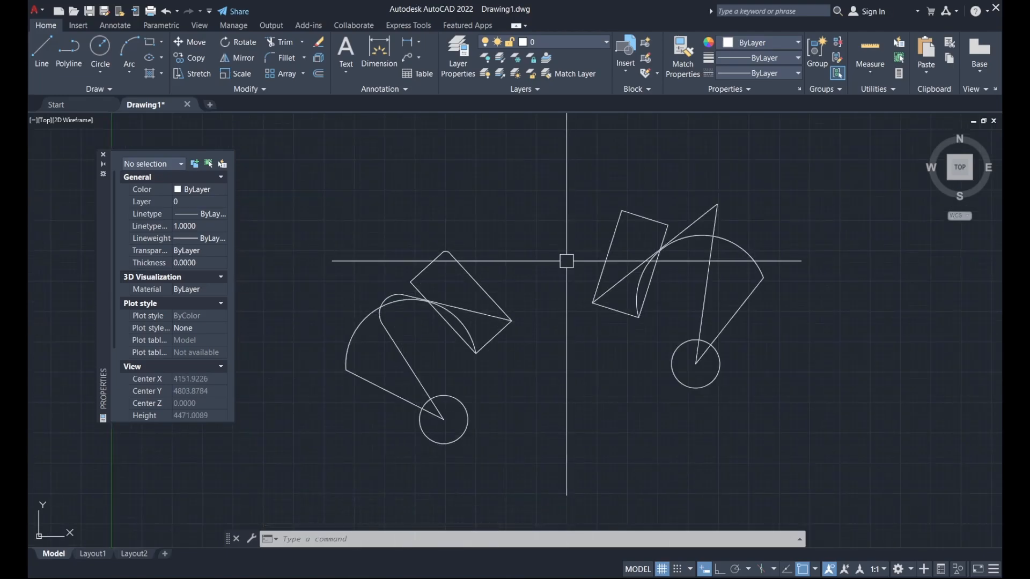
middle_click_drag(563, 258, 533, 223)
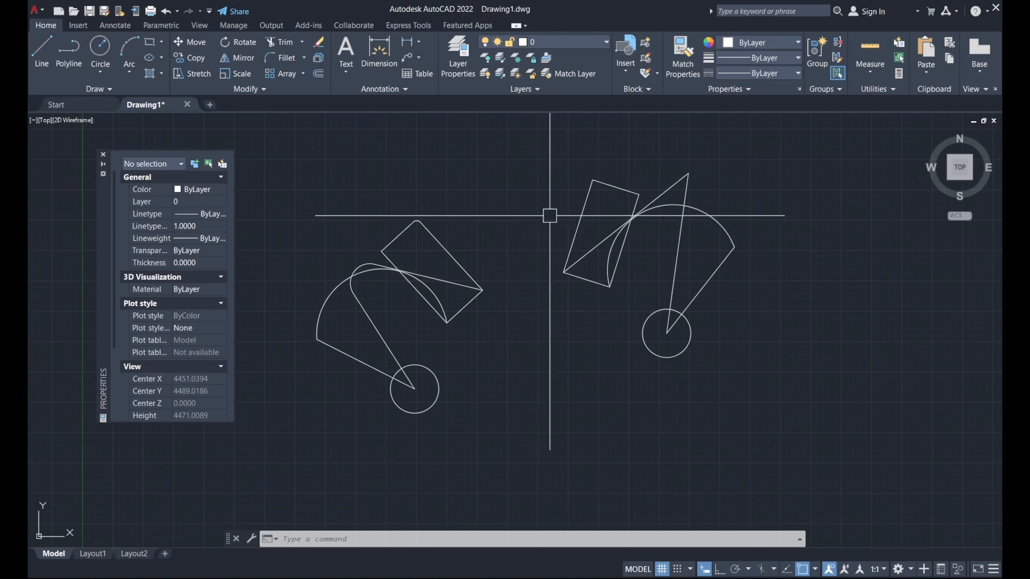
key("Return")
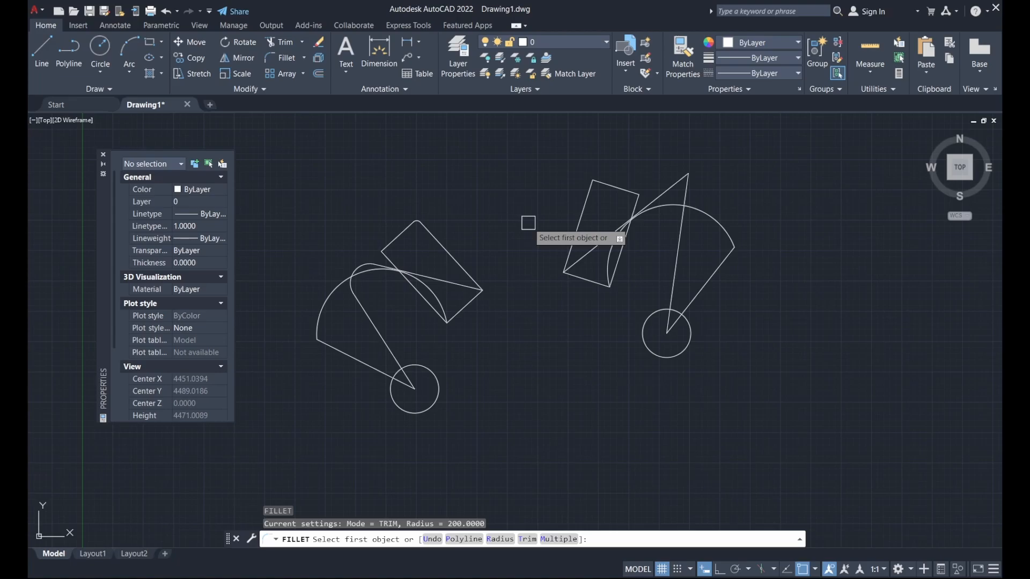
key("Down")
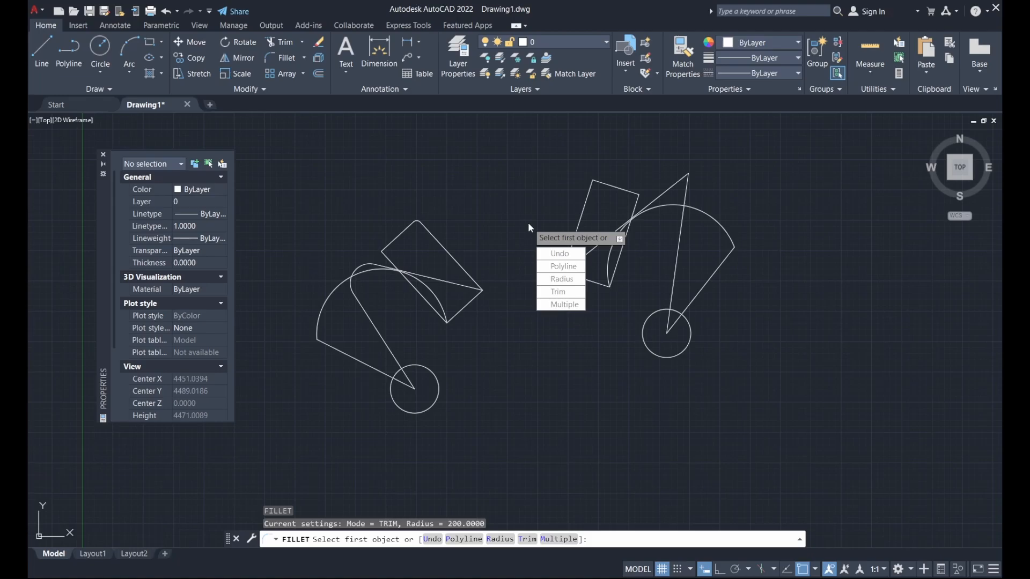
left_click(561, 280)
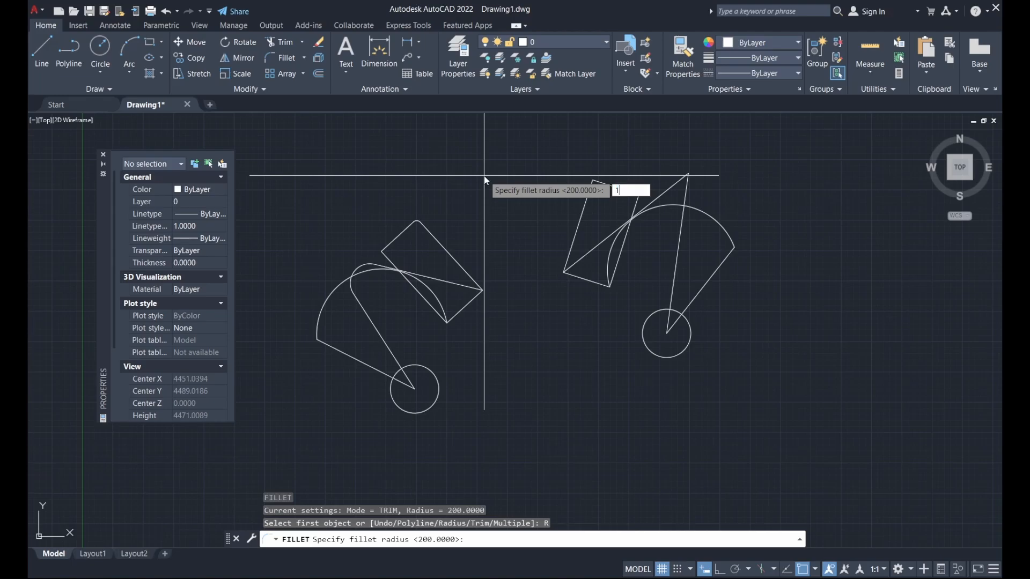
key("Return")
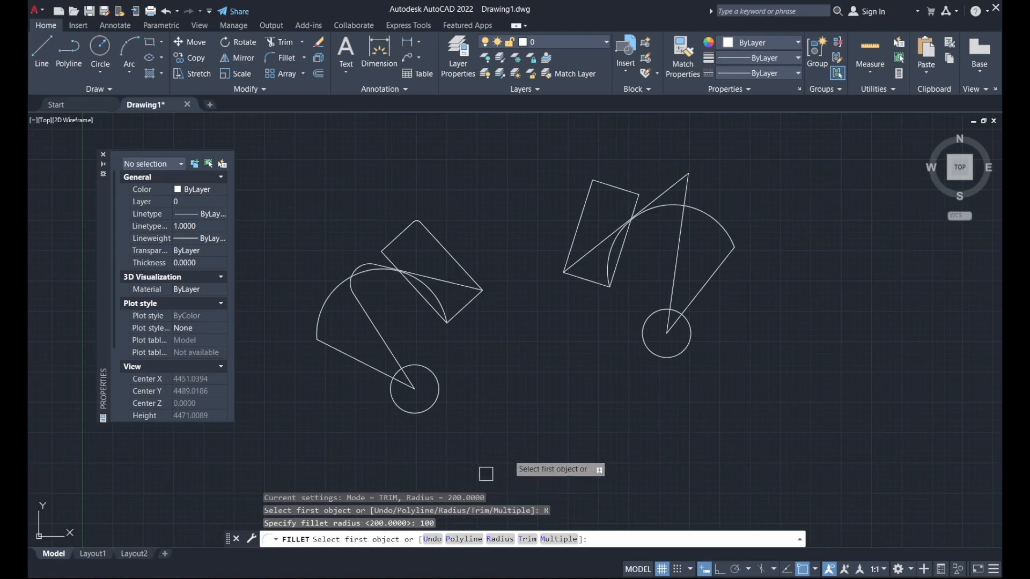
left_click(579, 224)
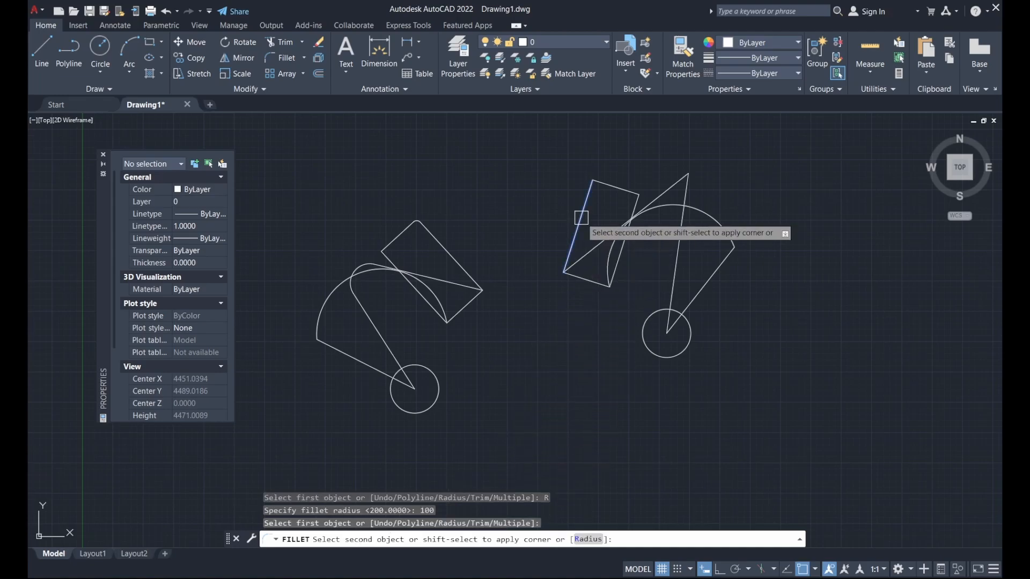
scroll(605, 206, "up", 2)
left_click(629, 179)
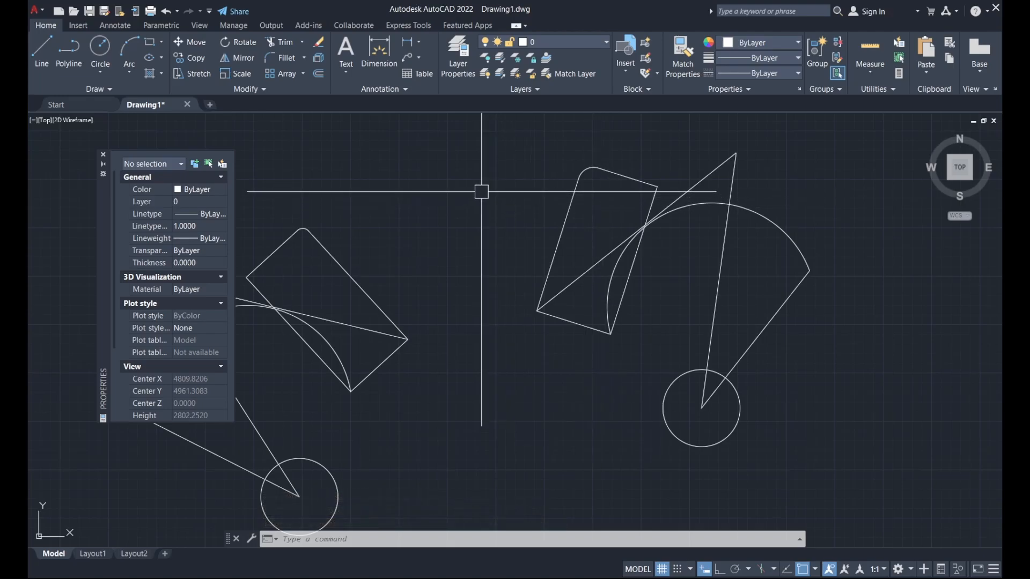
- Using the right figure's polyline as cutting edge, trim the arc's right end, the rectangle's part below the diagonal and the circle outside the wedge
middle_click_drag(490, 196, 538, 207)
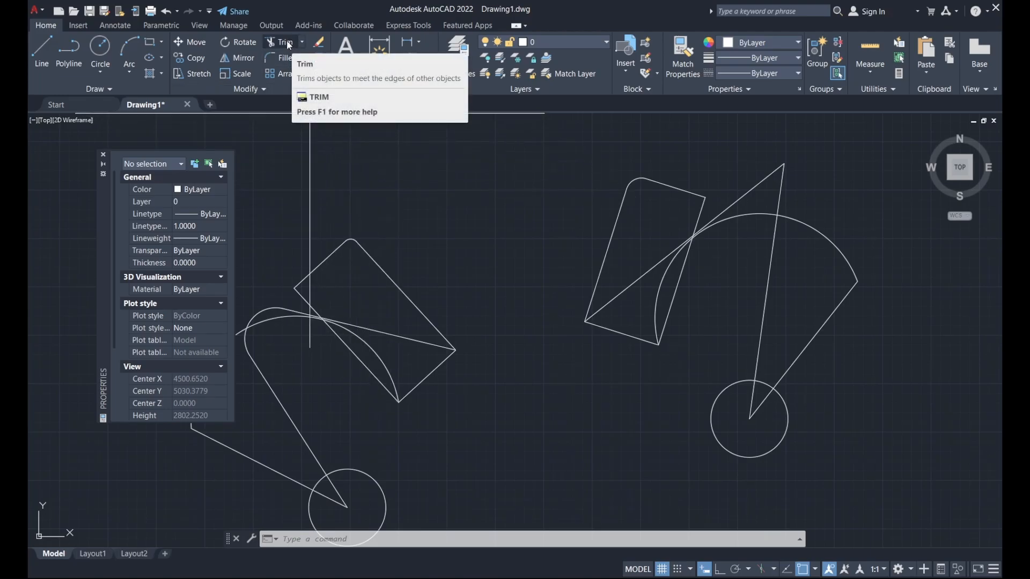
left_click(288, 45)
scroll(517, 178, "down", 2)
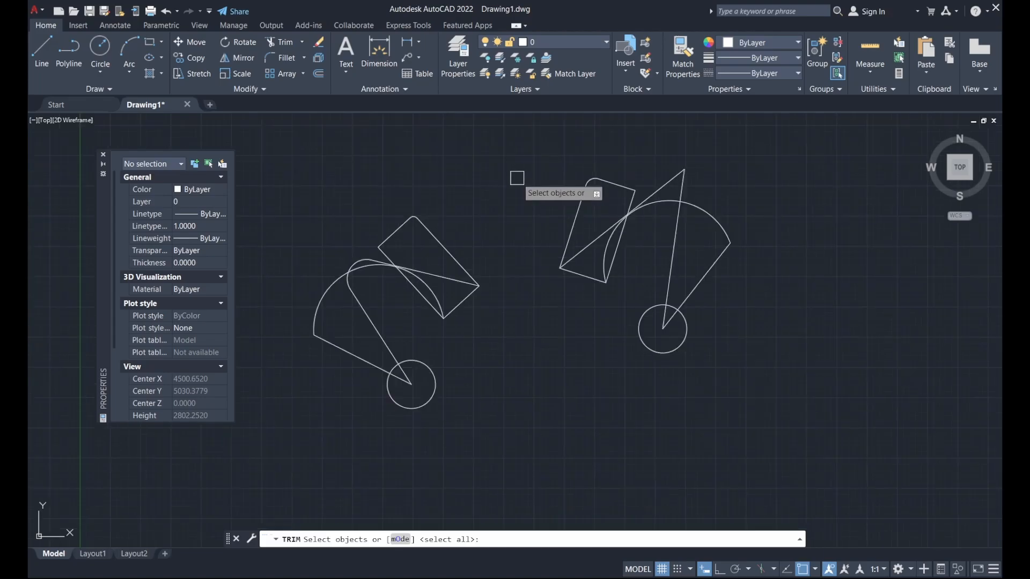
scroll(404, 301, "up", 3)
middle_click_drag(404, 301, 453, 308)
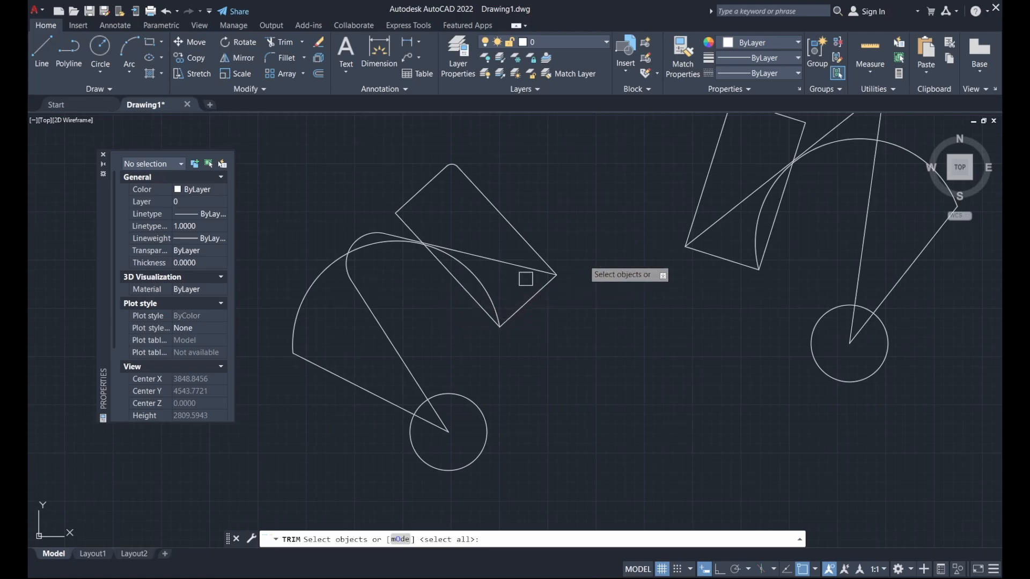
middle_click_drag(603, 240, 489, 280)
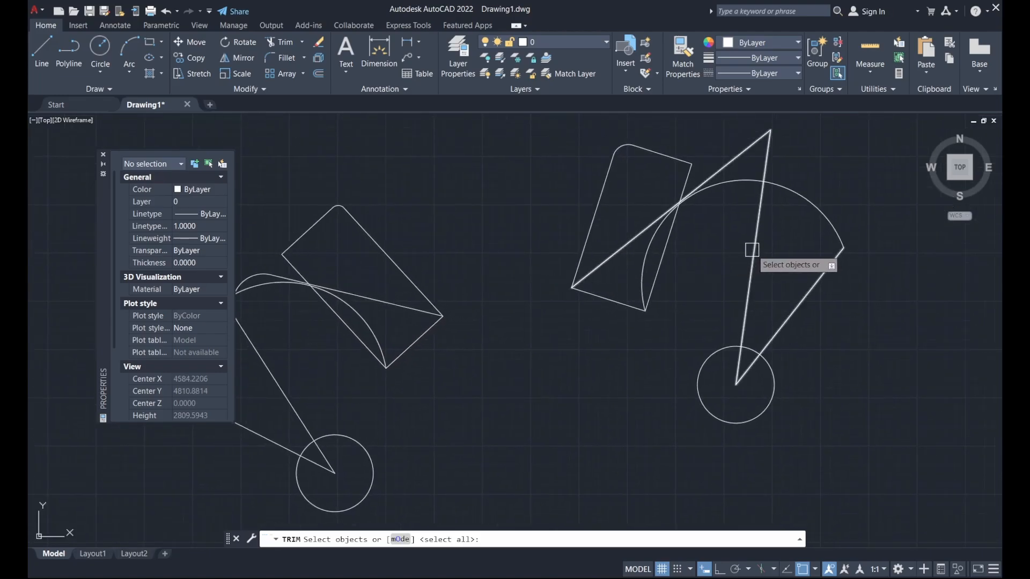
left_click(752, 250)
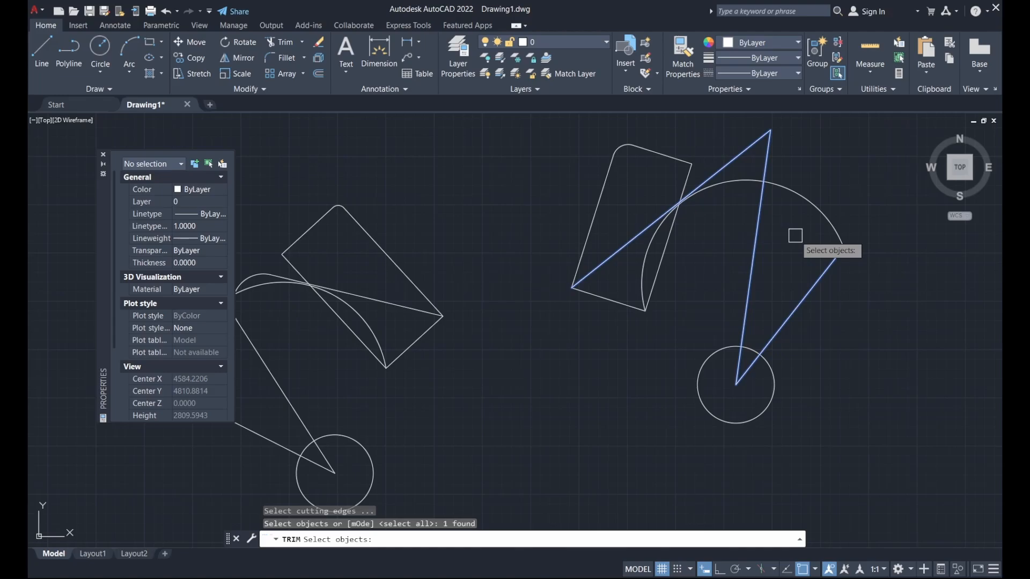
key("Return")
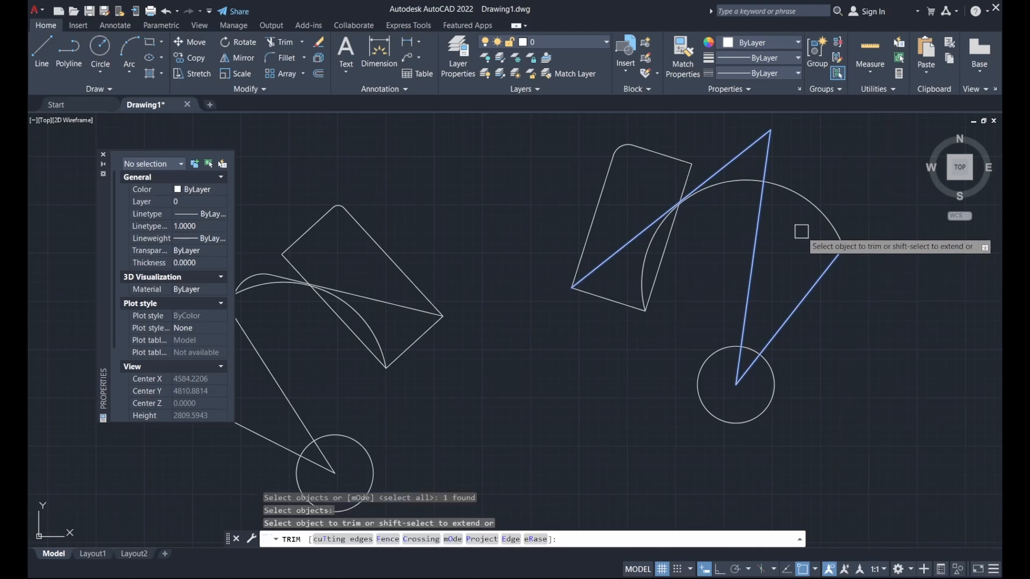
left_click(812, 203)
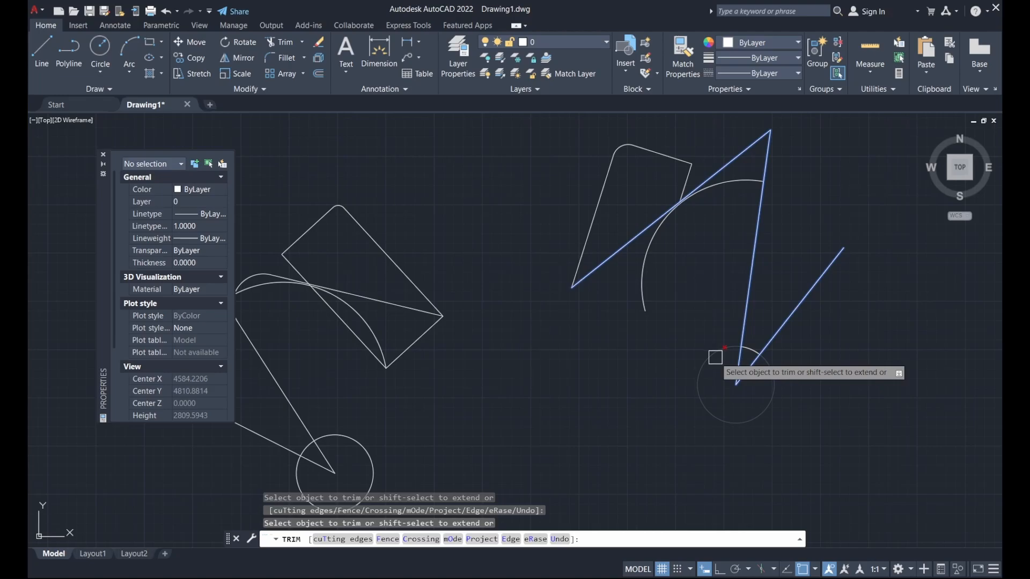
left_click(716, 357)
key("Return")
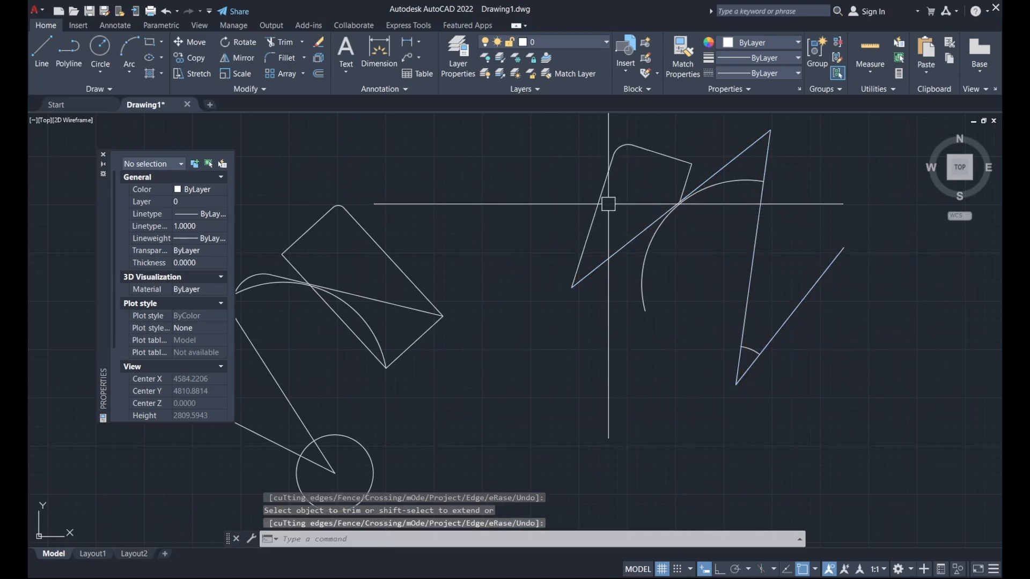
- With all objects as cutting edges, trim the left figure's arc back to the polyline's rounded corner
scroll(616, 204, "down", 2)
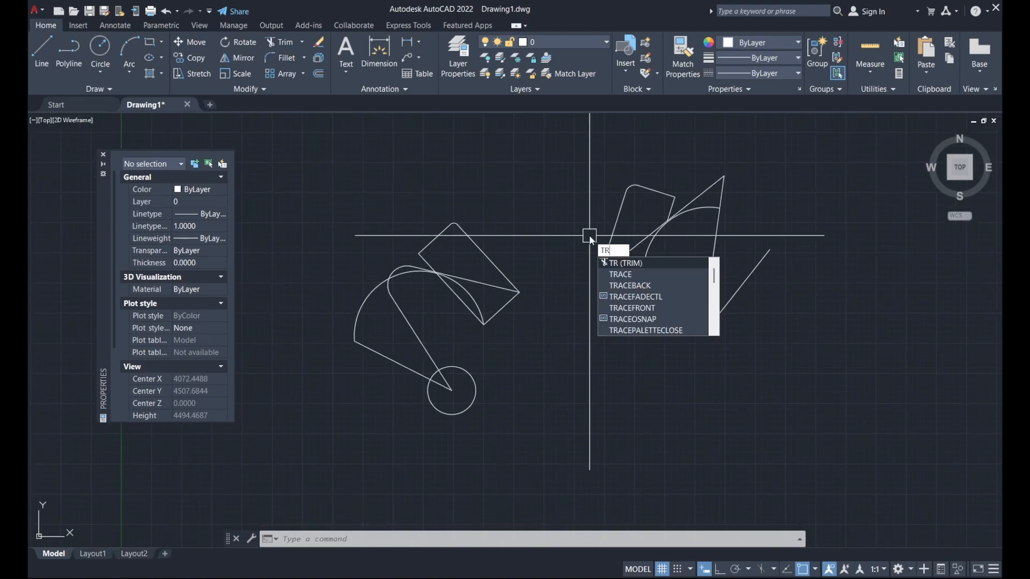
key("Return")
key("Return")
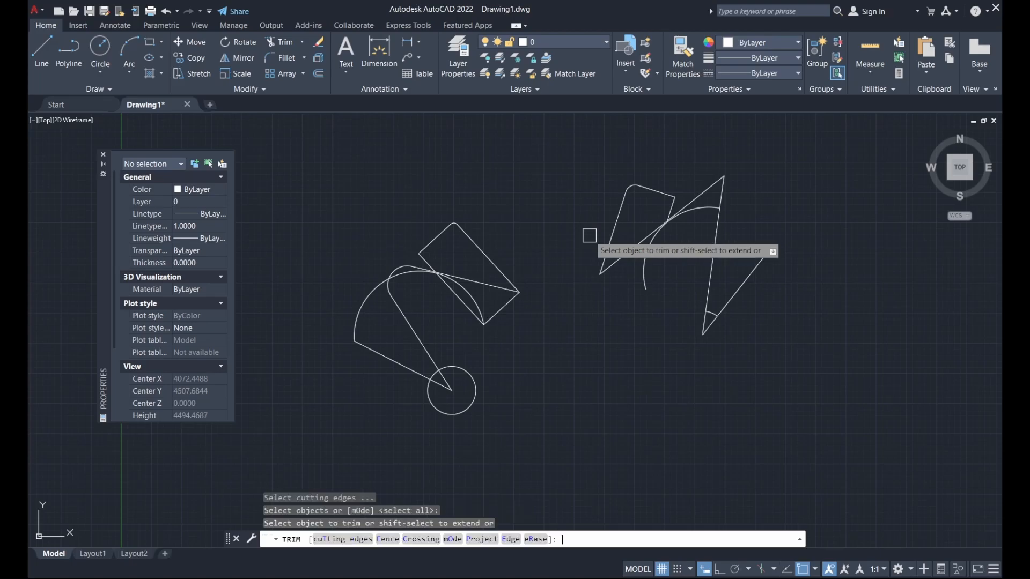
scroll(442, 271, "up", 2)
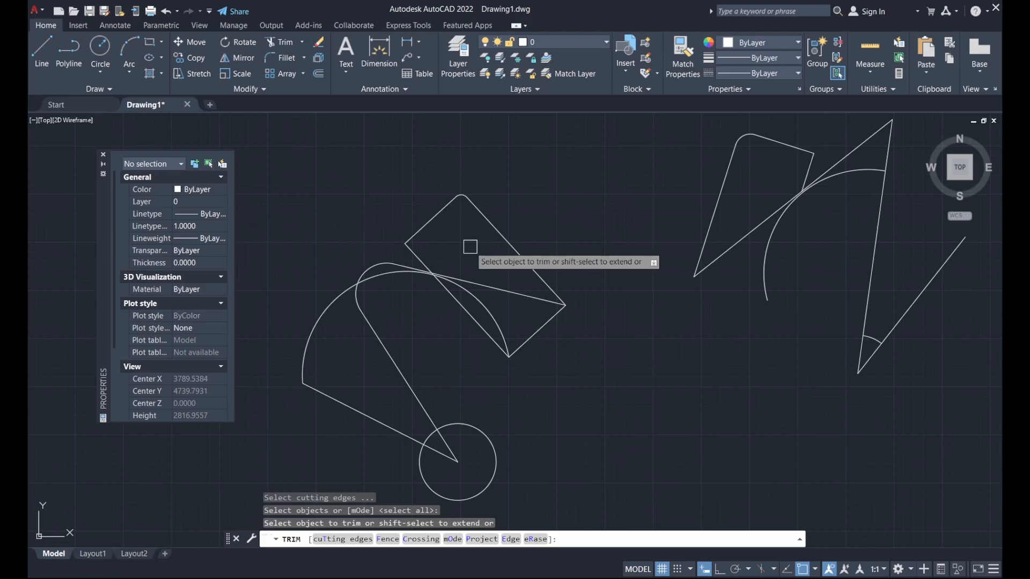
left_click(474, 298)
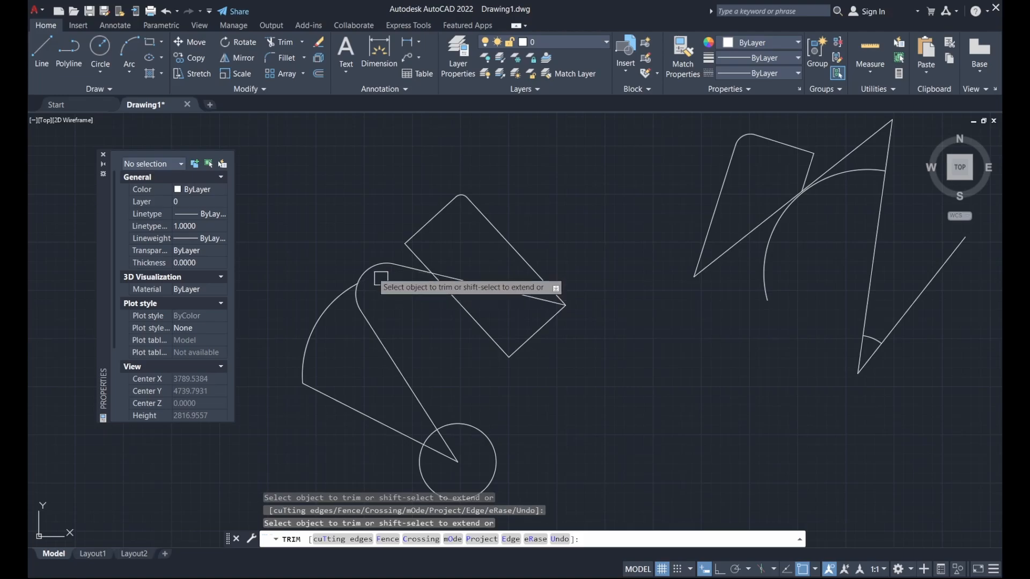
scroll(338, 245, "up", 2)
middle_click_drag(338, 246, 391, 160)
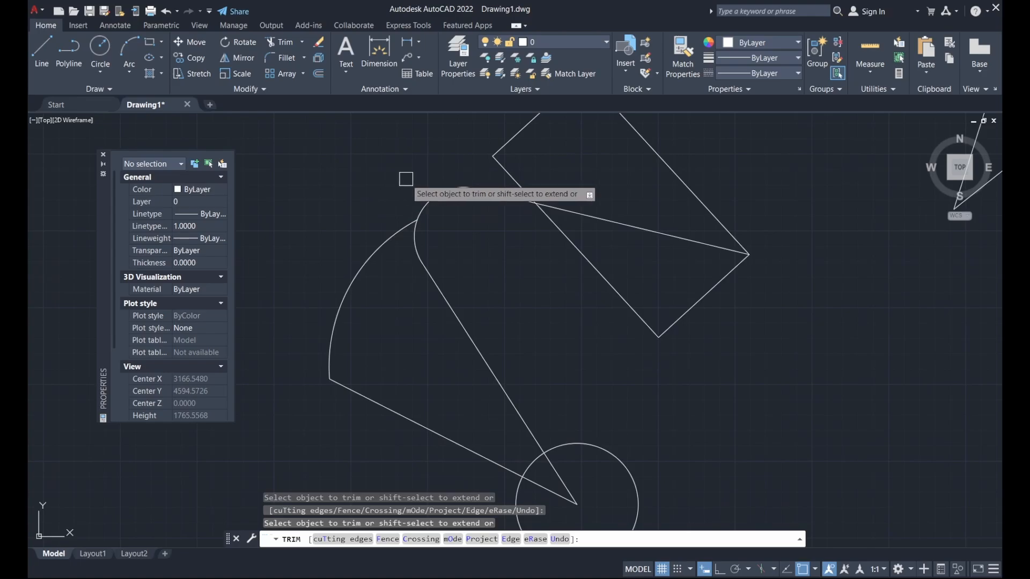
- Trim away the short piece of the left figure's circle between the two converging polyline segments
scroll(413, 322, "down", 4)
scroll(501, 410, "up", 6)
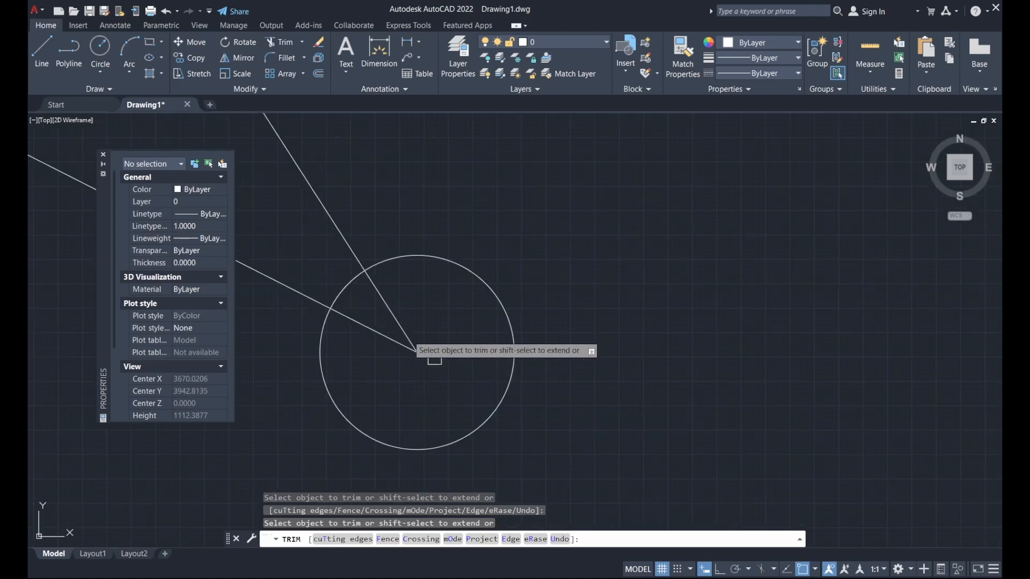
left_click(349, 285)
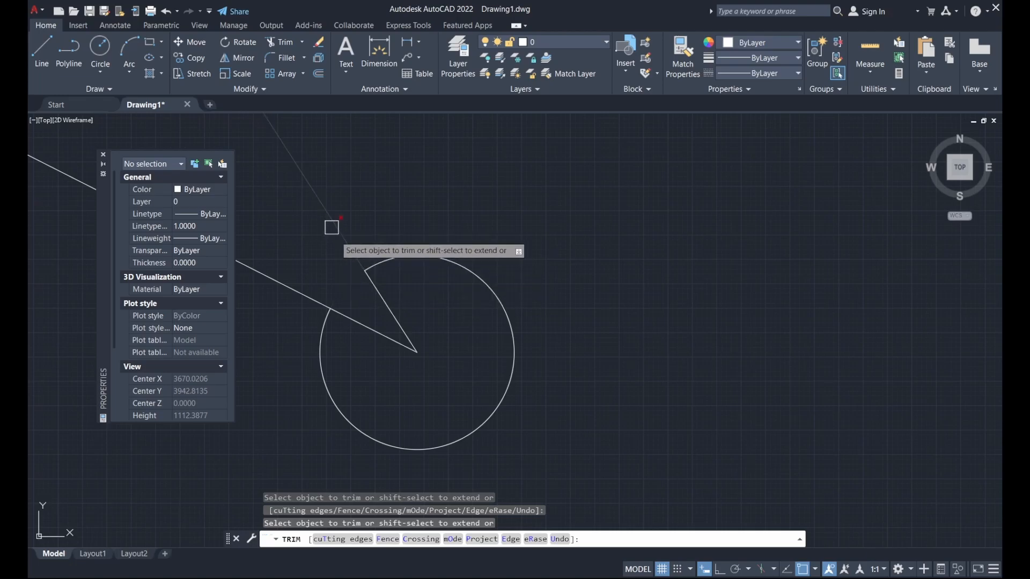
scroll(482, 316, "down", 6)
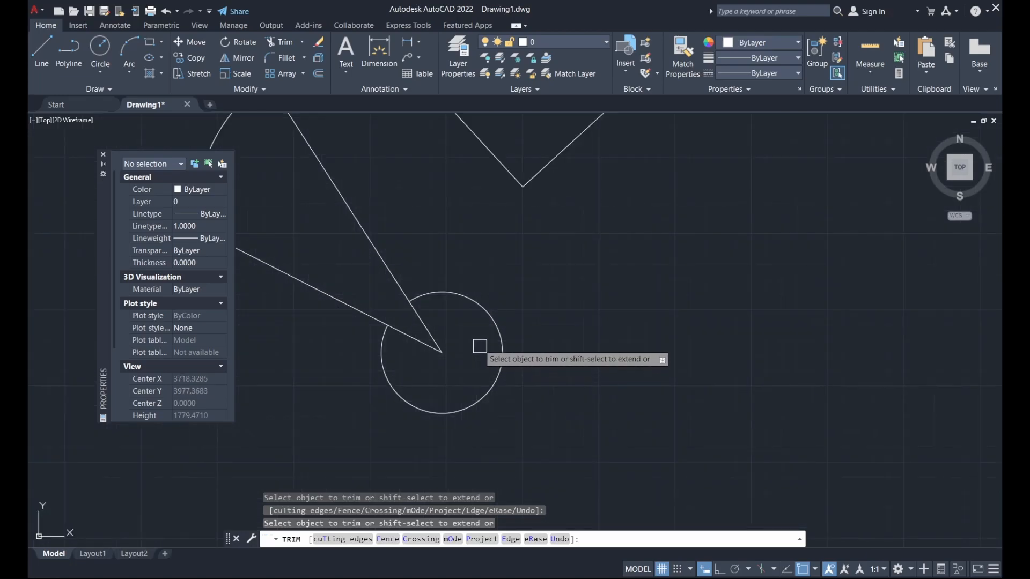
middle_click_drag(556, 244, 483, 269)
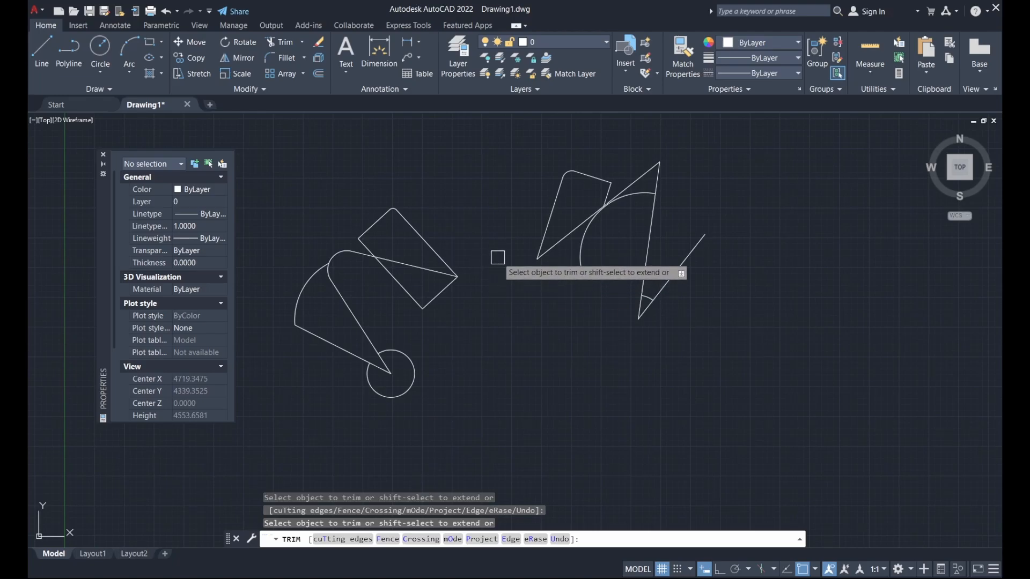
key("Escape")
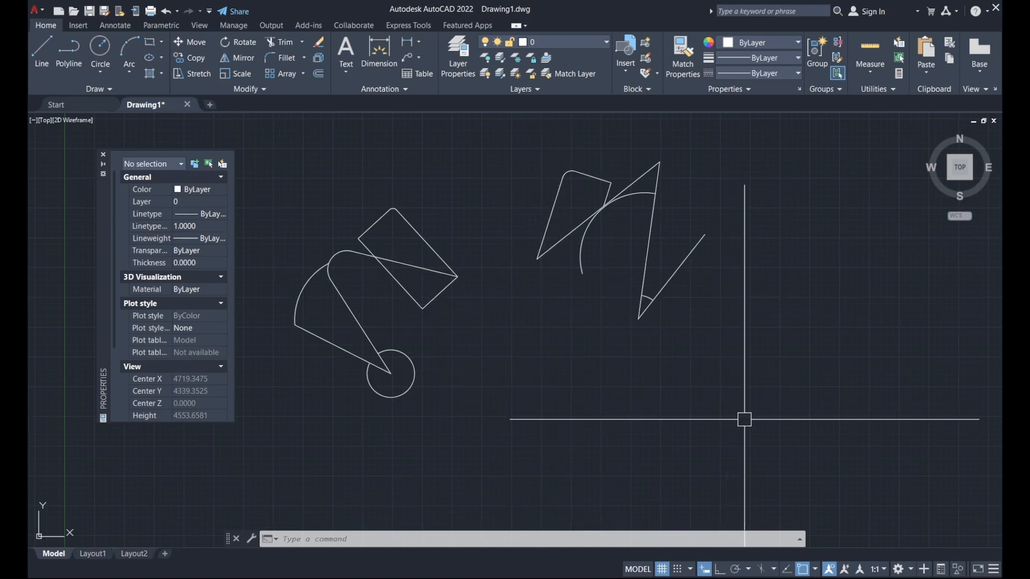
- Erase all objects of both figures from the drawing
left_click(766, 427)
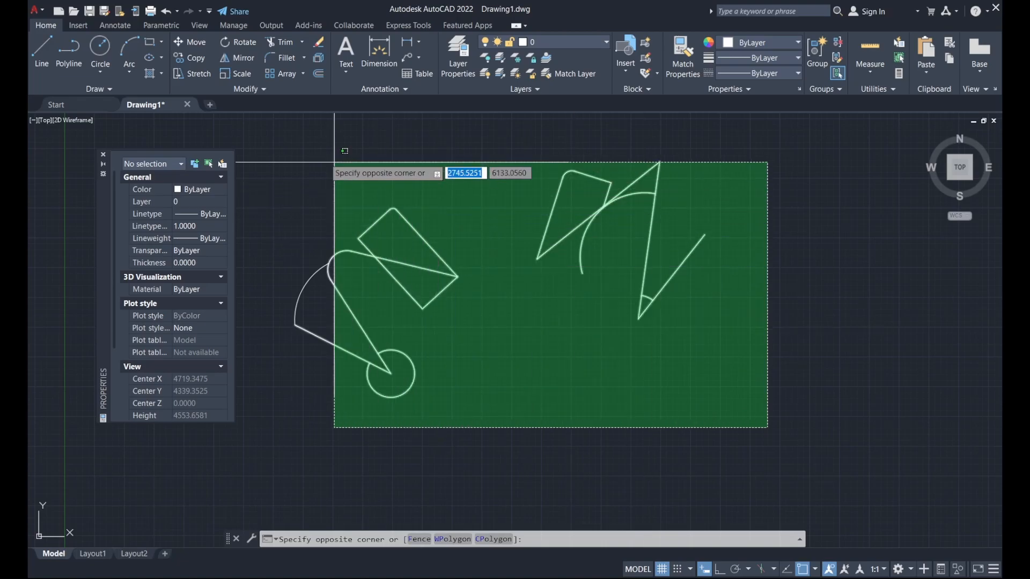
left_click(289, 146)
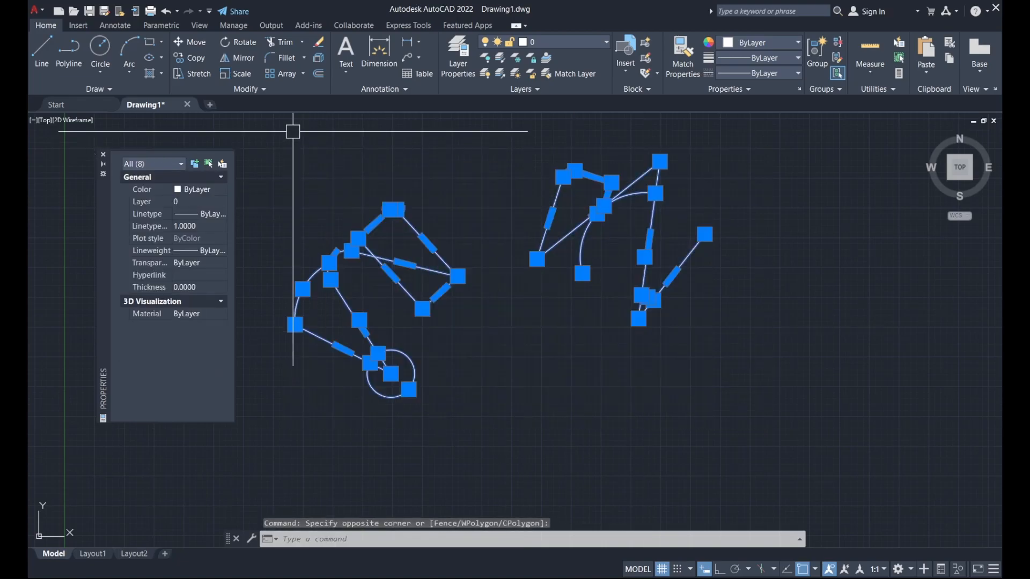
key("Delete")
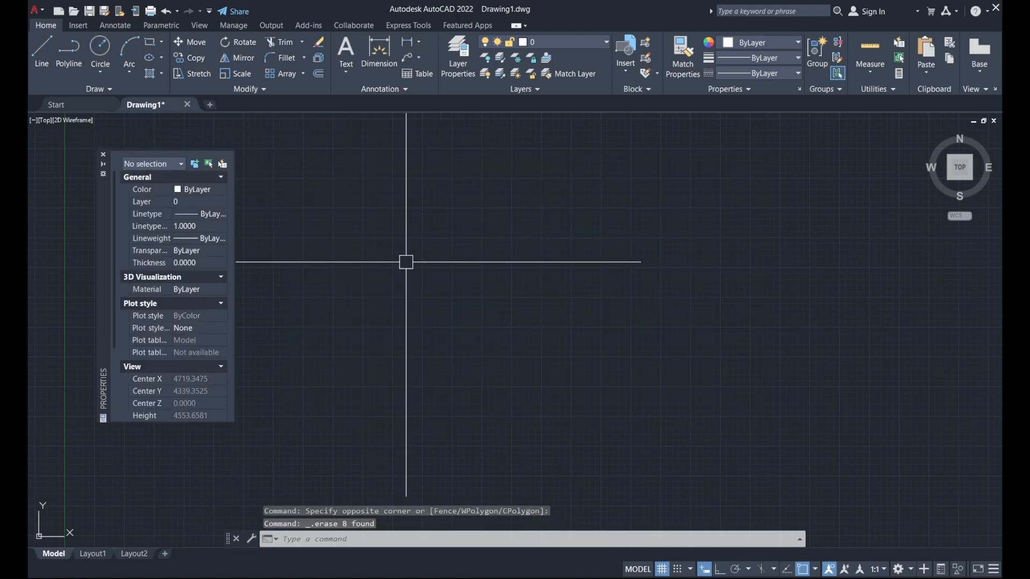
- Draw a rectangle 500 wide and 1000 high in the middle of the empty drawing area
type("rec")
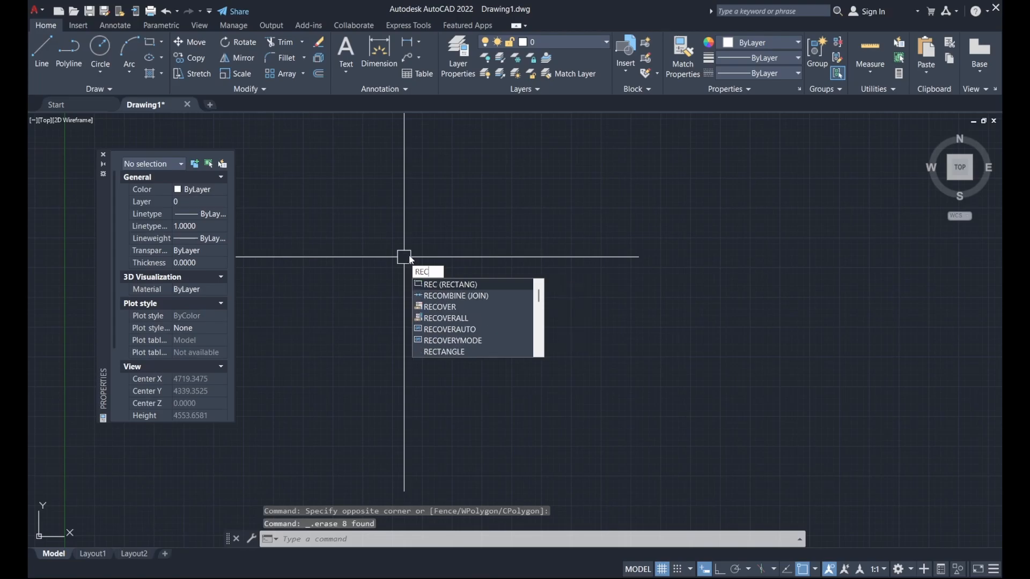
key("Return")
left_click(463, 333)
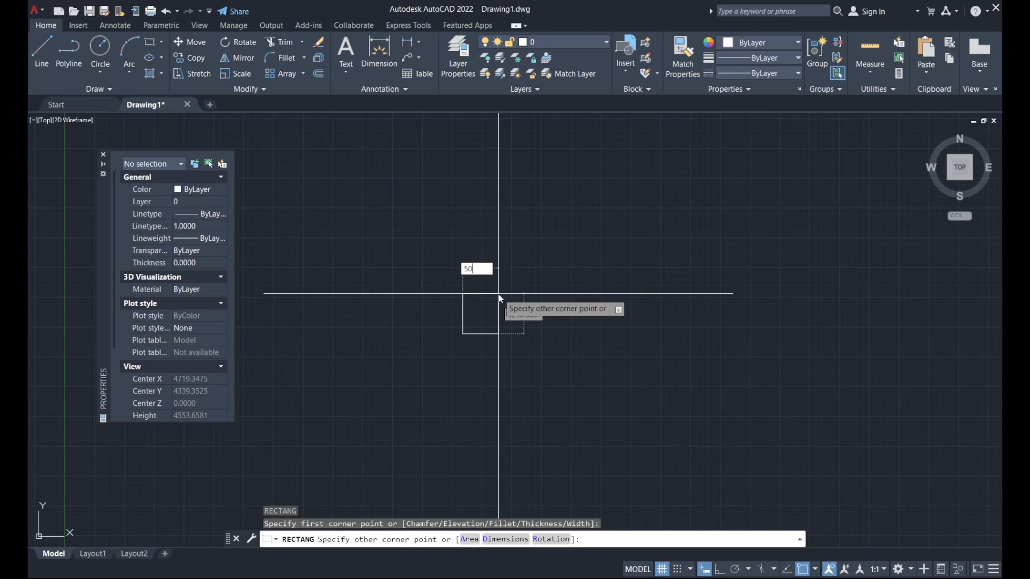
key("Tab")
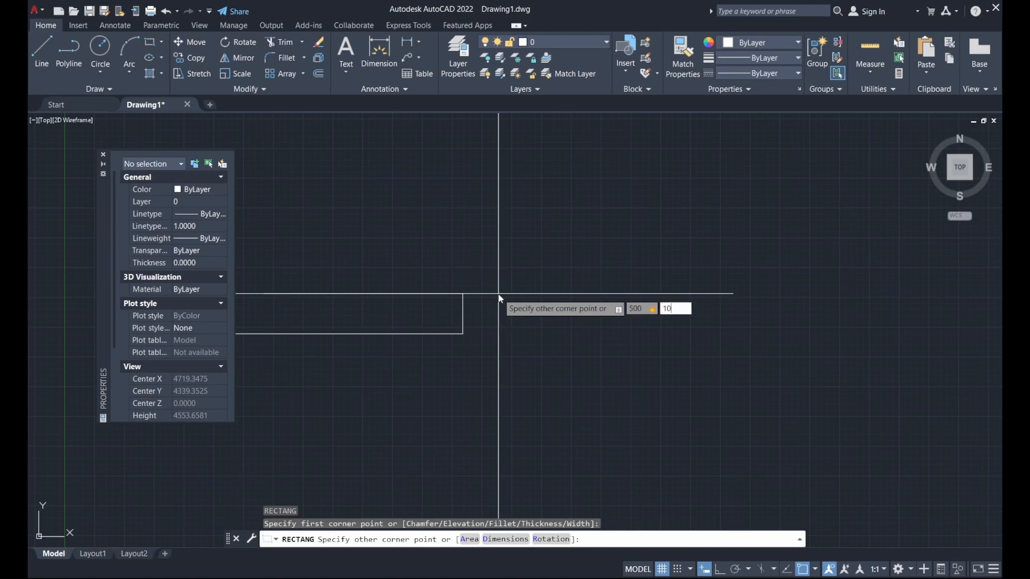
key("Return")
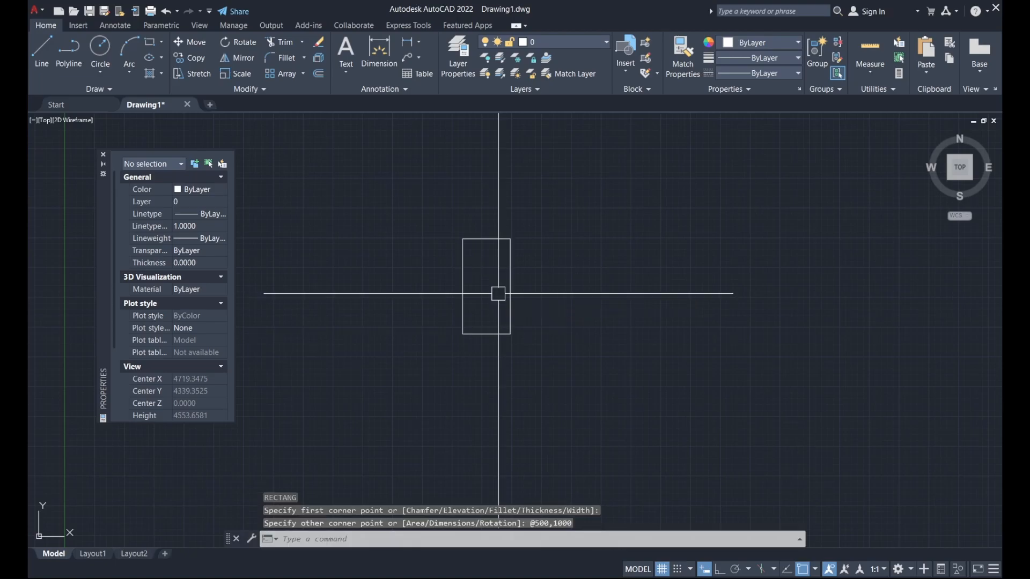
scroll(534, 266, "up", 2)
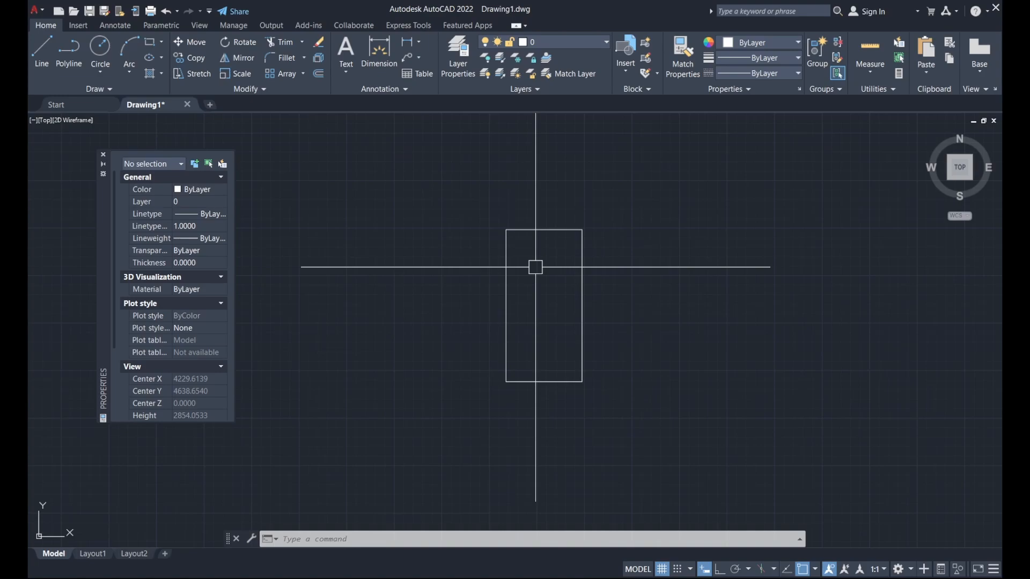
- Fillet the rectangle's upper-left corner with a radius of 20
key("Return")
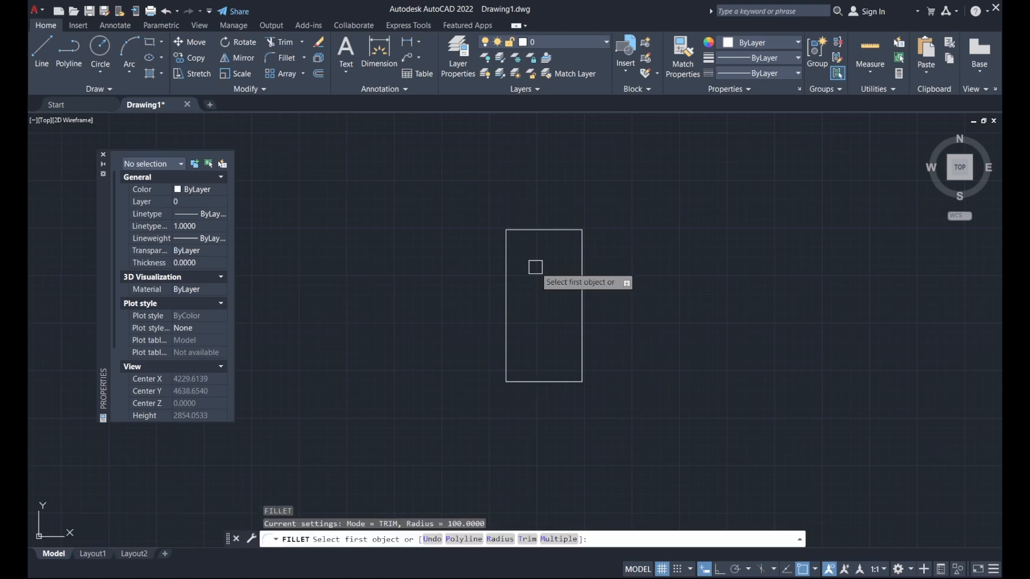
key("Down")
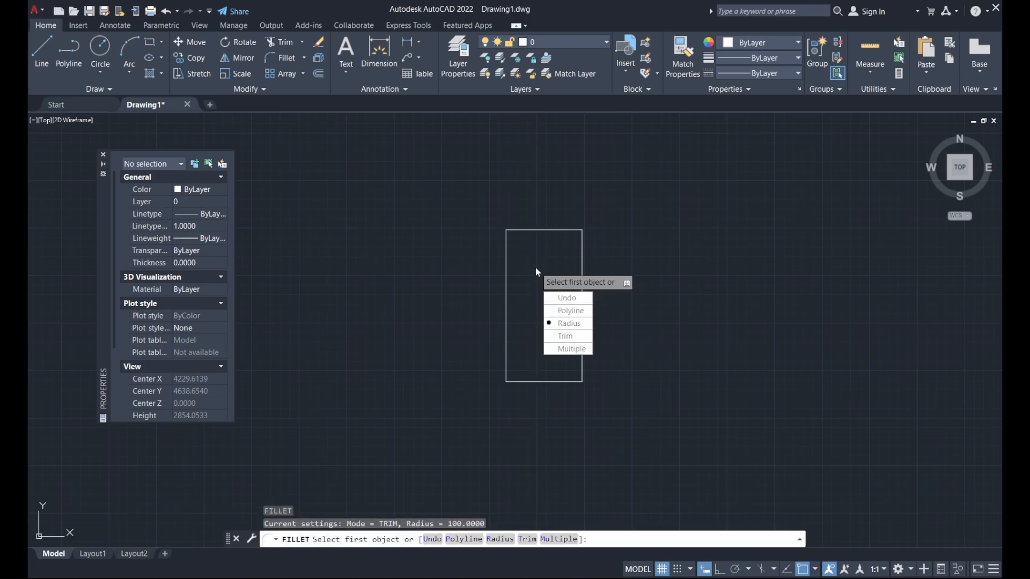
key("Return")
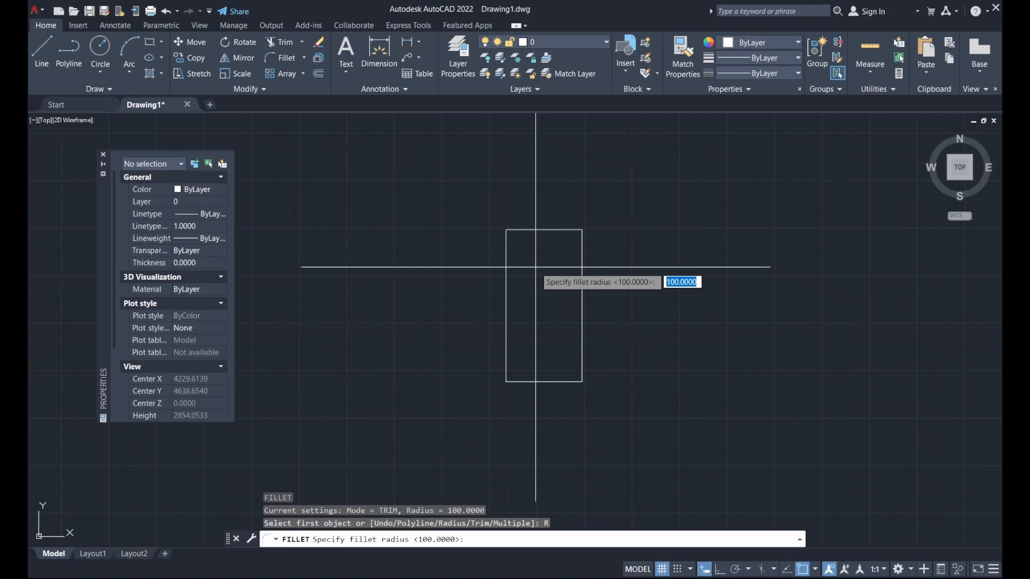
type("20")
key("Return")
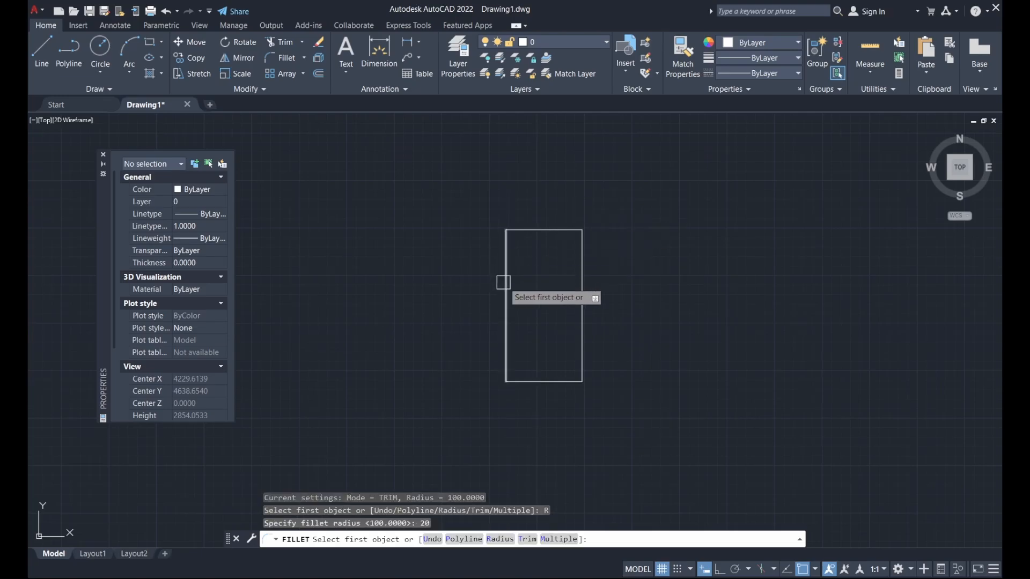
left_click(503, 282)
left_click(547, 229)
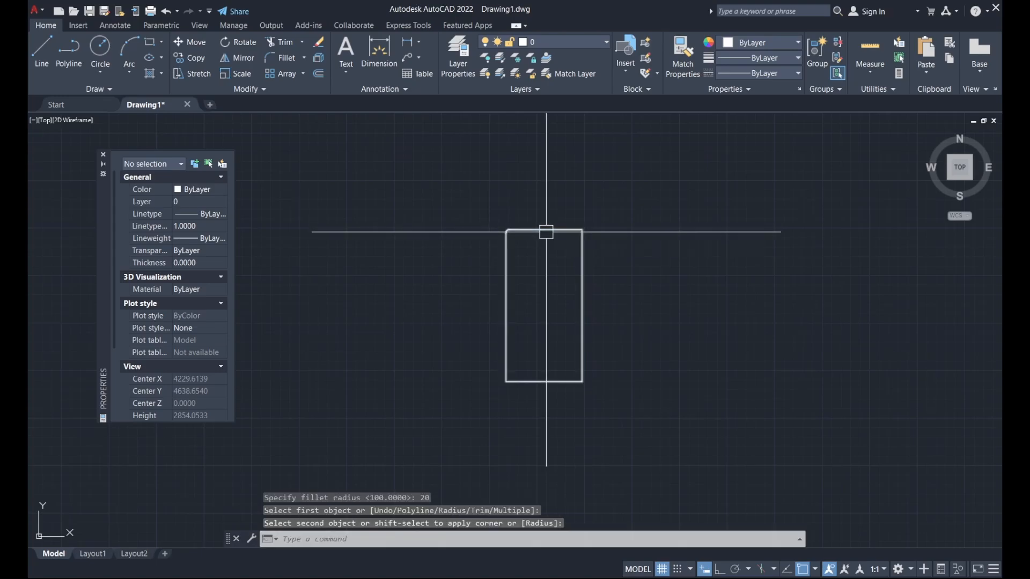
- Fillet the rectangle's upper-left corner again with the radius set to 100
scroll(526, 250, "up", 4)
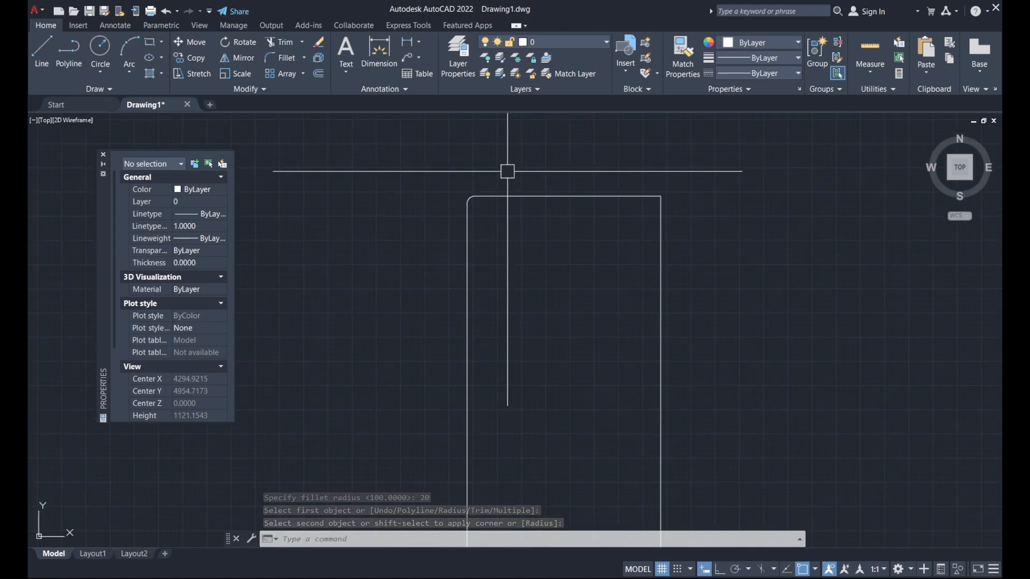
key("Return")
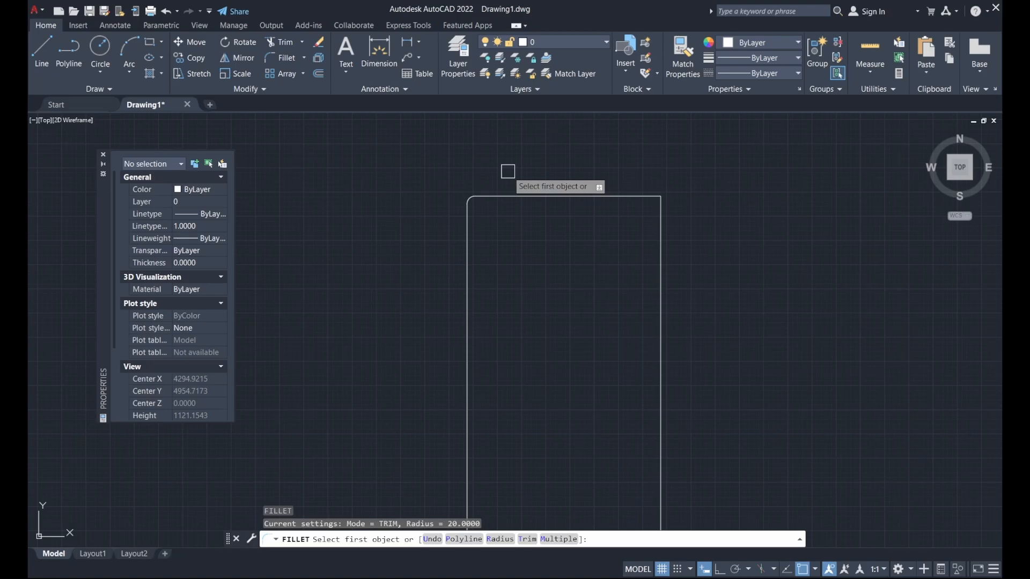
key("Down")
key("Down")
key("Down")
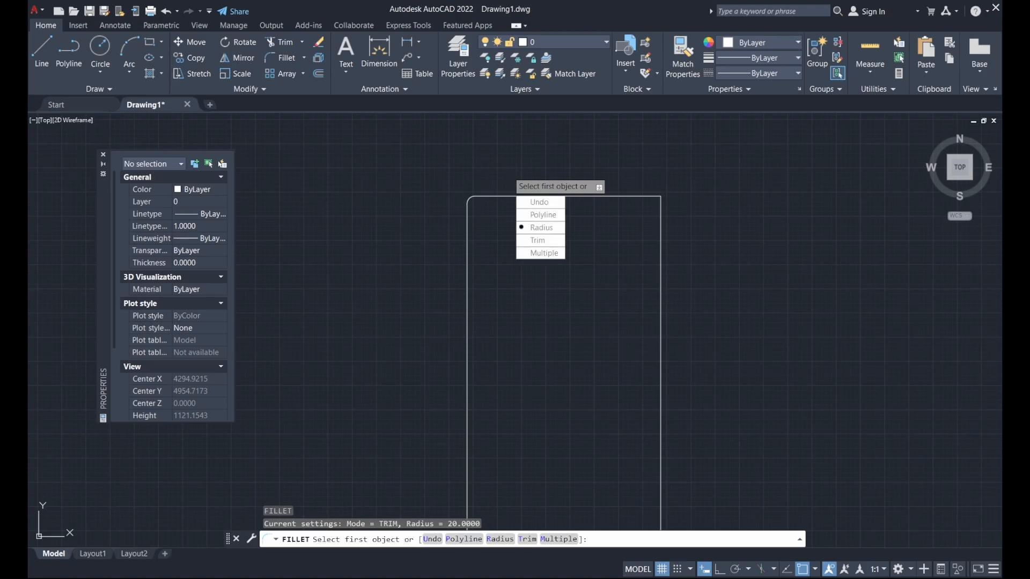
key("Return")
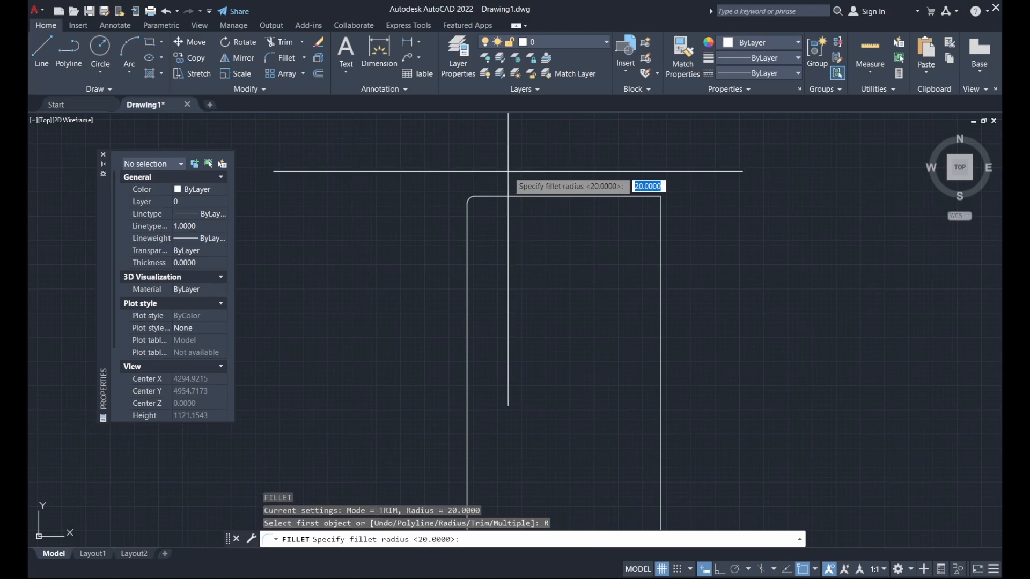
key("Return")
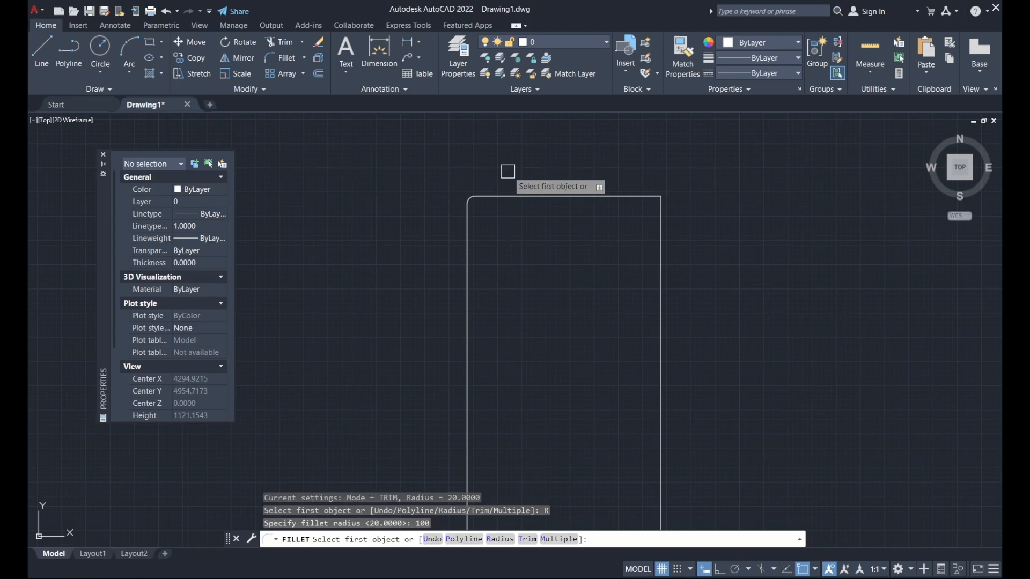
left_click(461, 267)
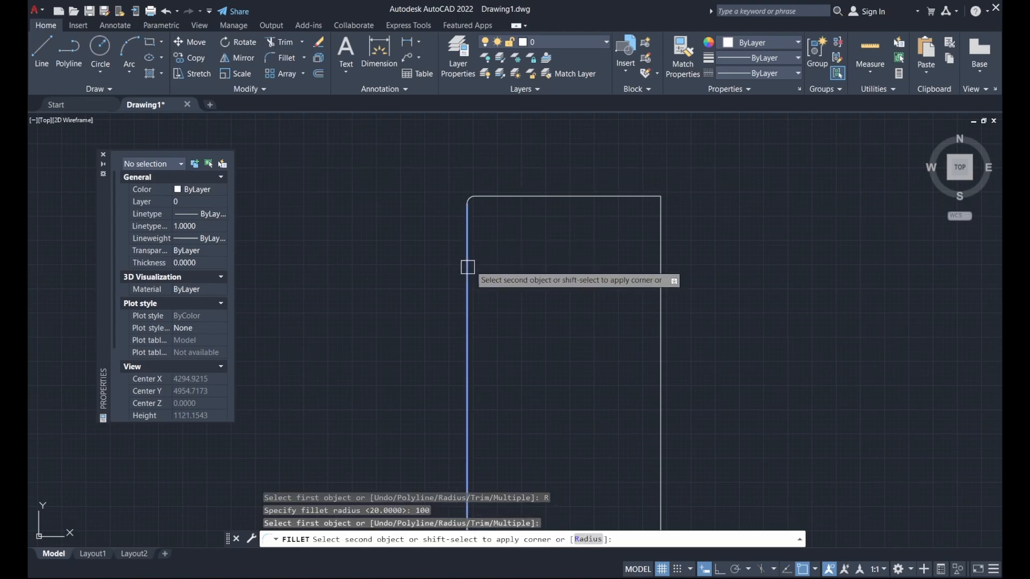
left_click(539, 198)
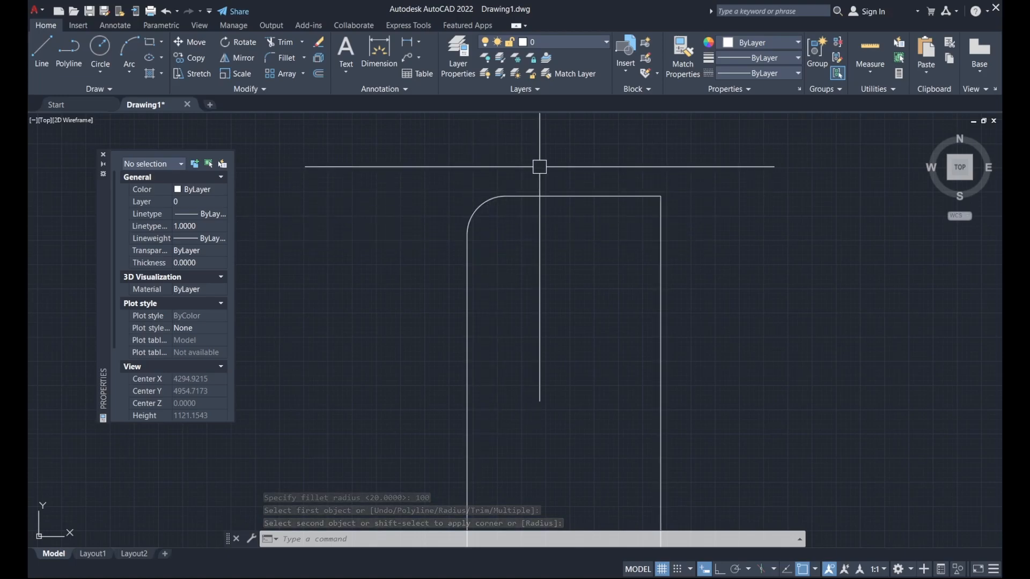
- Fillet the rectangle's lower-right corner with the same radius of 100
scroll(537, 167, "down", 2)
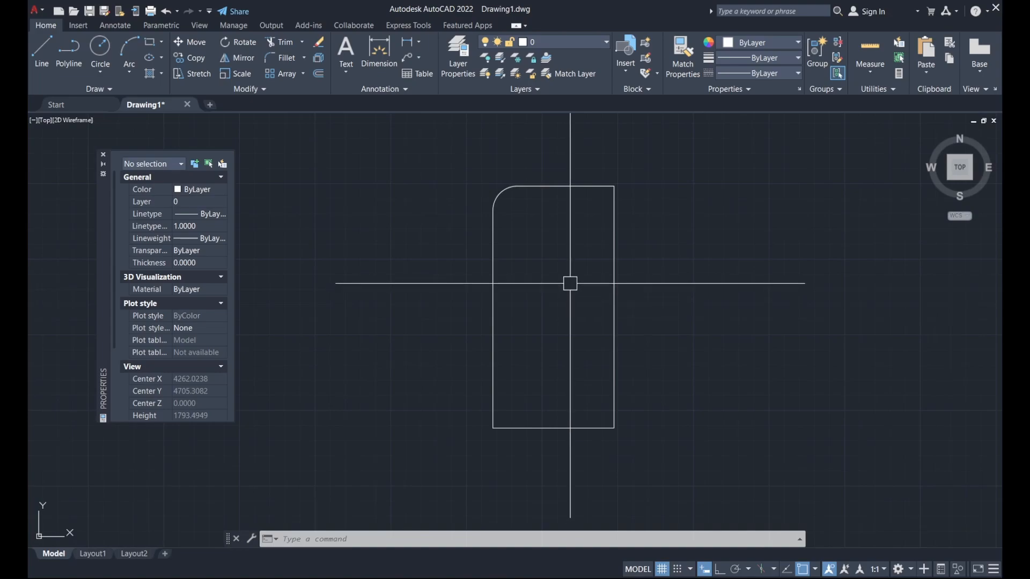
type("f")
key("Return")
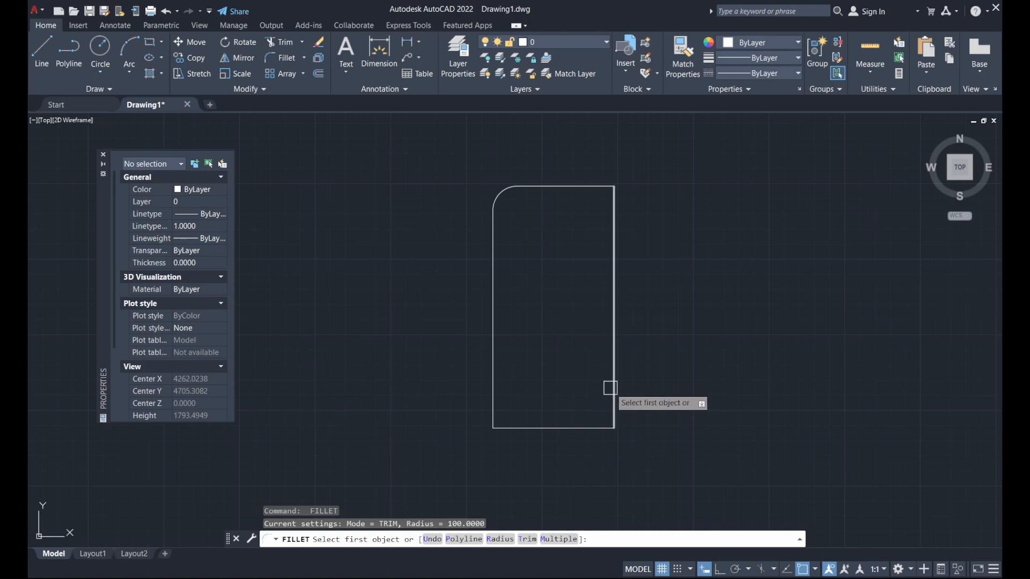
left_click(612, 361)
left_click(552, 428)
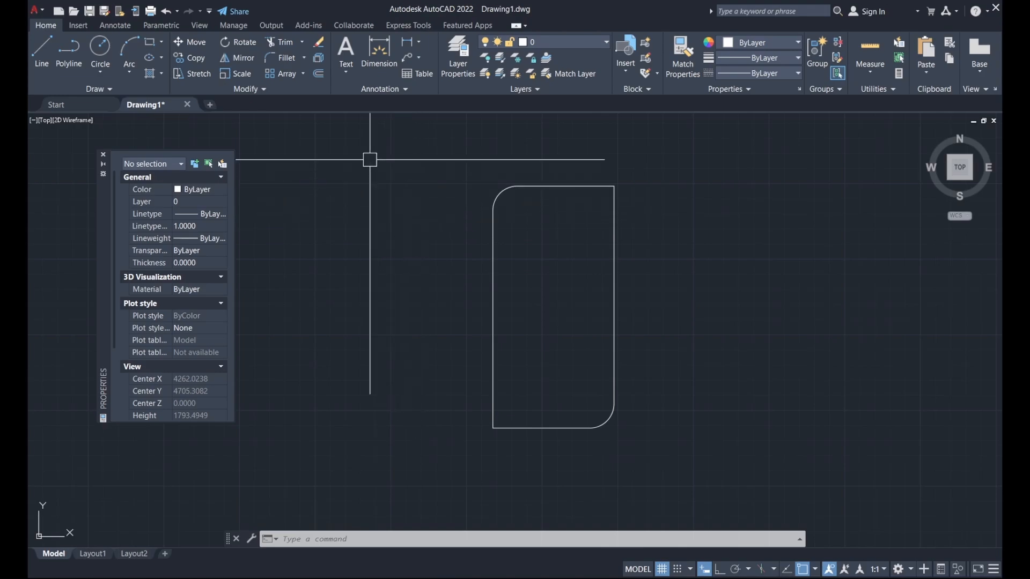
- Offset the filleted rectangle outward by a distance of 50
left_click(318, 79)
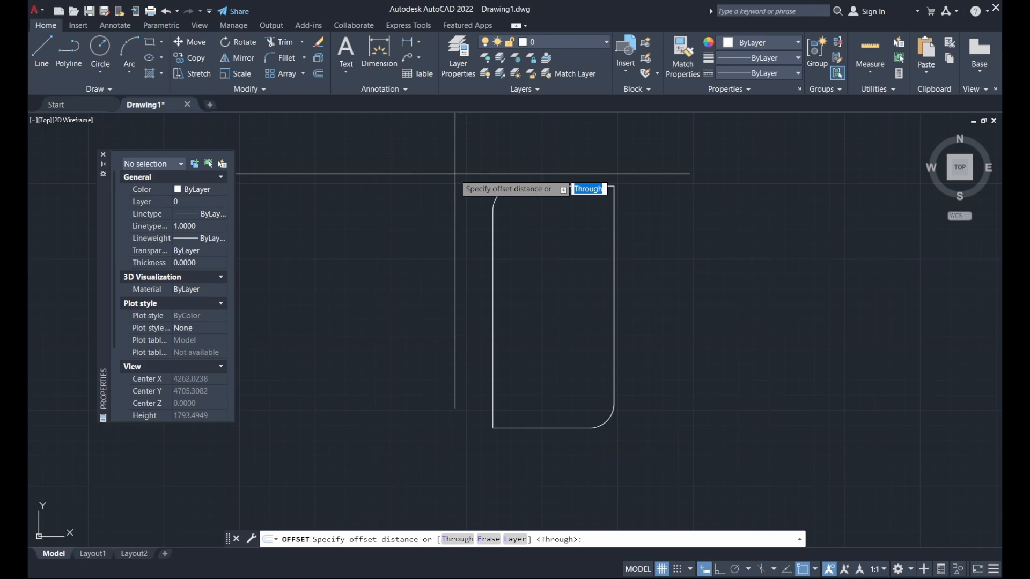
type("50")
key("Return")
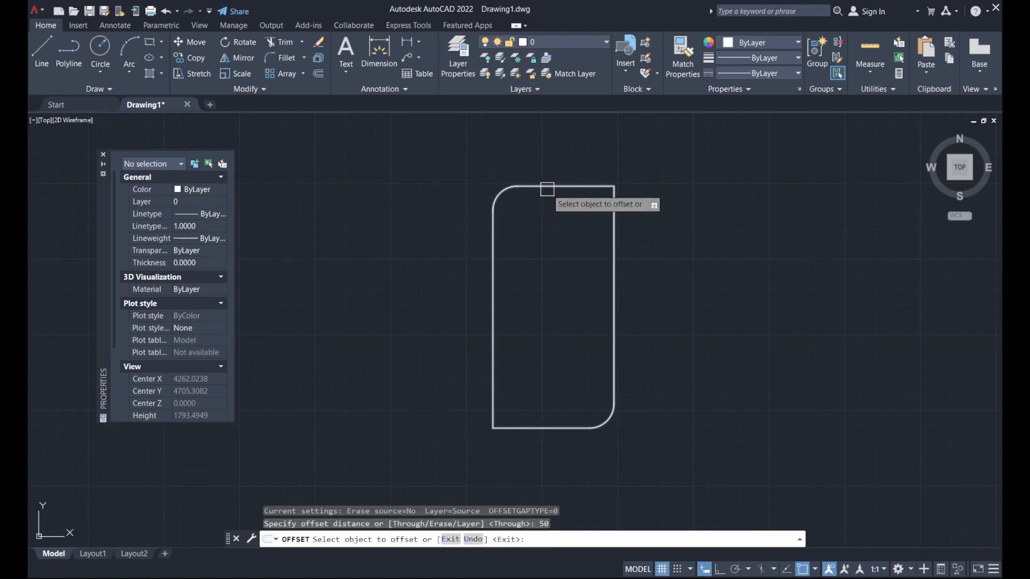
left_click(546, 189)
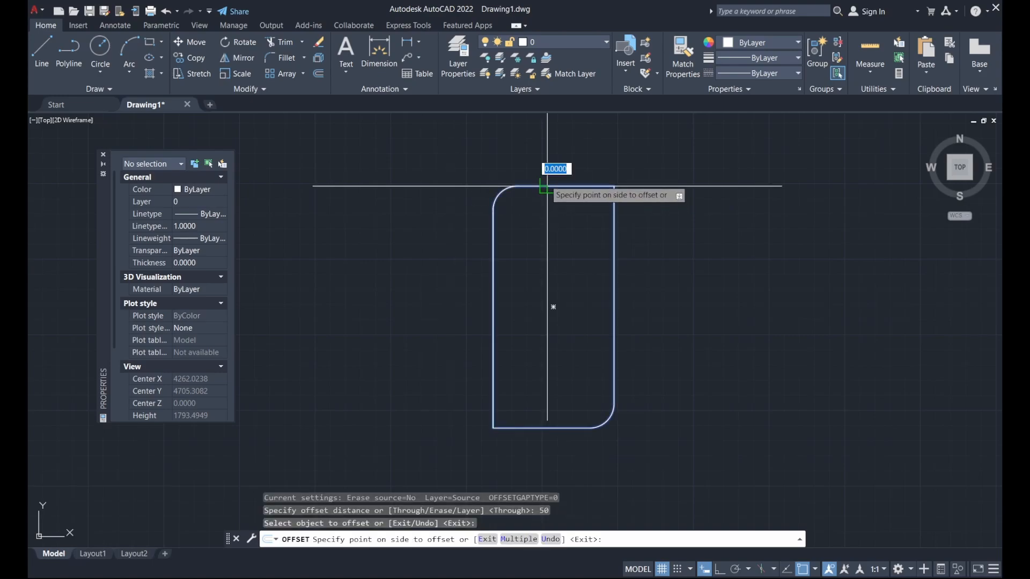
left_click(540, 144)
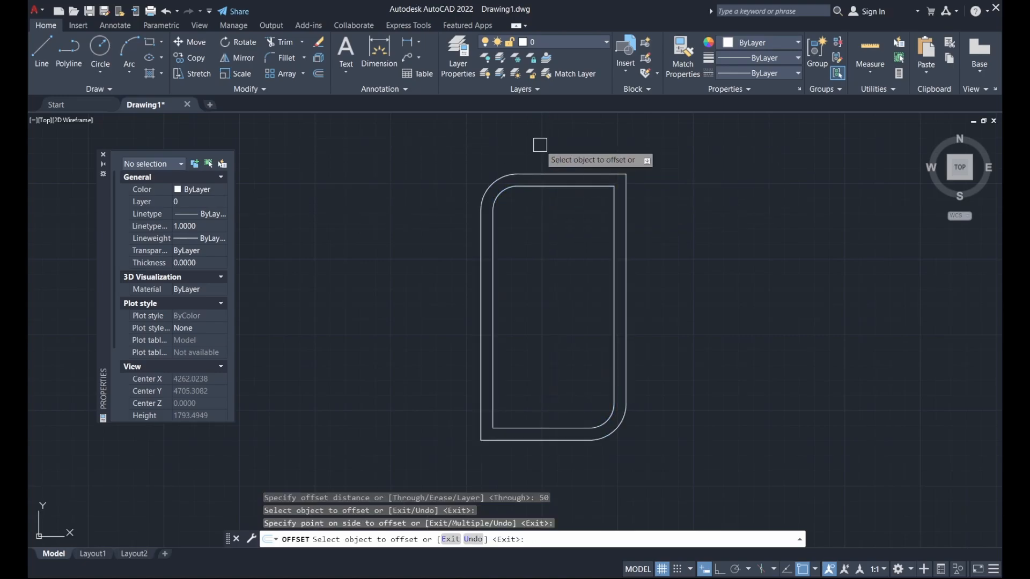
key("Escape")
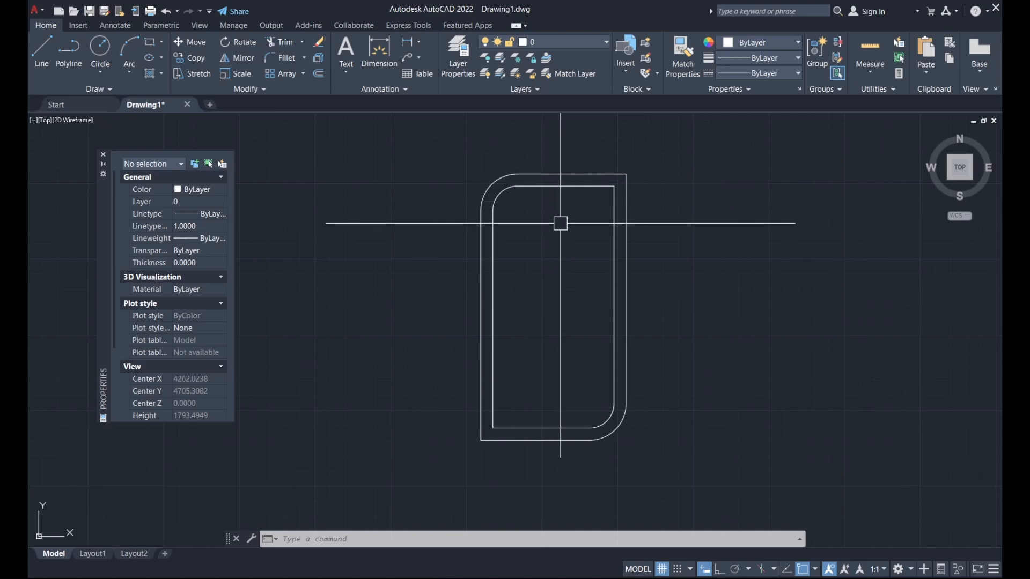
- Offset the original filleted rectangle inward by the same distance of 50
key("Return")
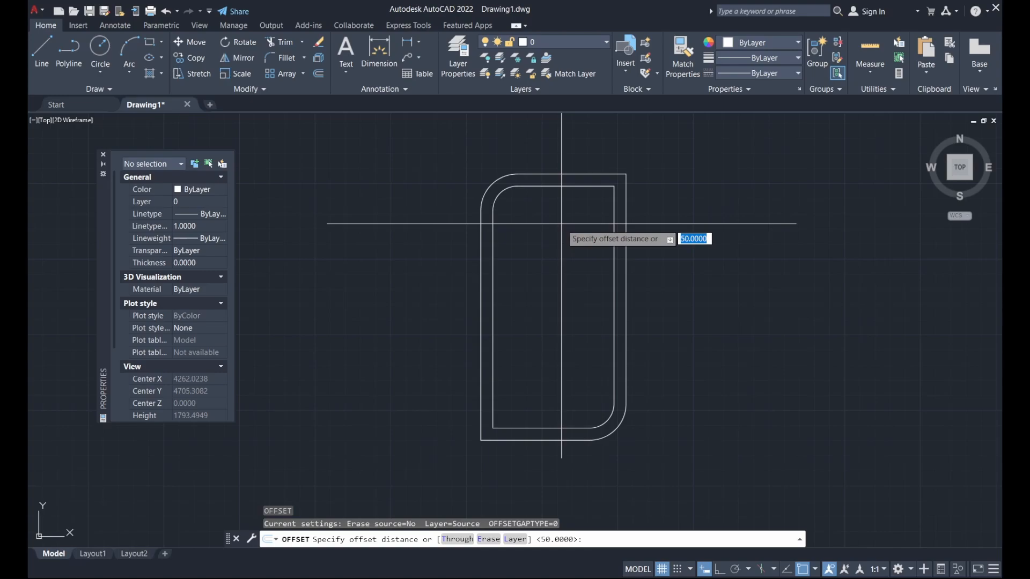
key("Return")
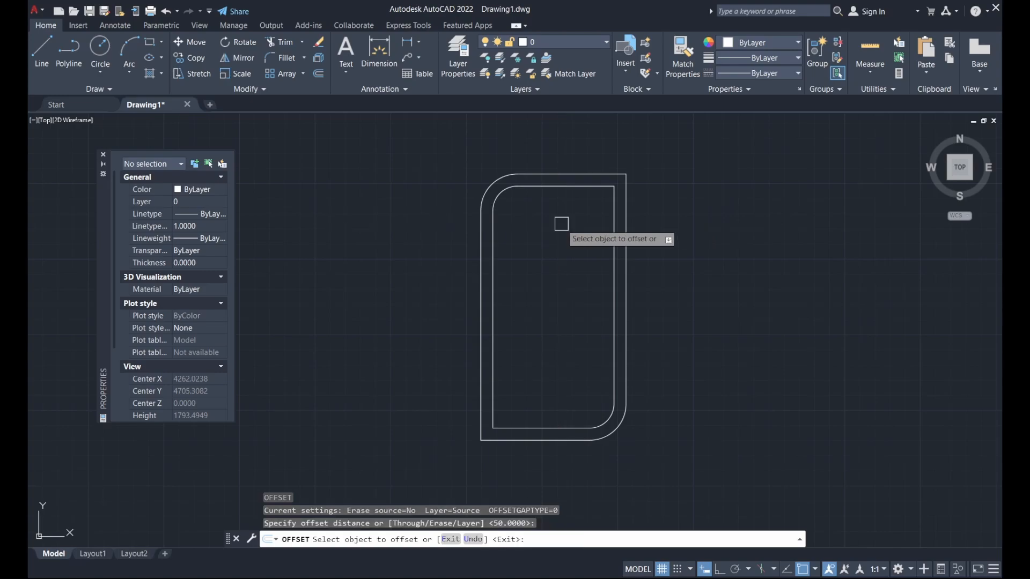
left_click(550, 189)
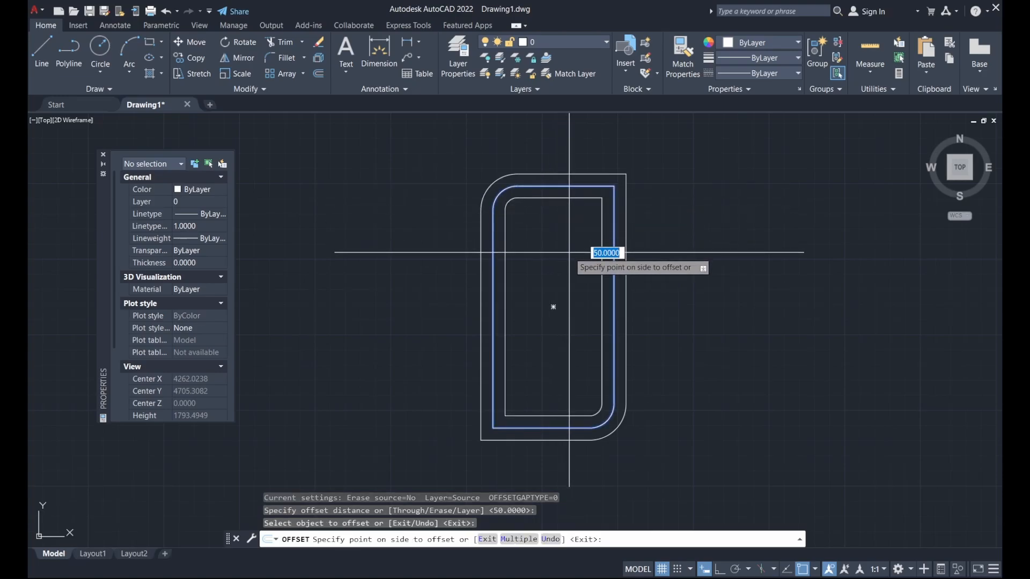
left_click(569, 252)
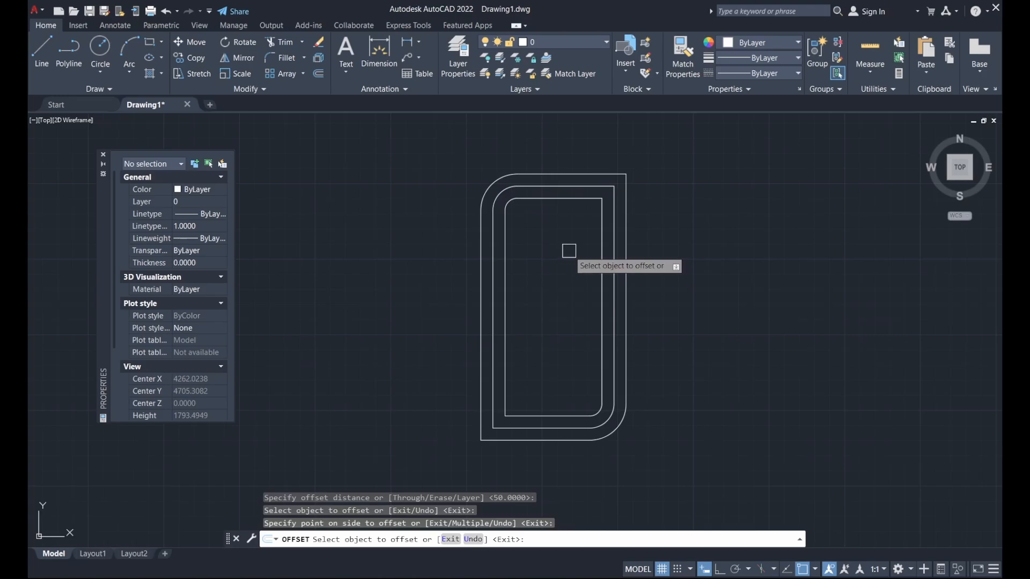
key("Escape")
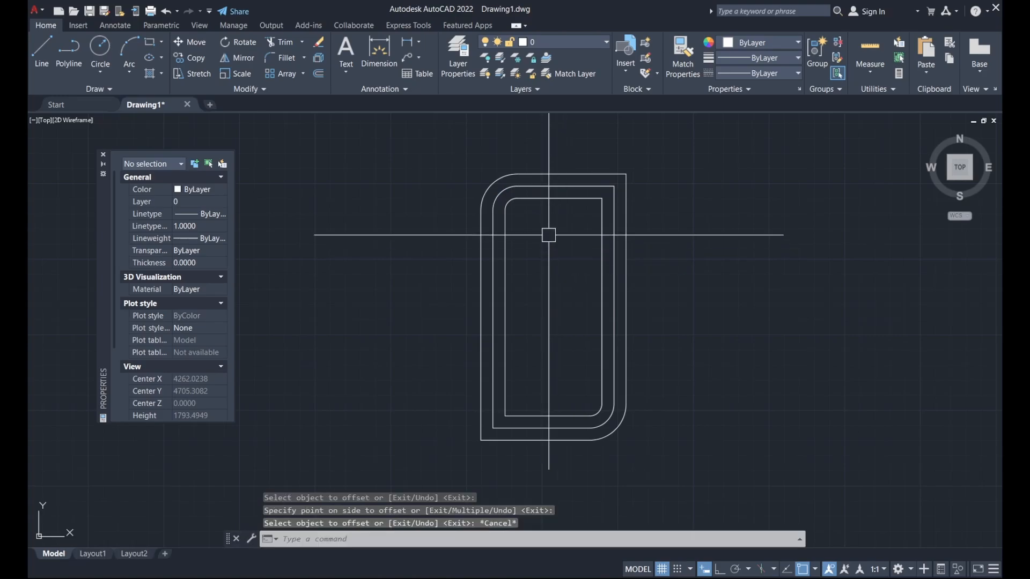
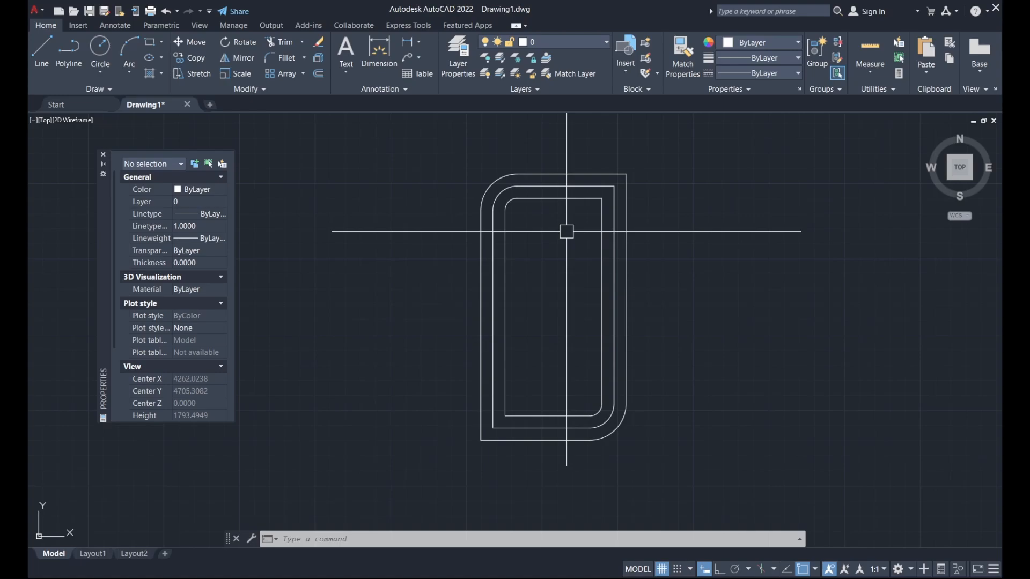
- Draw a diagonal line from the outermost outline's lower-left corner to the innermost outline's upper-right corner
middle_click_drag(581, 251, 558, 264)
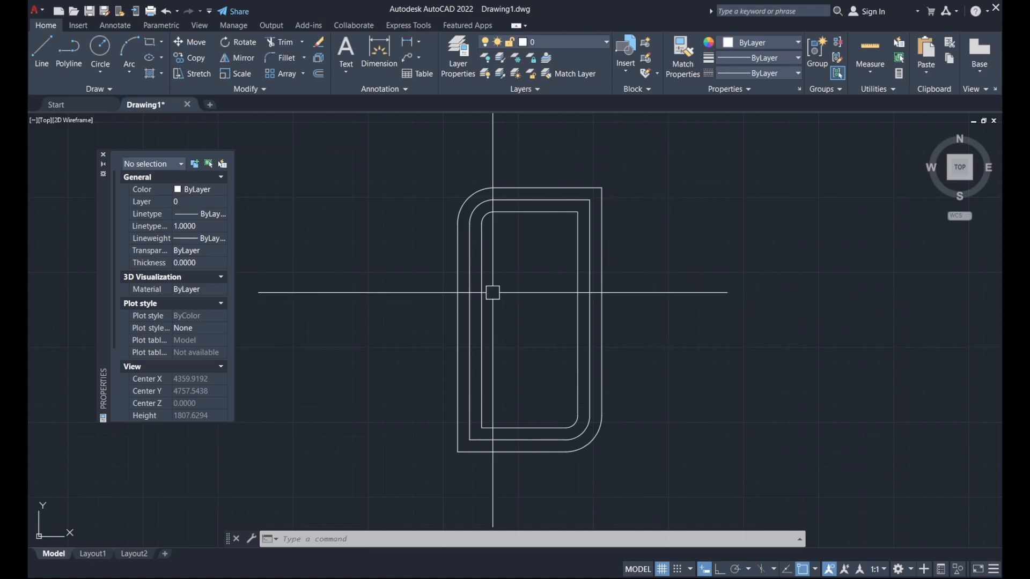
left_click(45, 49)
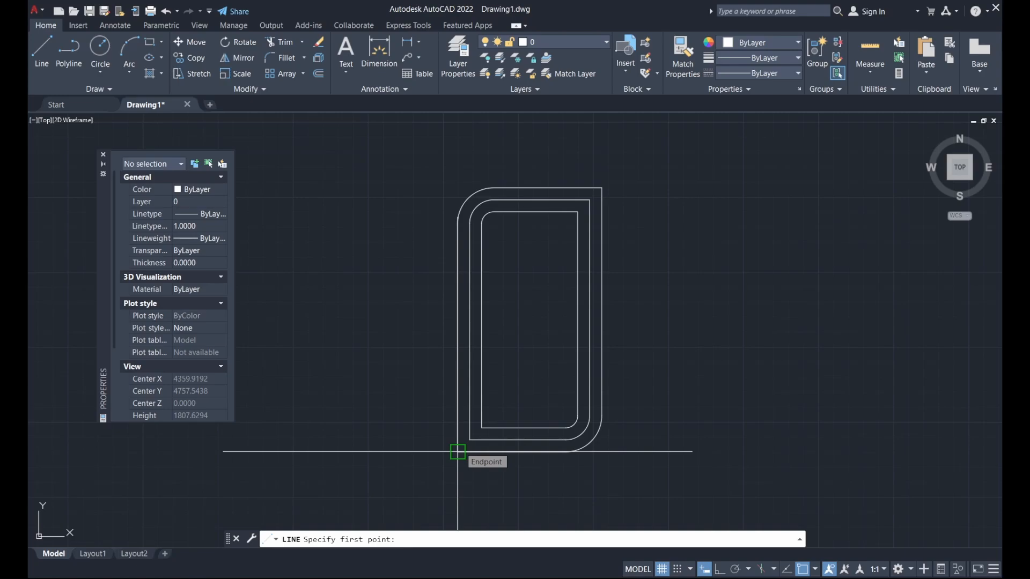
left_click(457, 452)
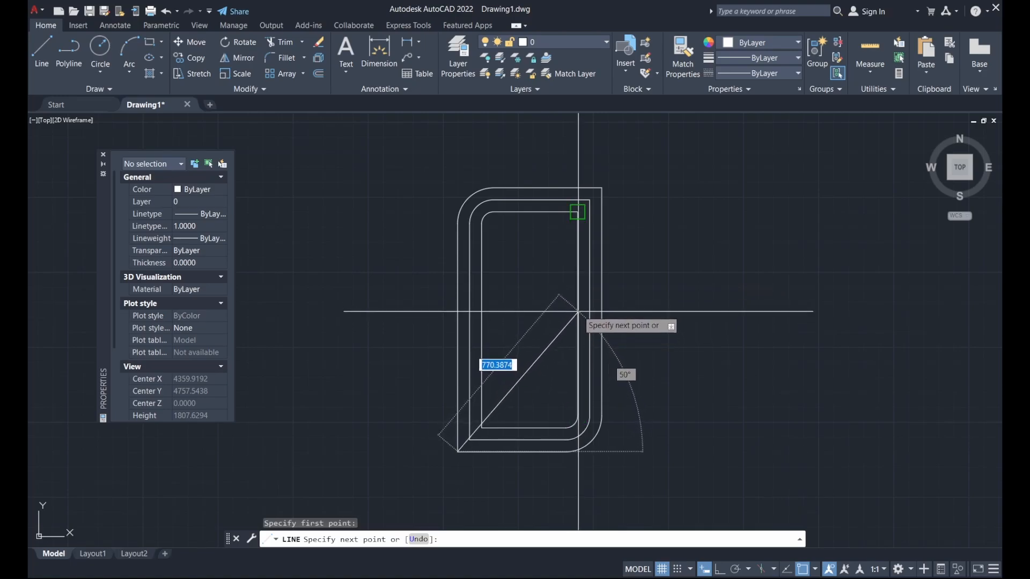
scroll(581, 318, "up", 2)
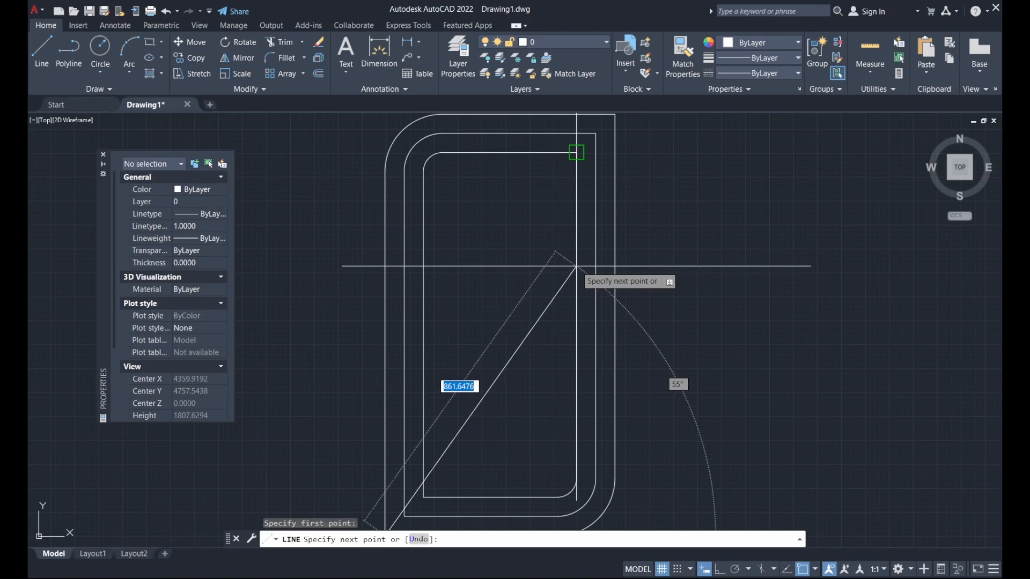
left_click(576, 153)
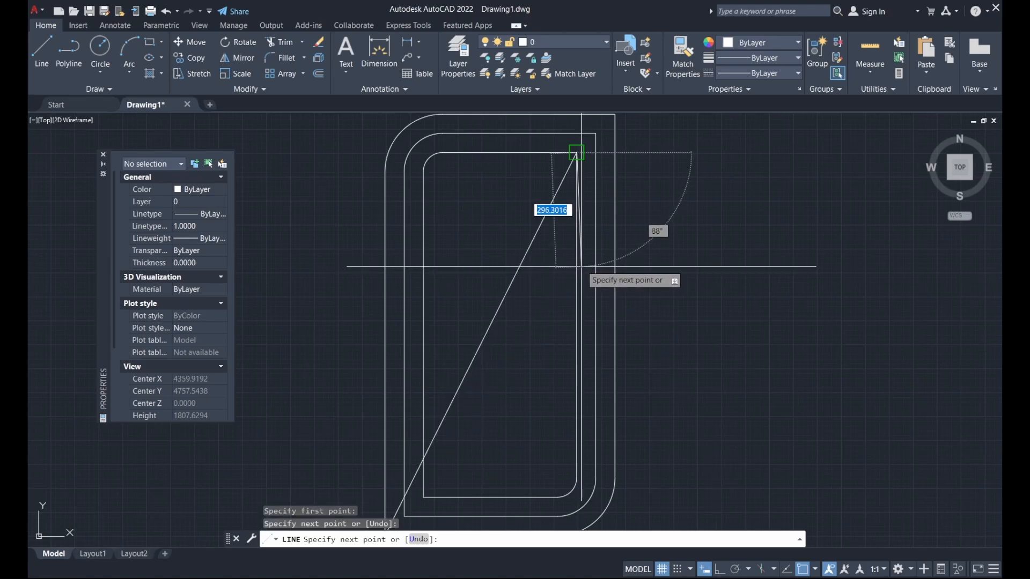
key("Escape")
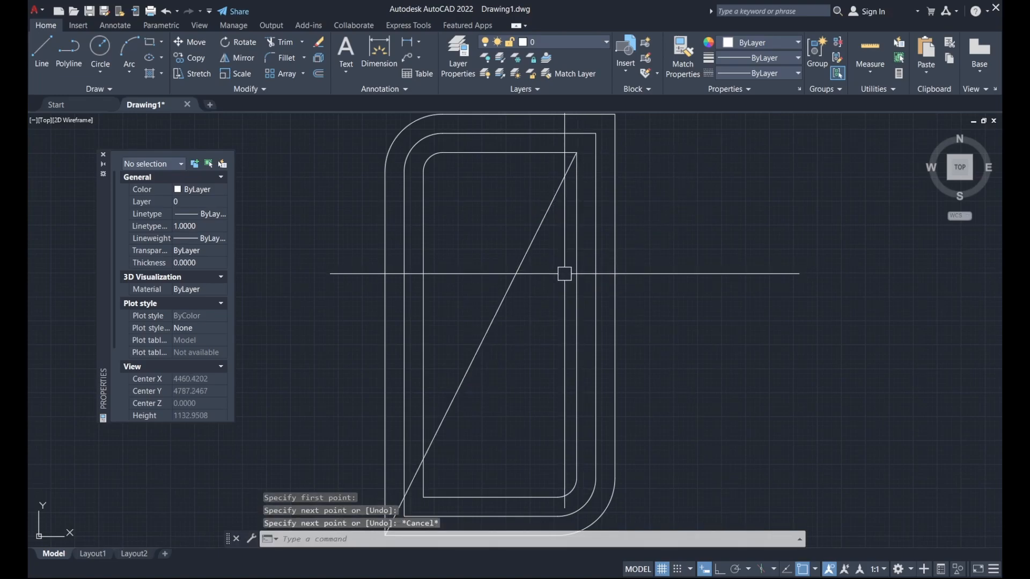
- Enable the Midpoint object snap in addition to Endpoint
scroll(566, 269, "down", 2)
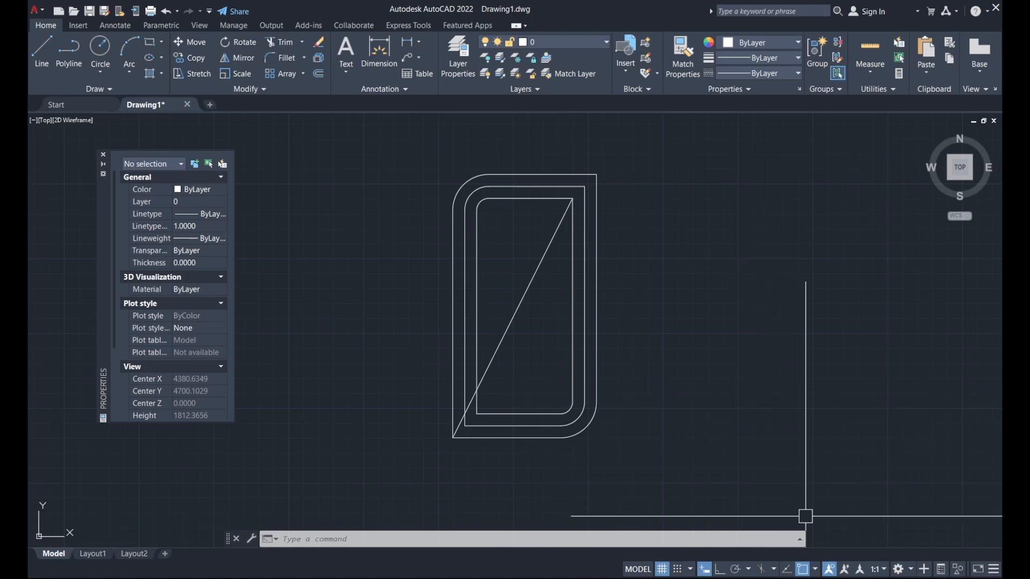
left_click(816, 569)
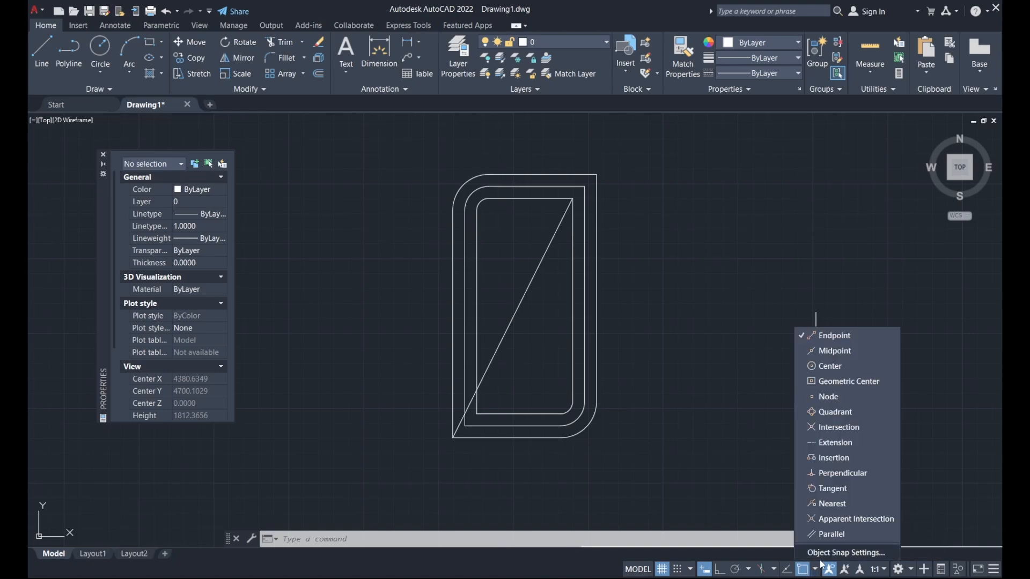
left_click(850, 352)
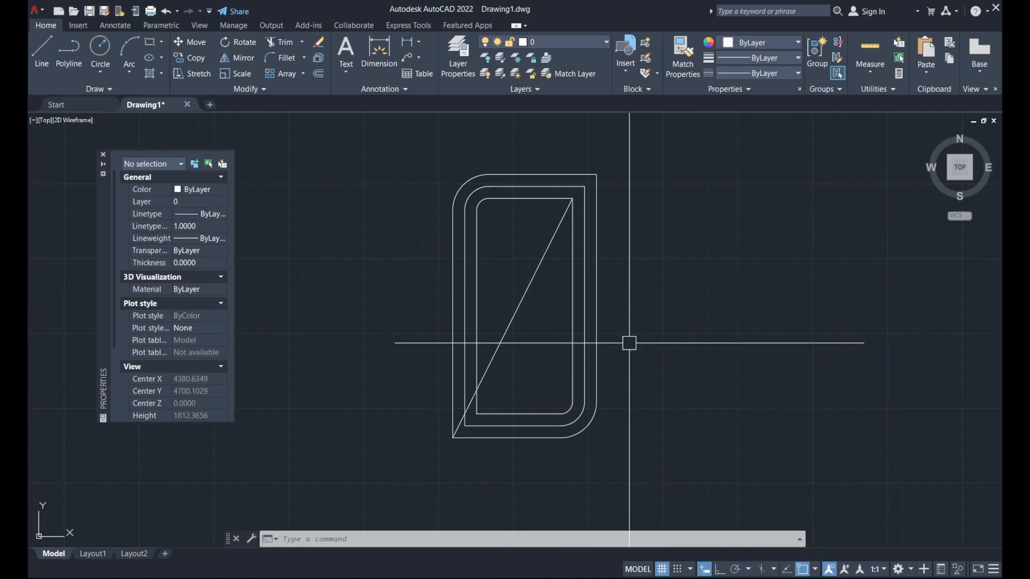
- Draw a line from the outermost outline's lower-left corner to the midpoint of the innermost outline's right side
type("l")
key("Return")
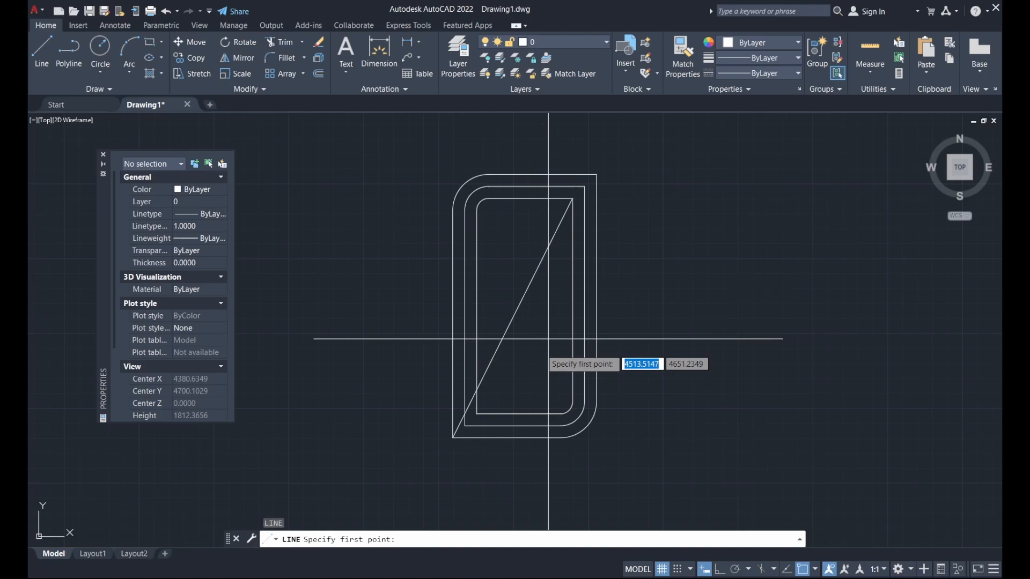
left_click(453, 437)
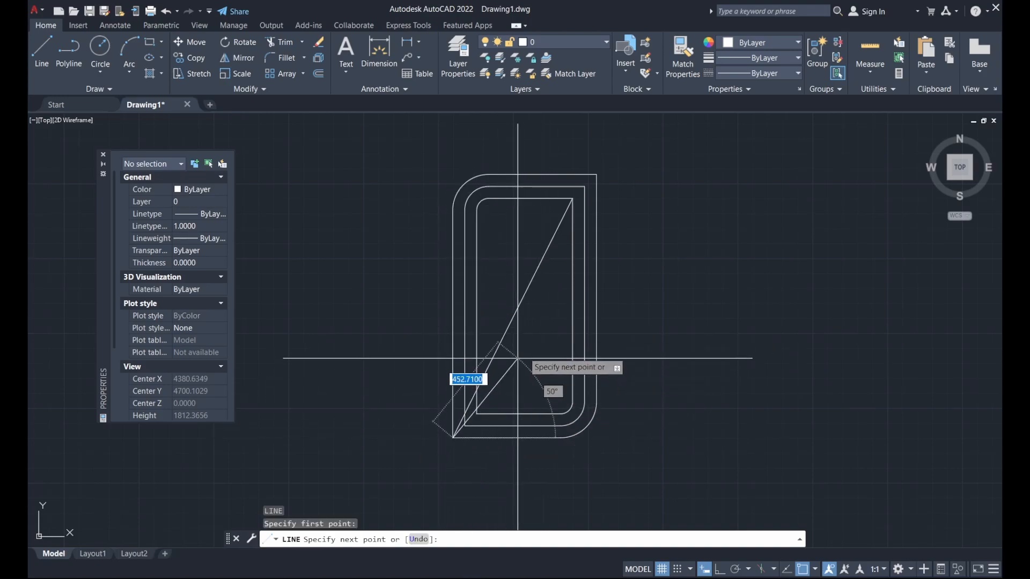
left_click(573, 298)
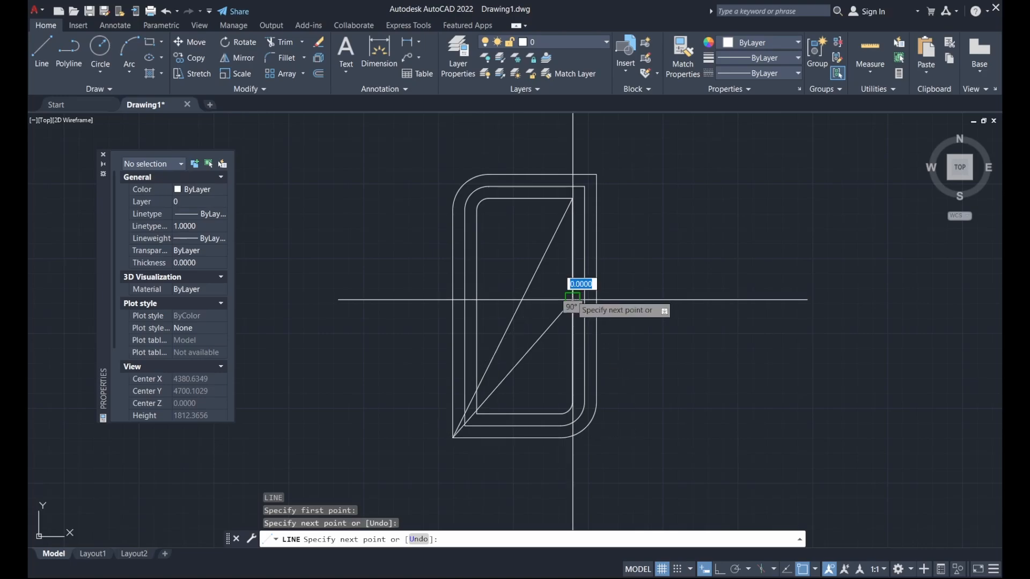
key("Escape")
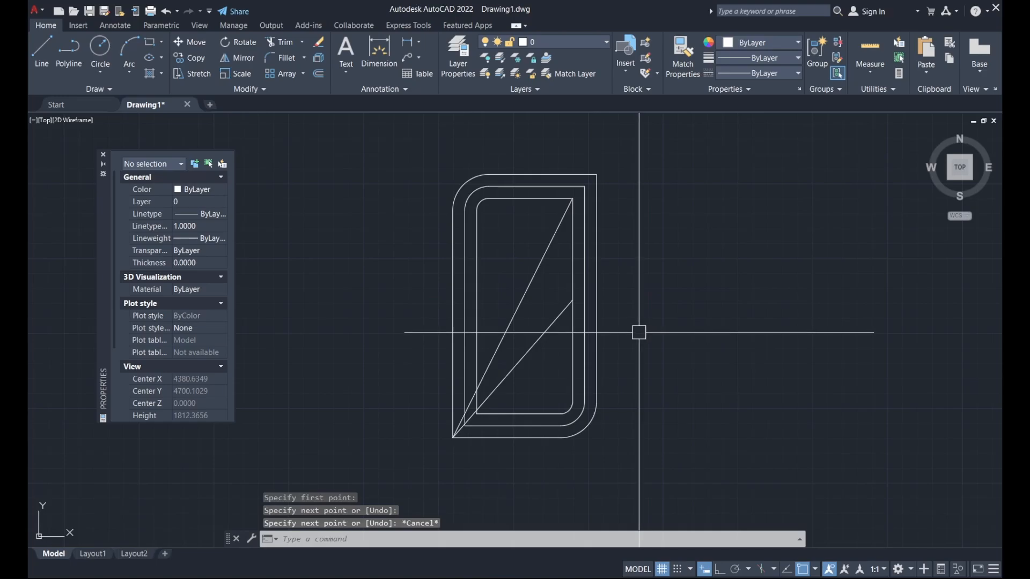
- Enable the Intersection object snap and draw a line from that midpoint to where the long diagonal crosses the innermost outline's left side
type("l")
key("Return")
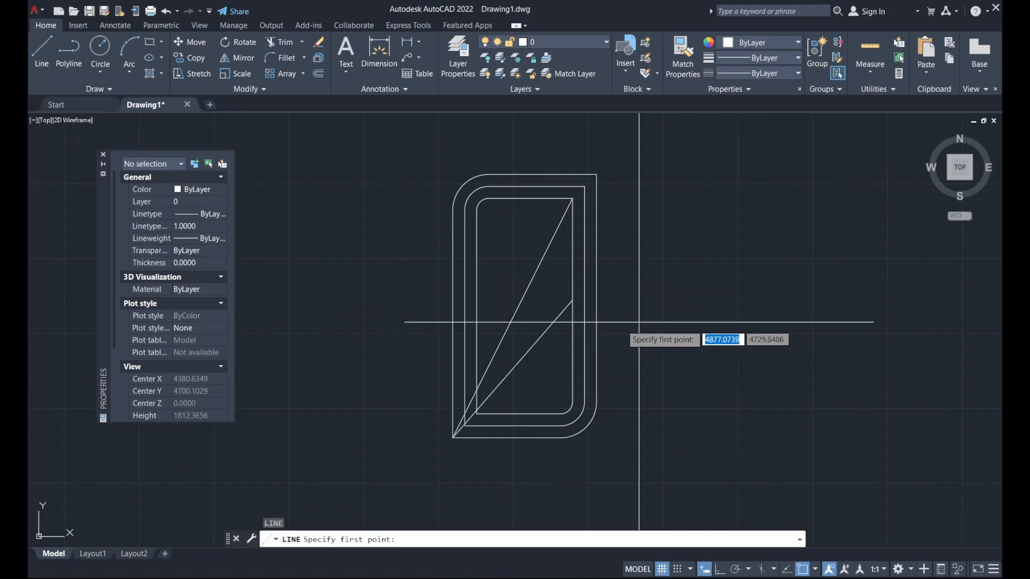
left_click(572, 297)
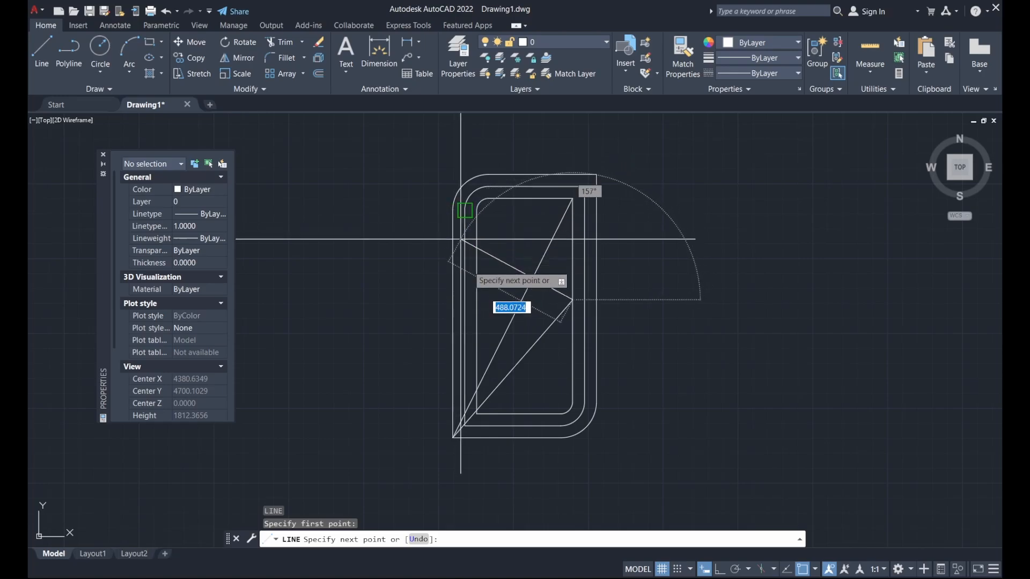
scroll(499, 418, "up", 4)
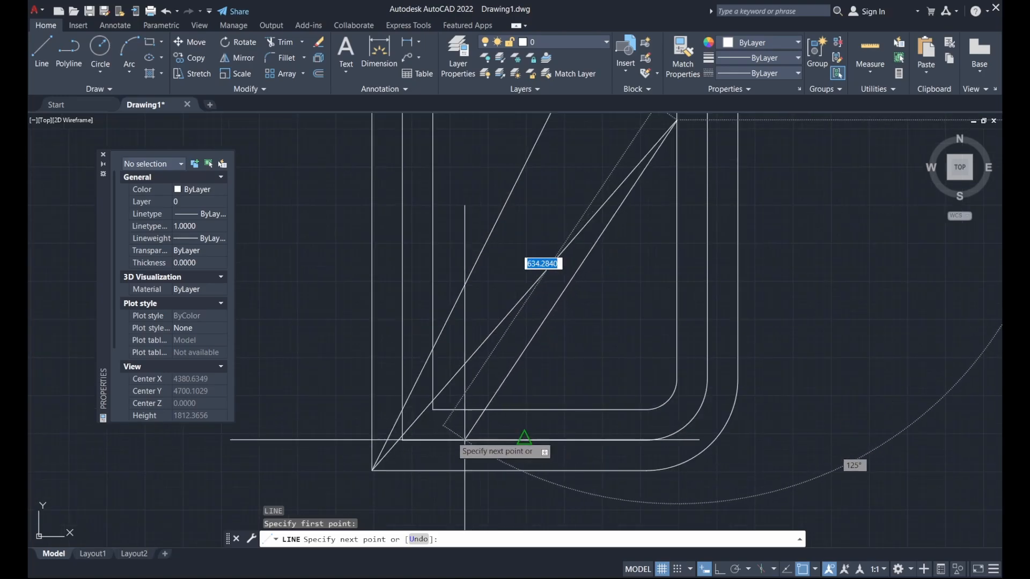
scroll(448, 437, "up", 2)
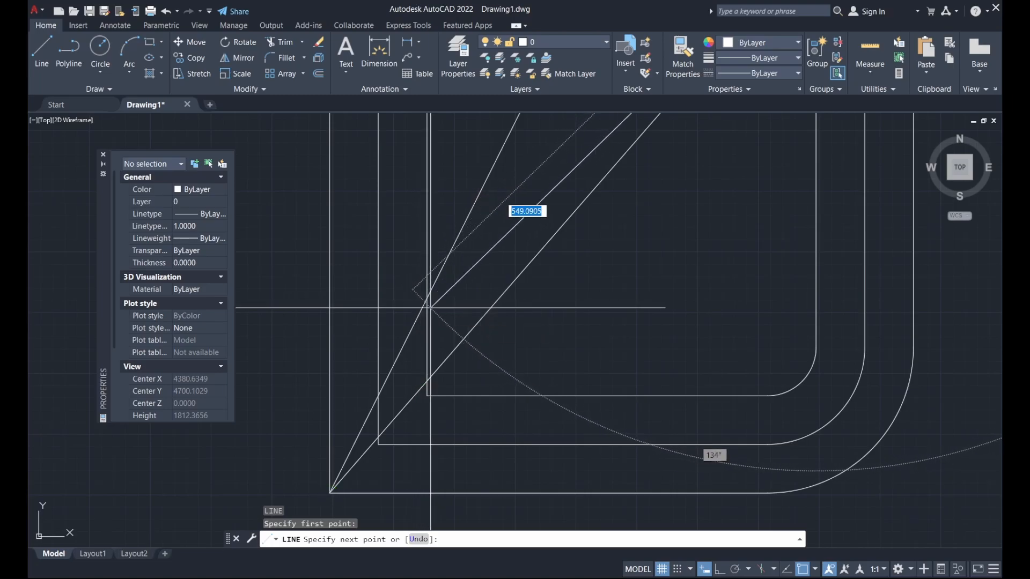
left_click(815, 569)
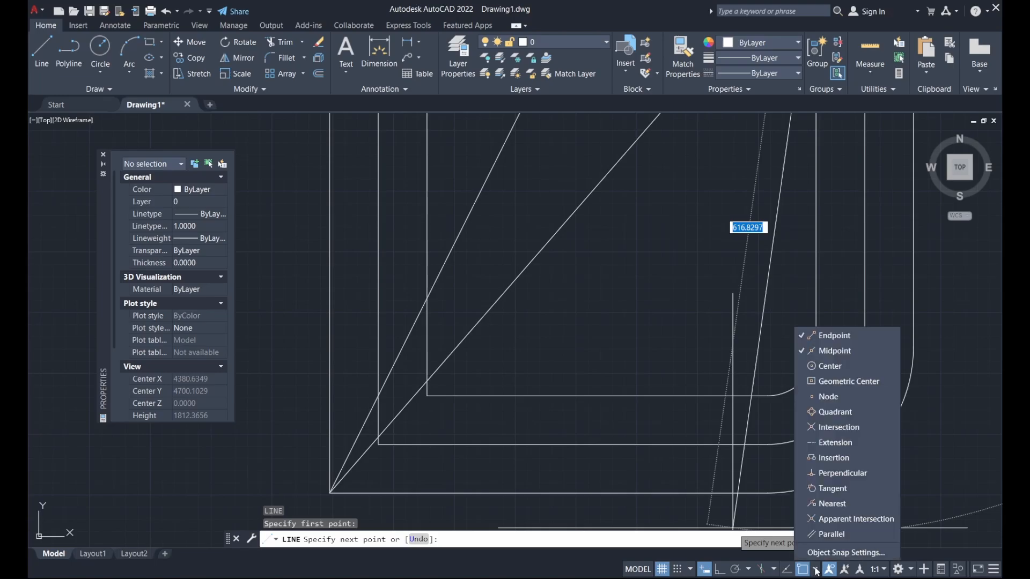
left_click(829, 430)
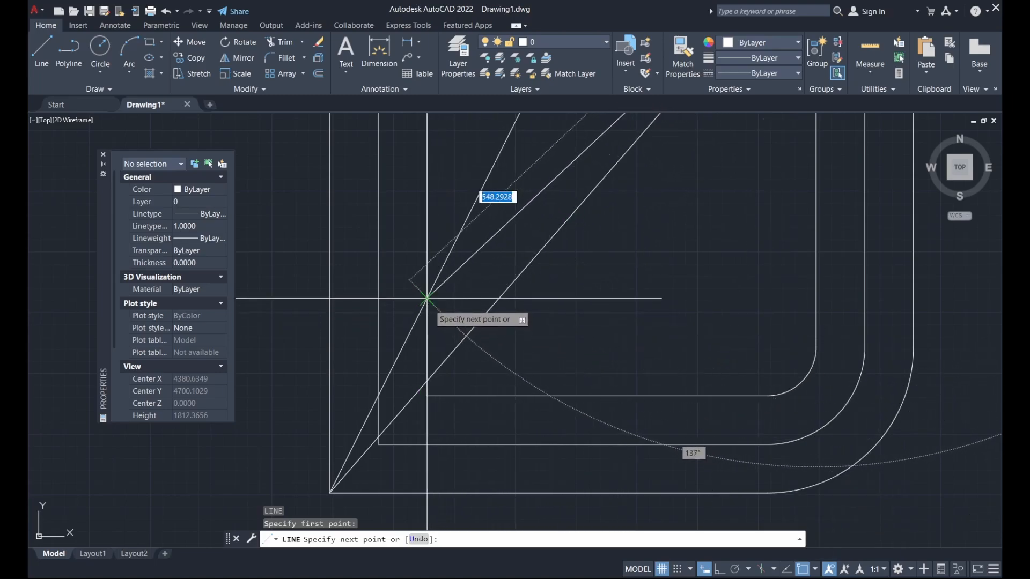
left_click(426, 296)
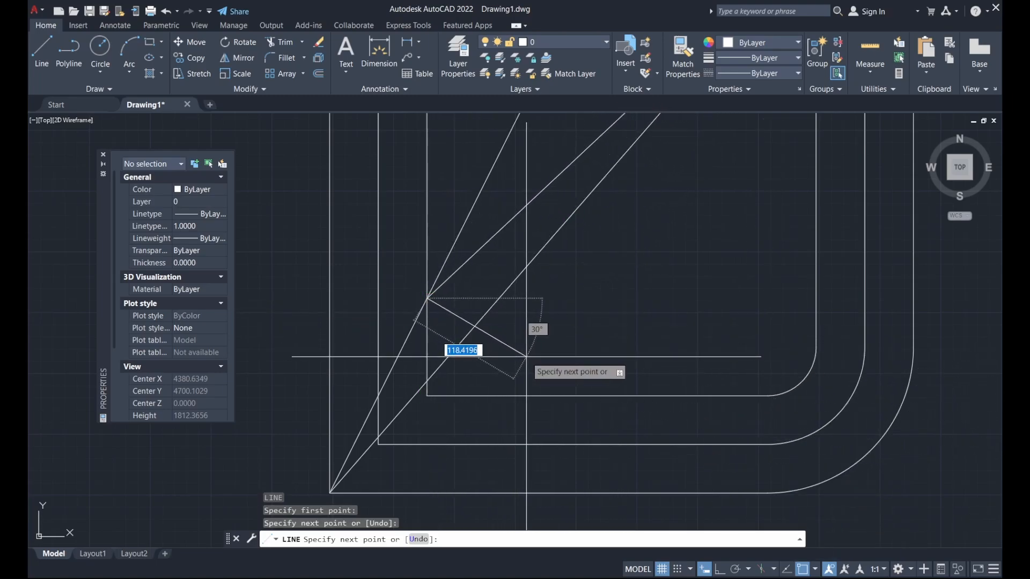
key("Escape")
scroll(531, 375, "down", 4)
middle_click_drag(559, 329, 570, 411)
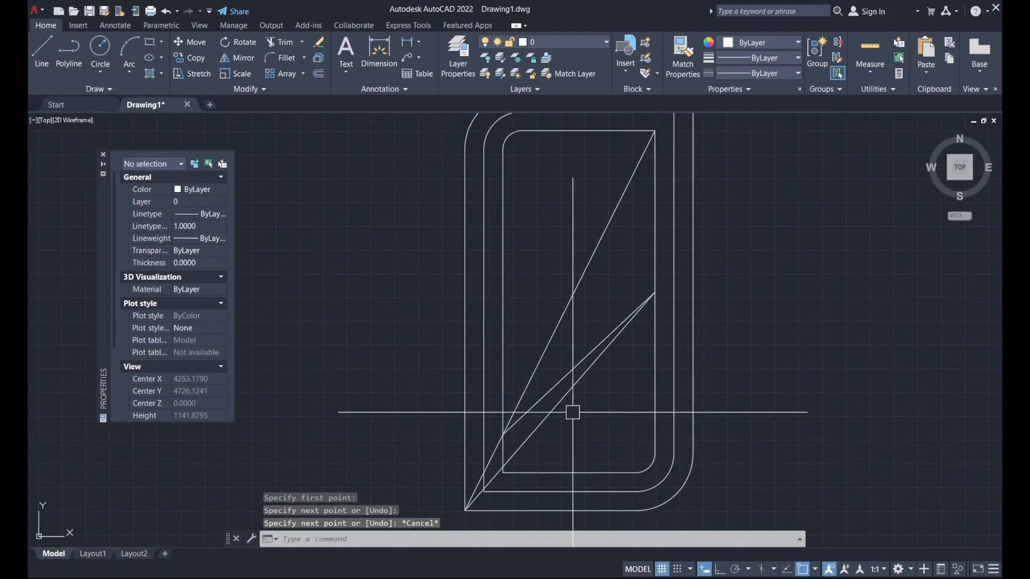
scroll(574, 406, "down", 2)
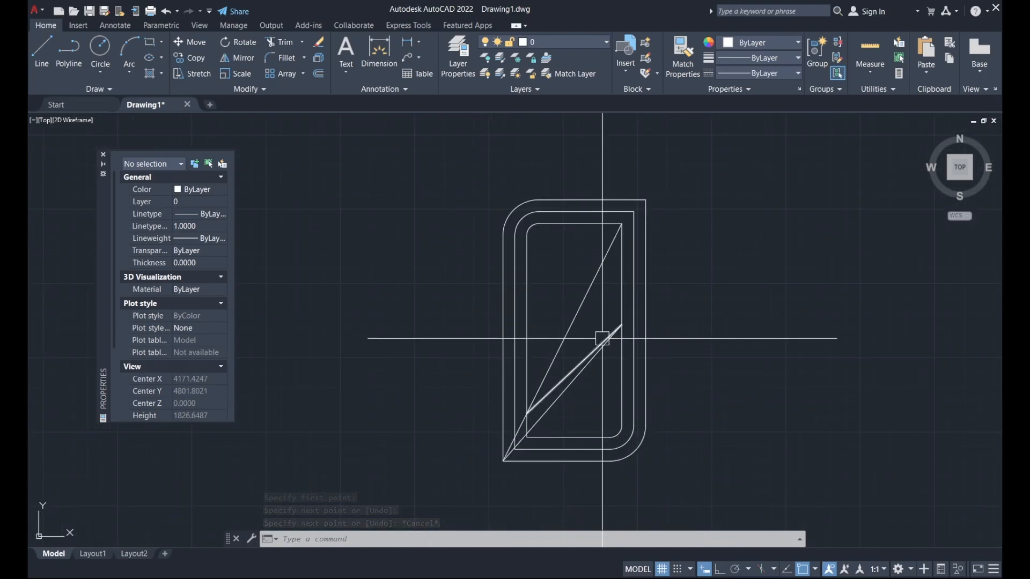
- Enable the Center, Geometric Center, Quadrant, Insertion, Perpendicular, Tangent, Nearest and Parallel object snaps
left_click(815, 569)
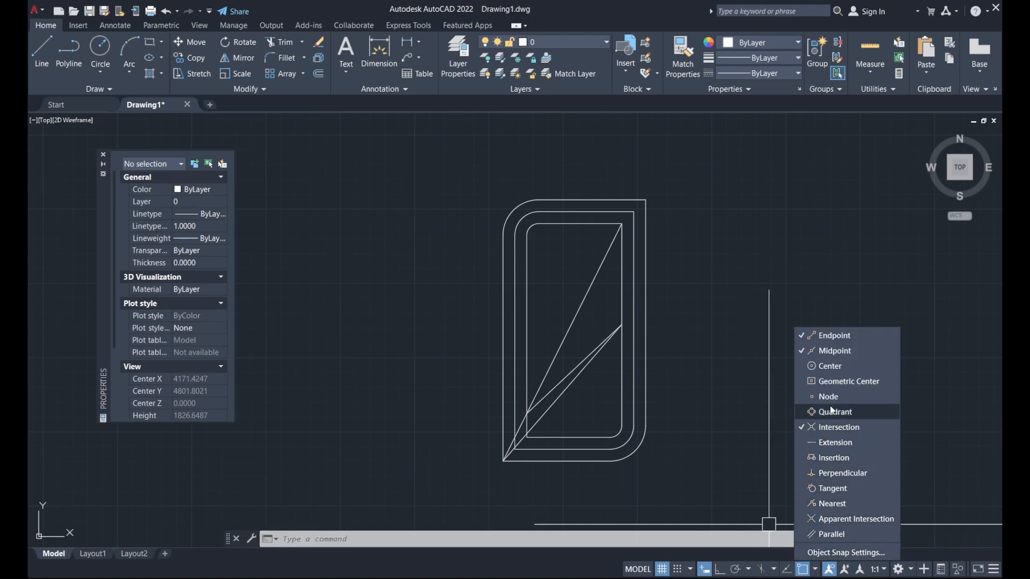
left_click(839, 365)
left_click(839, 381)
left_click(839, 473)
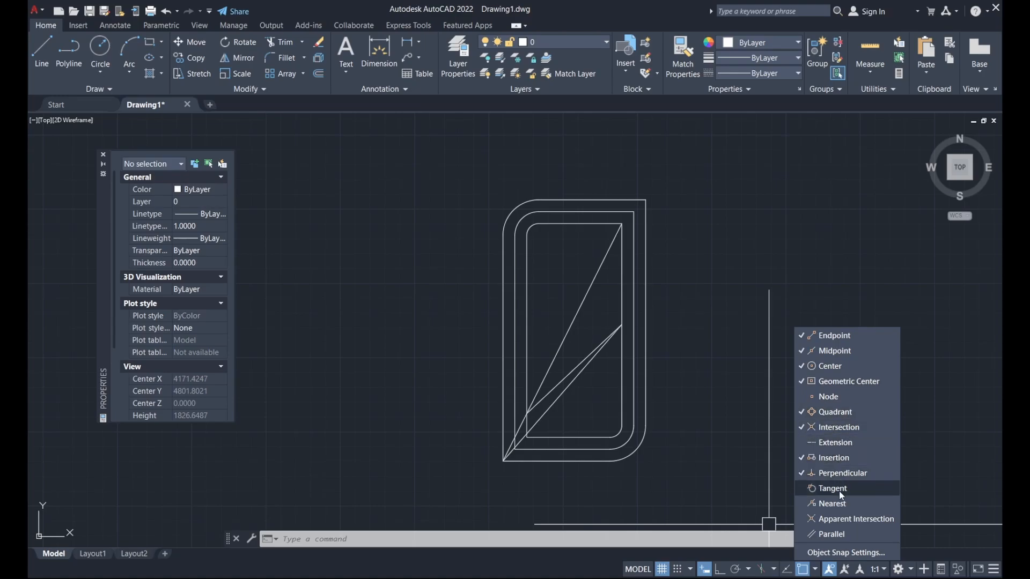
left_click(838, 489)
left_click(838, 507)
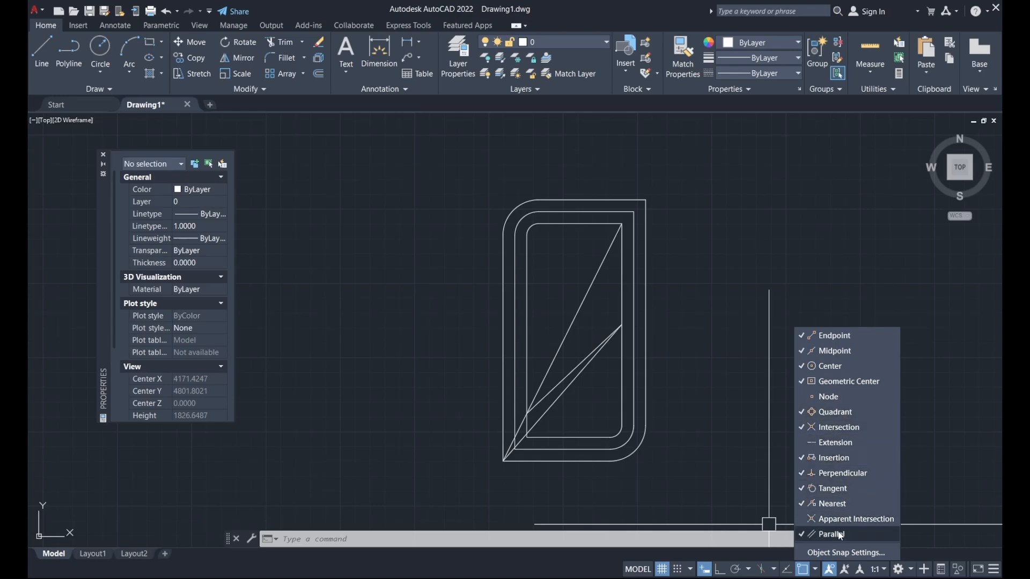
left_click(839, 535)
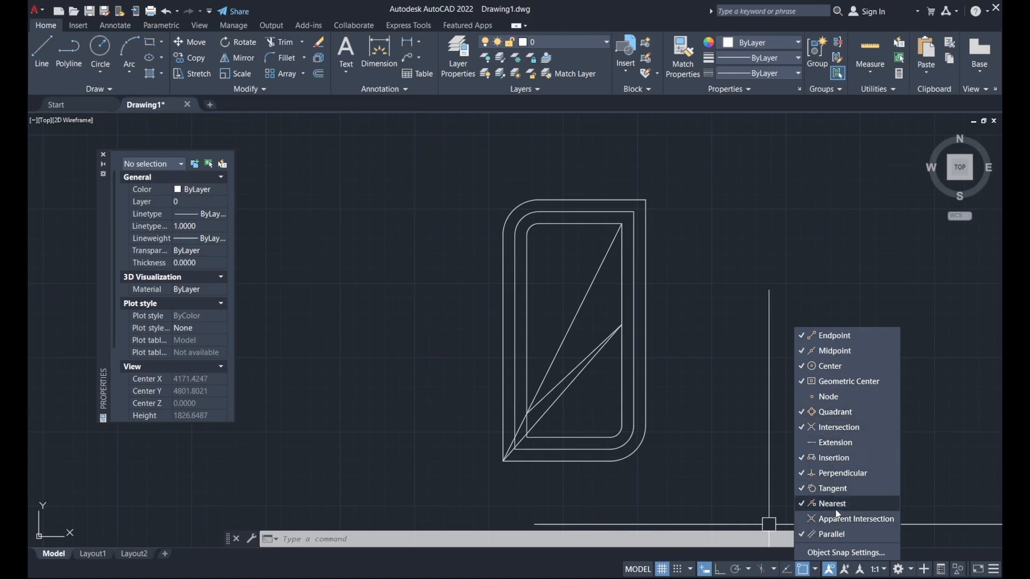
left_click(700, 352)
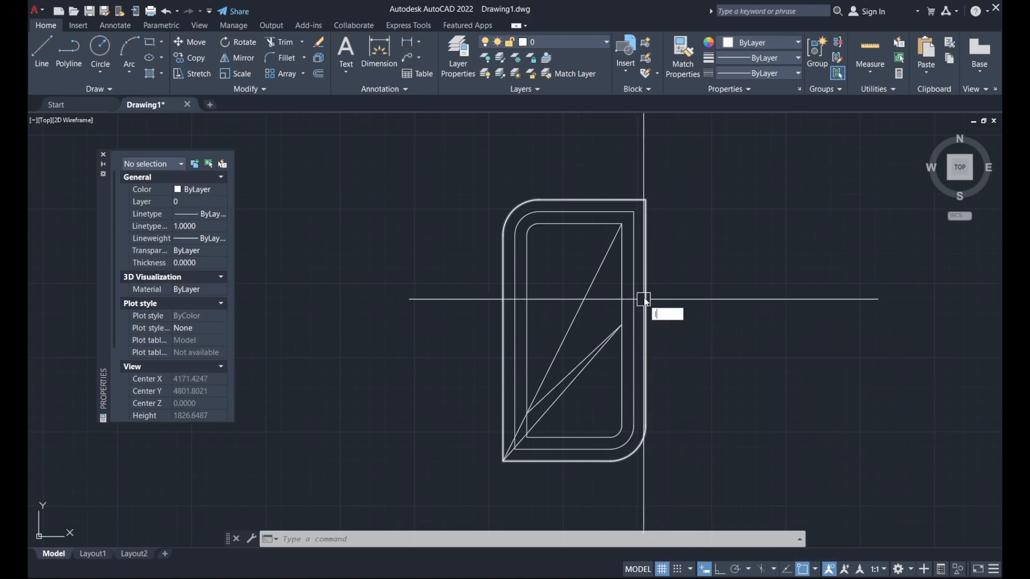
- Draw a line from the center of the innermost outline's upper-left corner arc to the outline's geometric center
type("l")
key("Return")
scroll(528, 223, "up", 2)
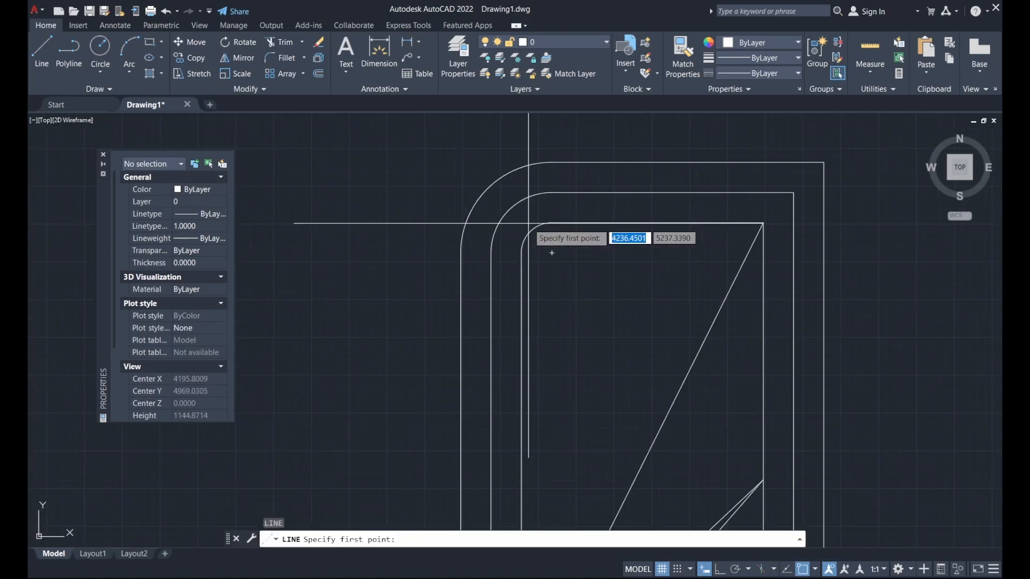
scroll(528, 223, "up", 2)
scroll(534, 229, "up", 2)
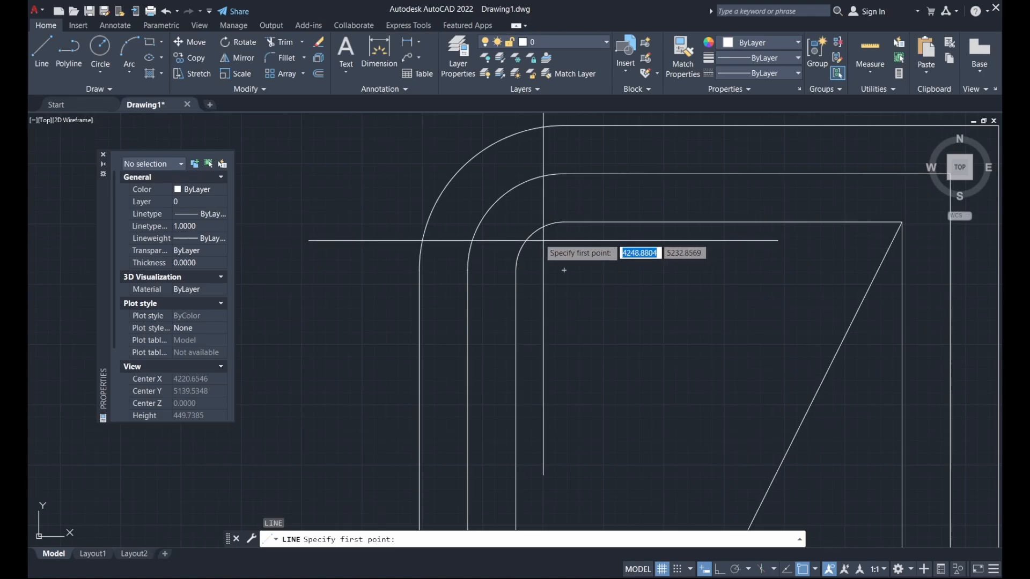
left_click(563, 270)
scroll(651, 295, "down", 3)
scroll(676, 375, "up", 1)
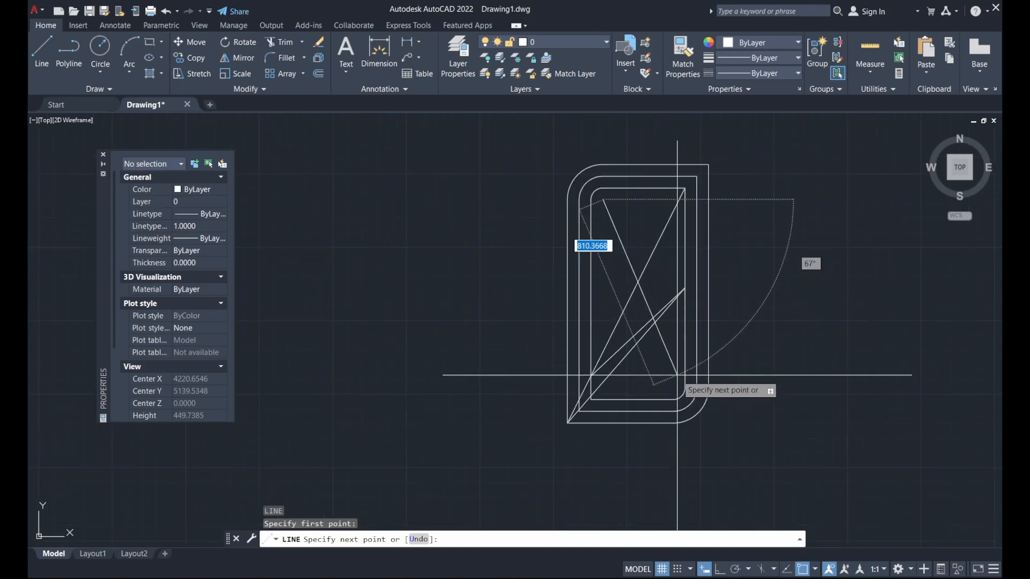
scroll(677, 375, "up", 2)
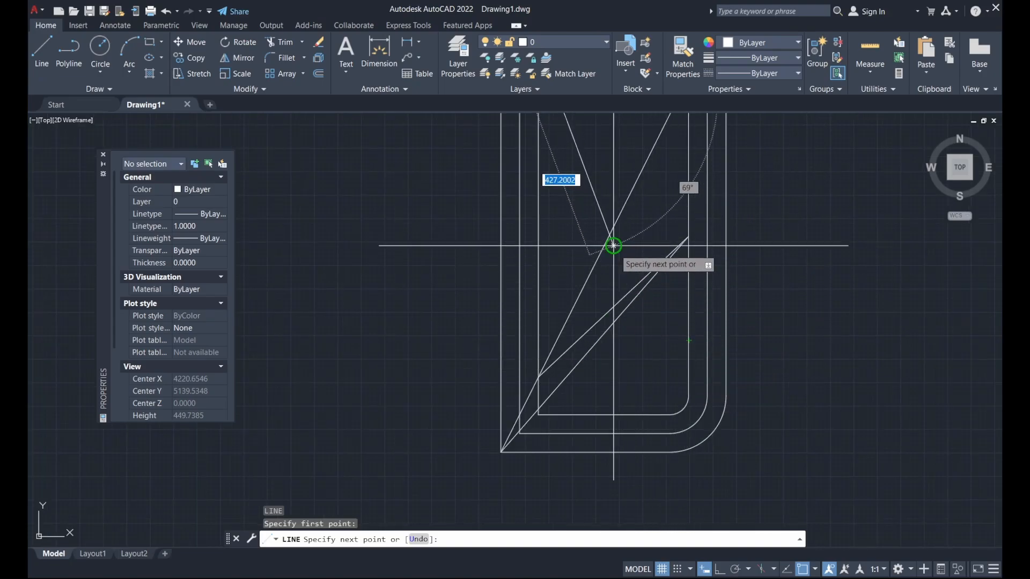
middle_click_drag(613, 246, 621, 312)
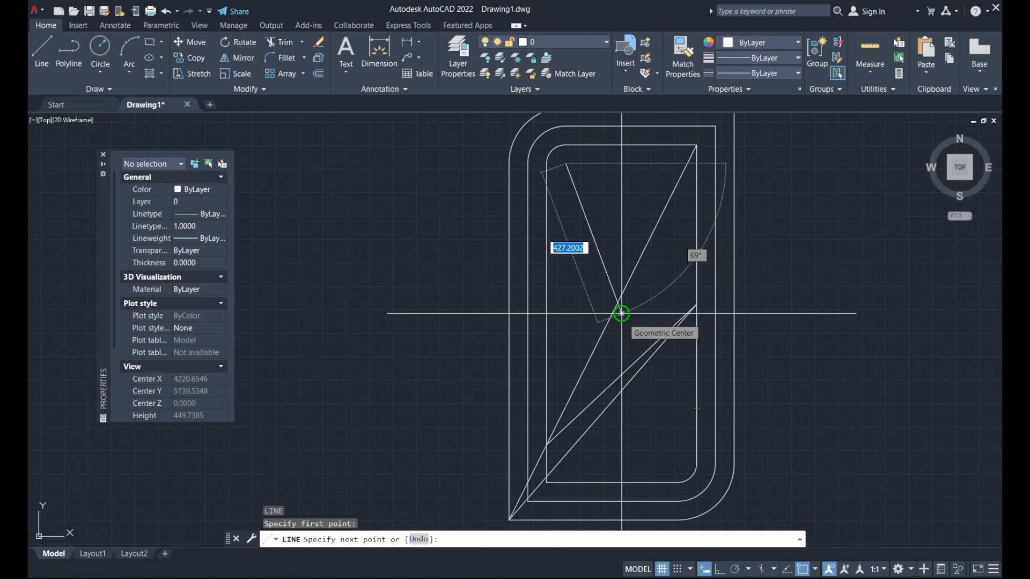
left_click(621, 313)
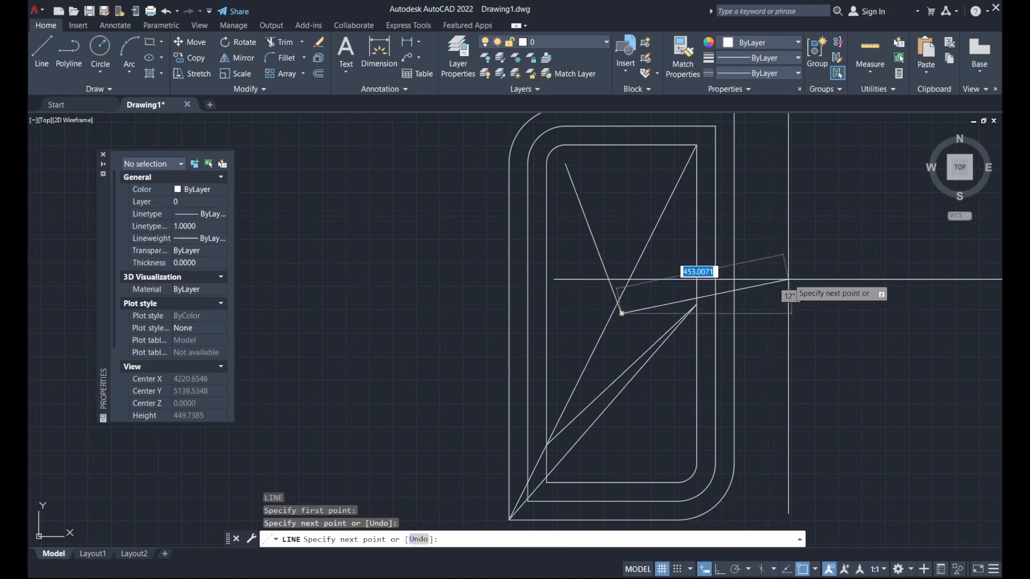
key("Return")
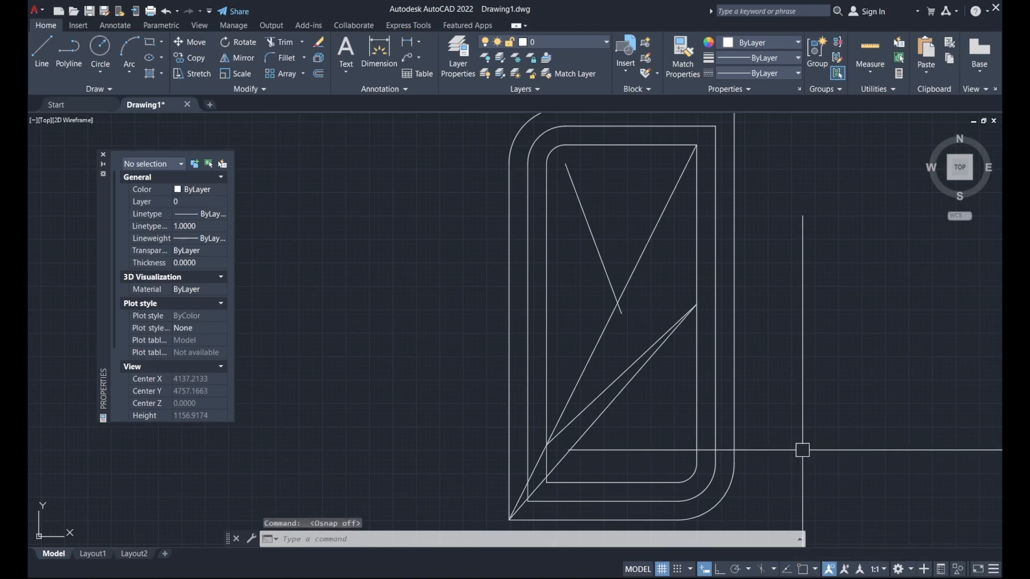
- Review which object snap modes are selected and turn object snapping back on
left_click(816, 570)
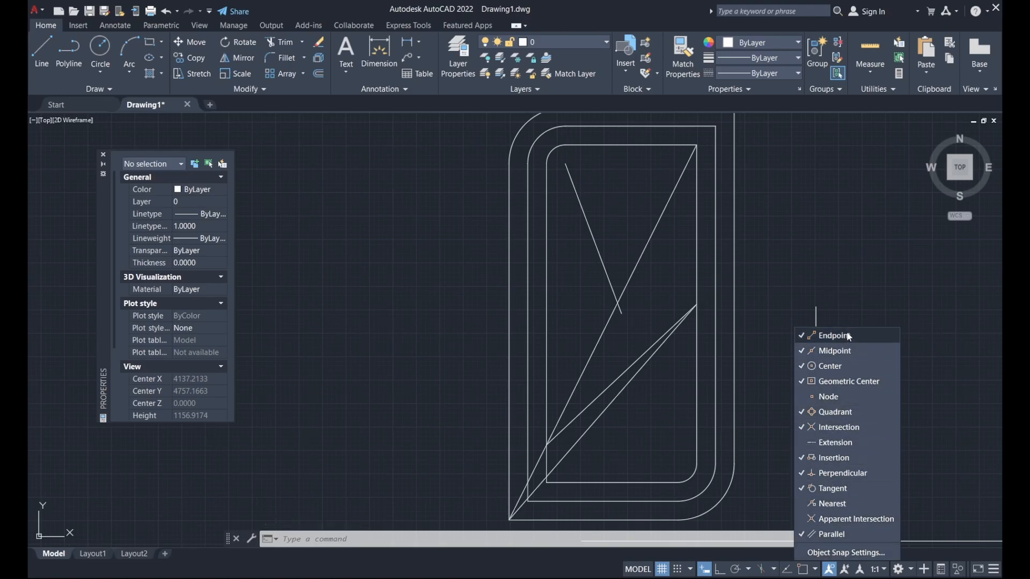
left_click(837, 284)
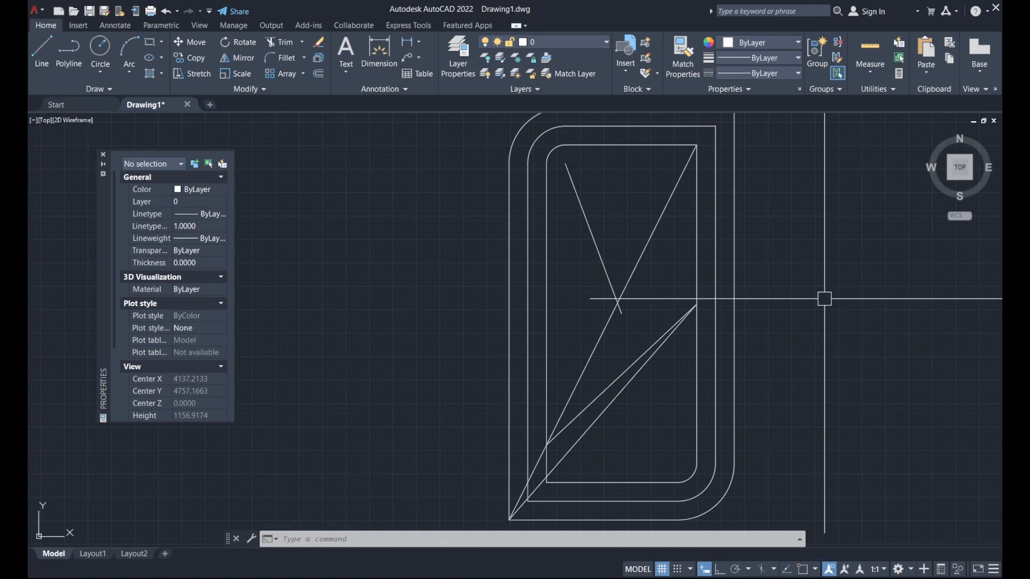
left_click(803, 570)
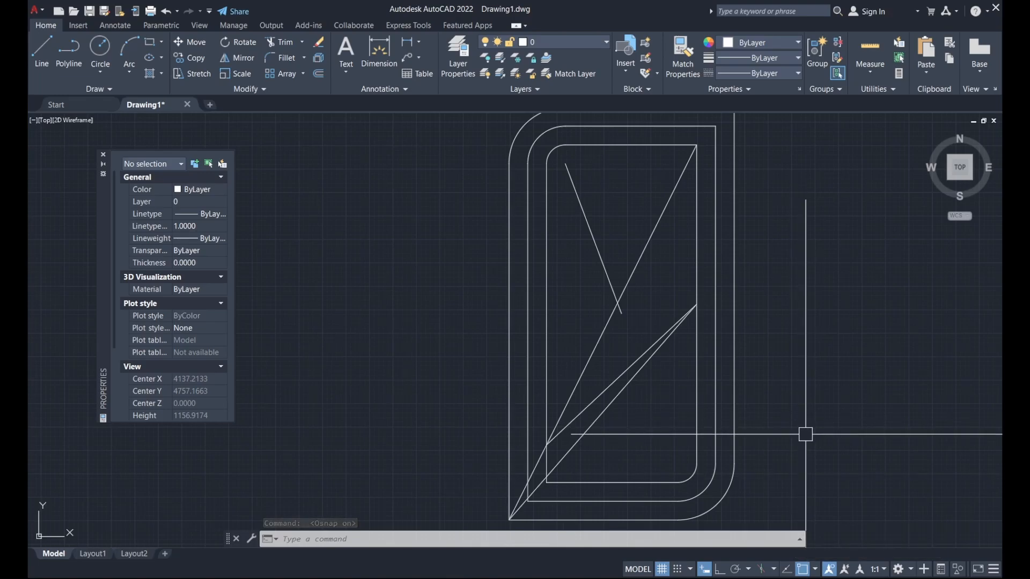
scroll(805, 433, "down", 2)
mouse_move(777, 356)
middle_mouse_down()
mouse_move(783, 300)
mouse_move(698, 333)
middle_mouse_up()
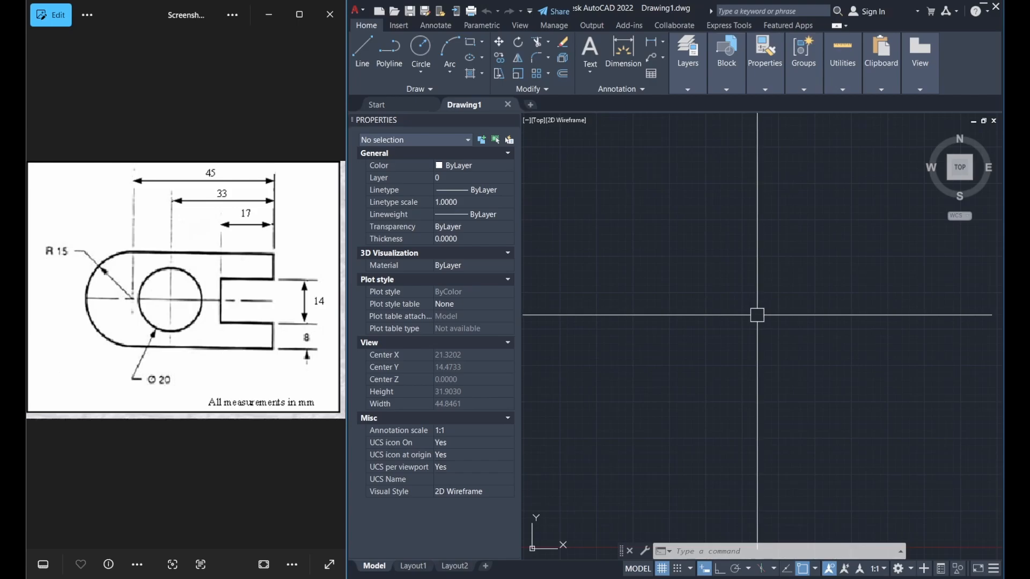
- Turn on Ortho mode and draw a vertical line 8 units long upward from a free point in the empty drawing
scroll(756, 315, "down", 2)
middle_click_drag(760, 301, 771, 294)
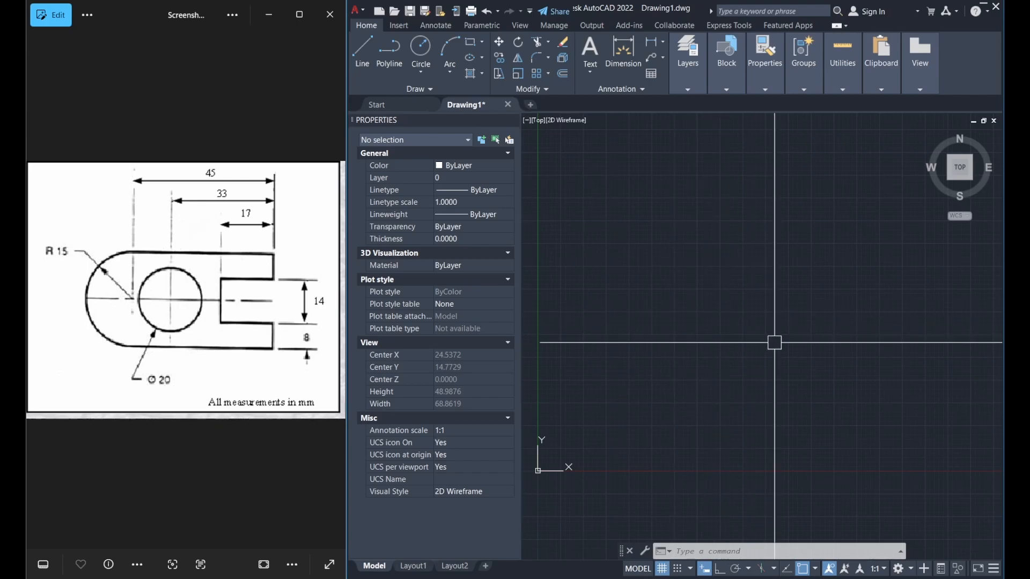
type("l")
key("Return")
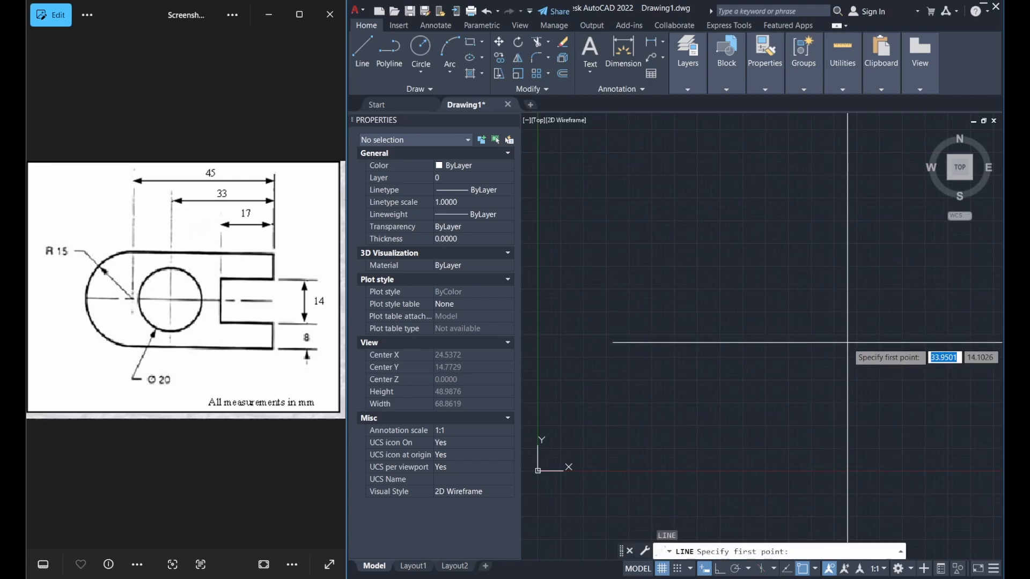
left_click(848, 341)
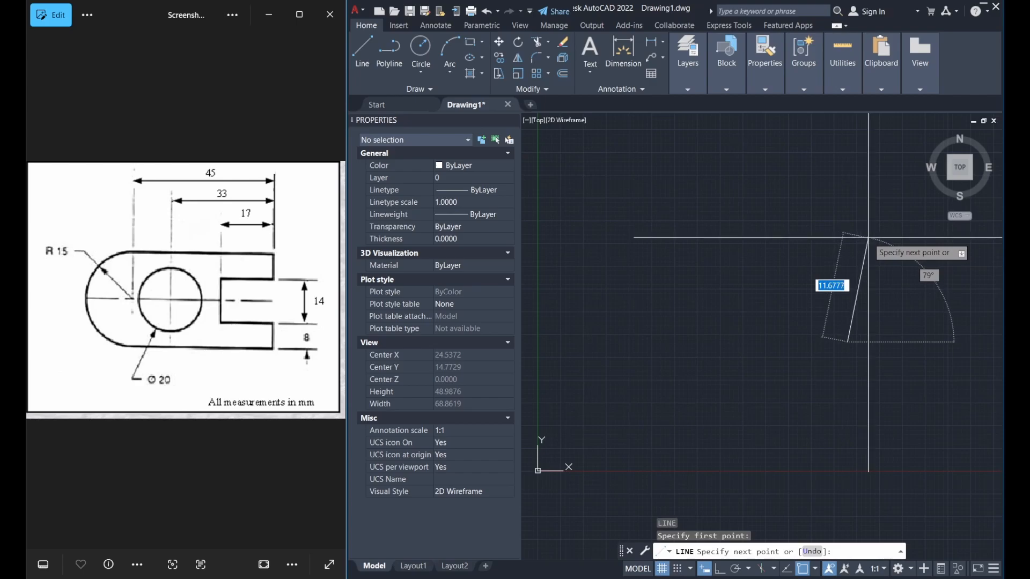
key("F8")
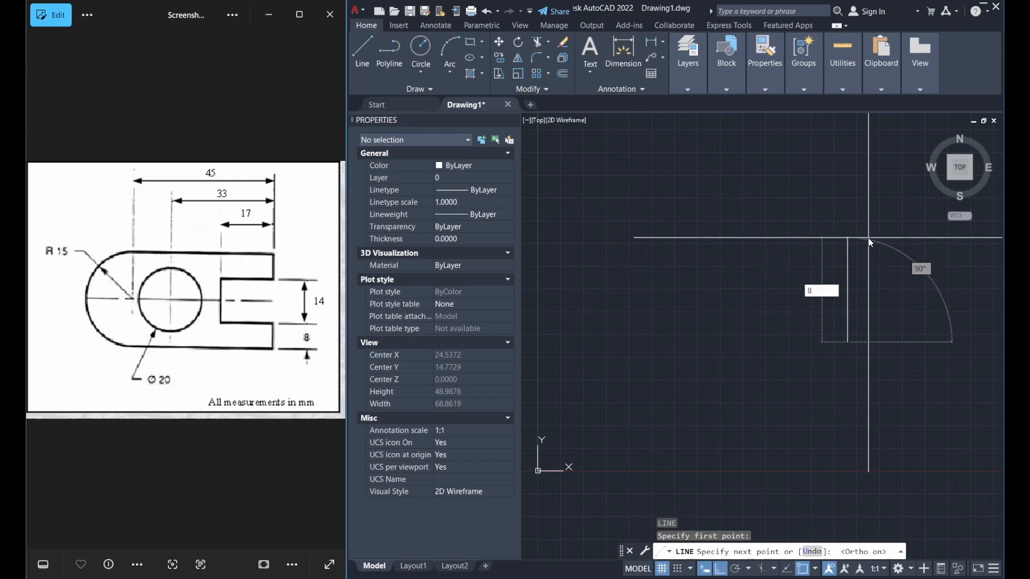
key("Return")
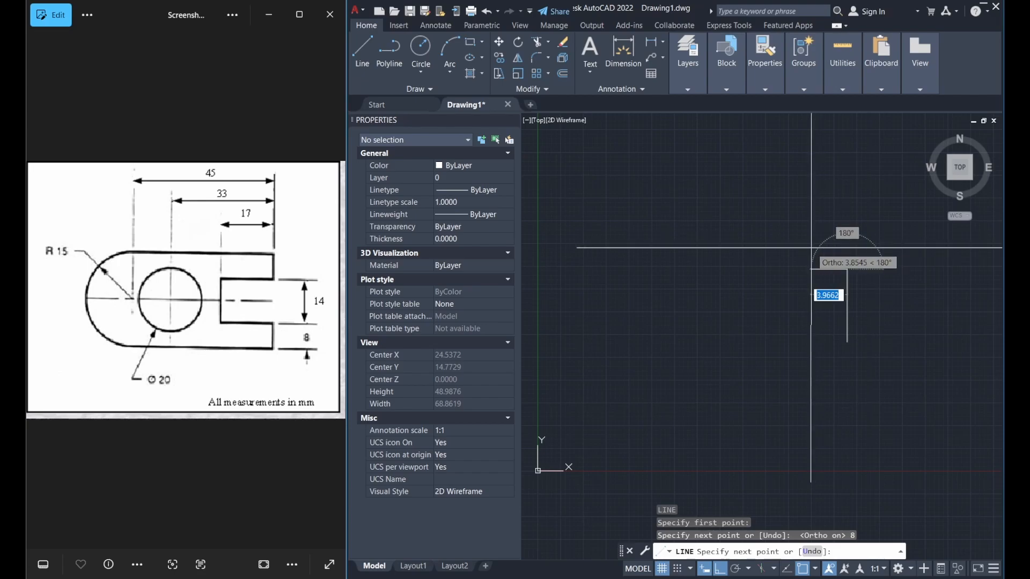
key("Escape")
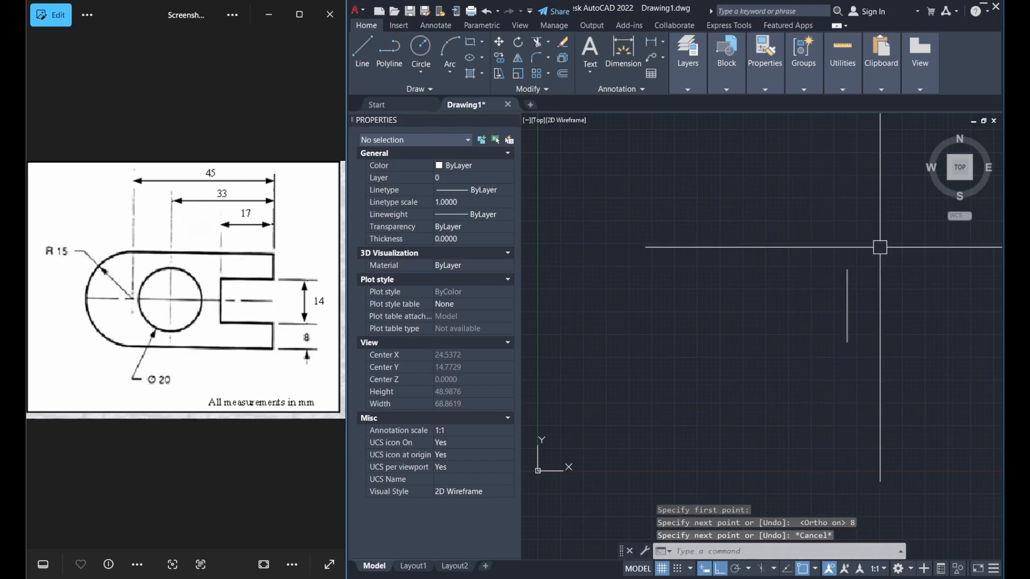
- Draw a horizontal line 17 units long to the left from the upper end of the 8-unit vertical line
middle_click_drag(874, 246, 868, 275)
key("Return")
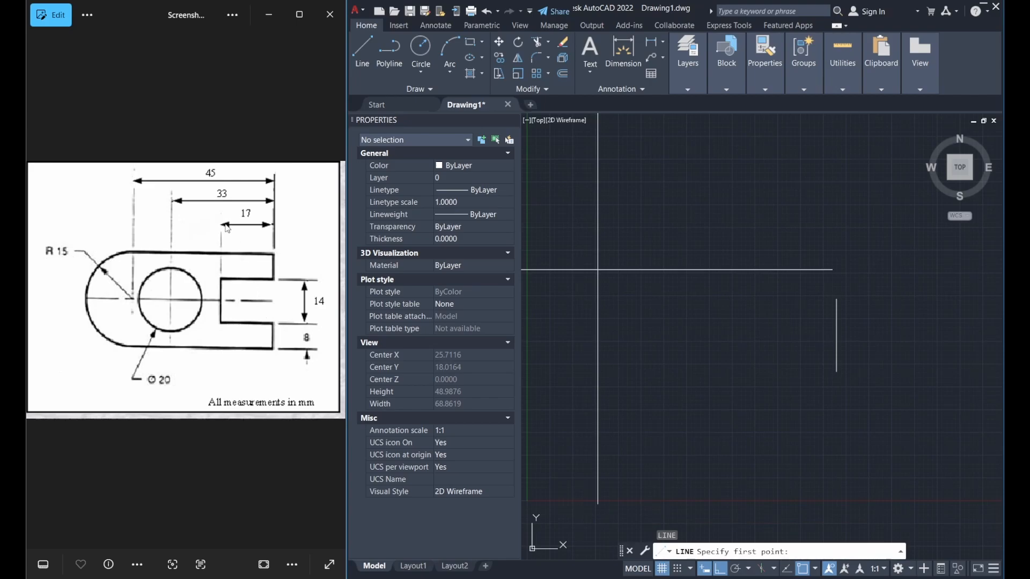
left_click(836, 299)
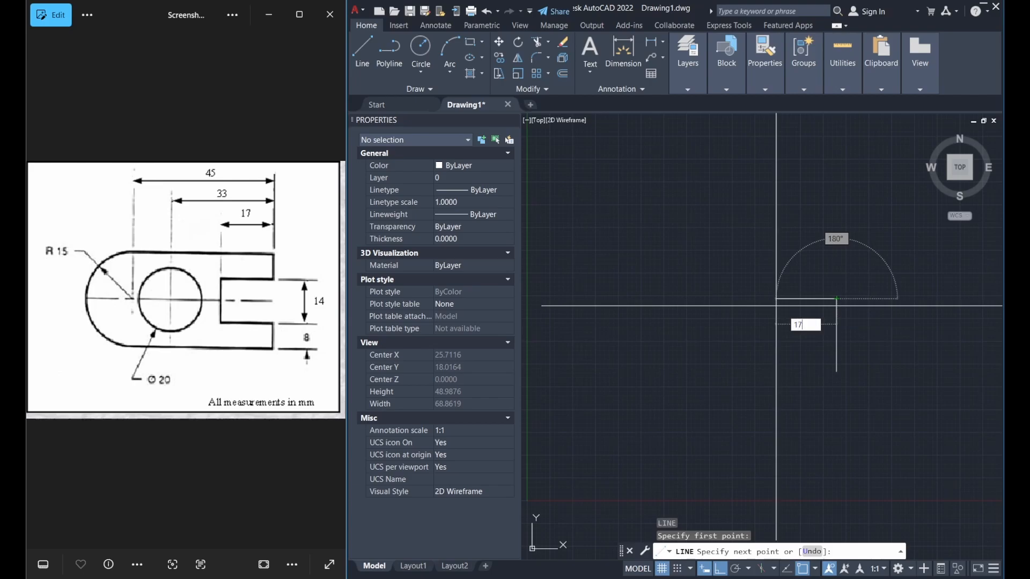
key("Return")
key("Escape")
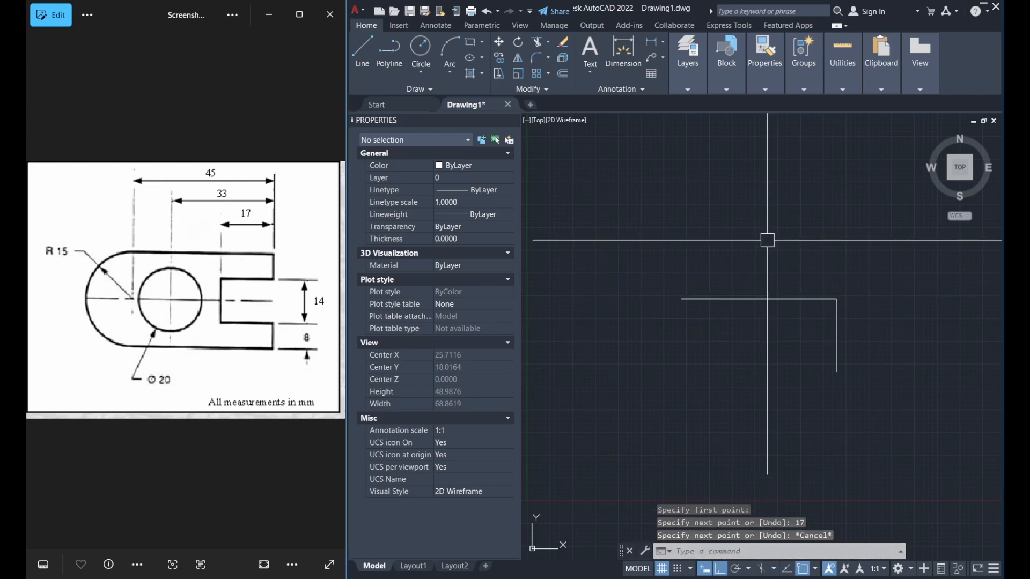
- Offset the 17-unit horizontal line 14 units upward to set the slot's opening height
middle_click_drag(766, 244, 760, 314)
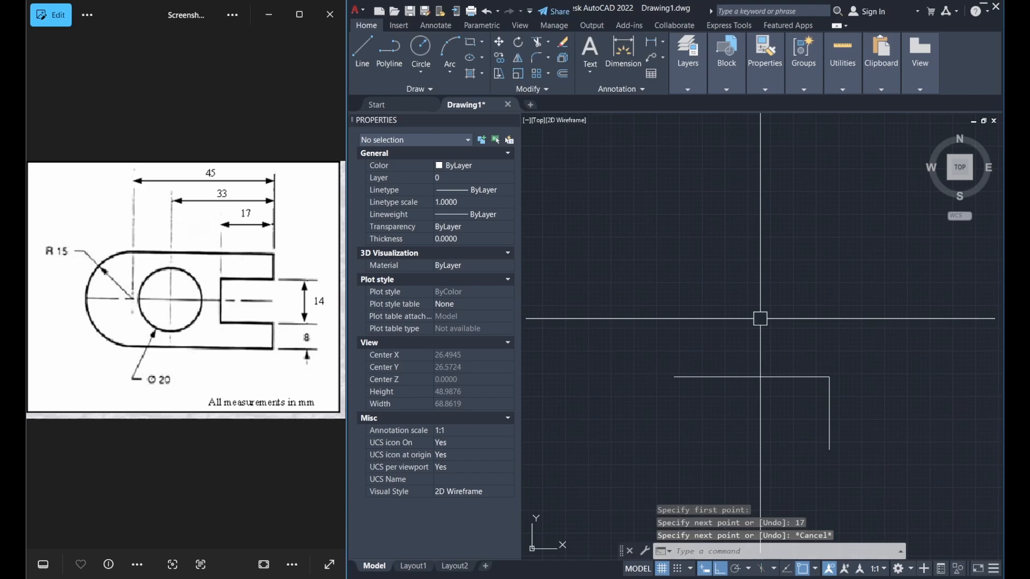
type("o")
key("Return")
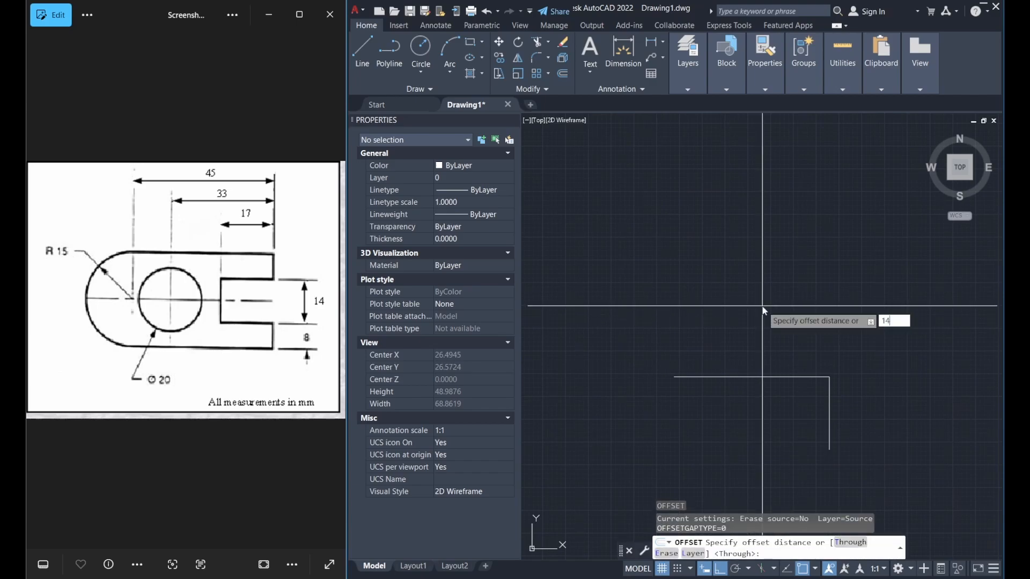
type("14")
key("Return")
left_click(756, 377)
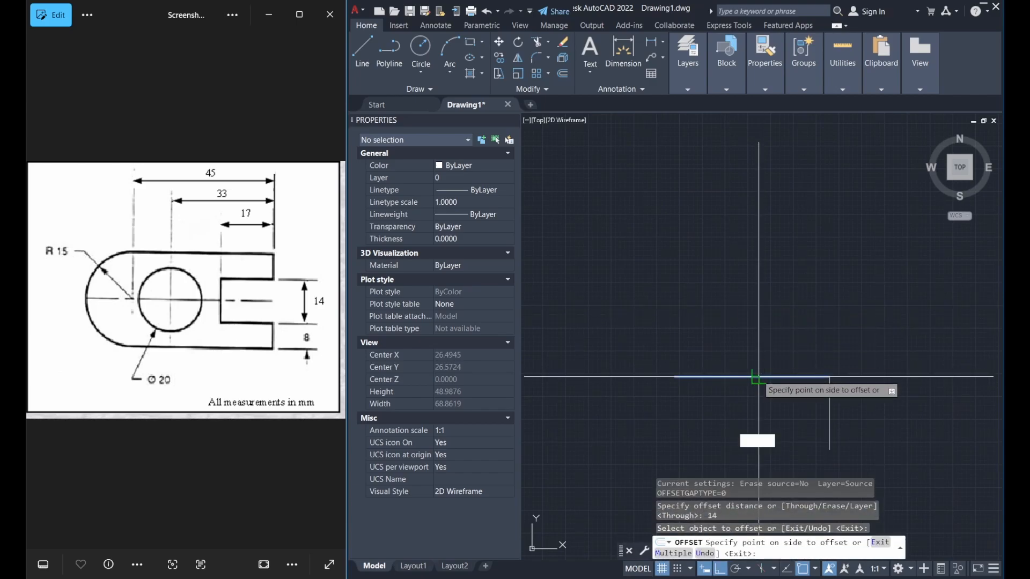
left_click(743, 313)
key("Escape")
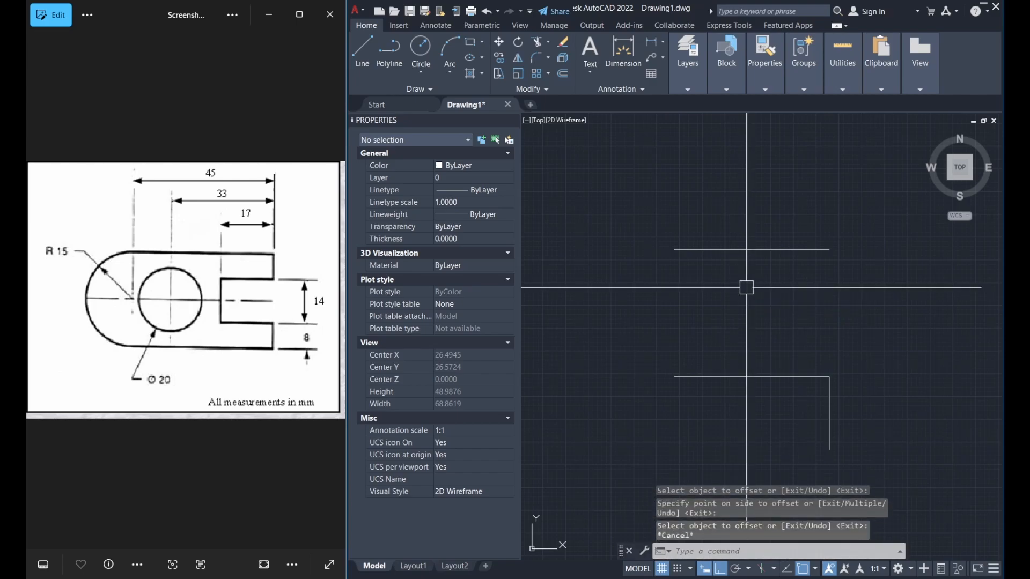
- Offset the slot's upper horizontal line 8 units upward to create the plate's top edge
middle_click_drag(746, 305, 743, 335)
key("Return")
key("Return")
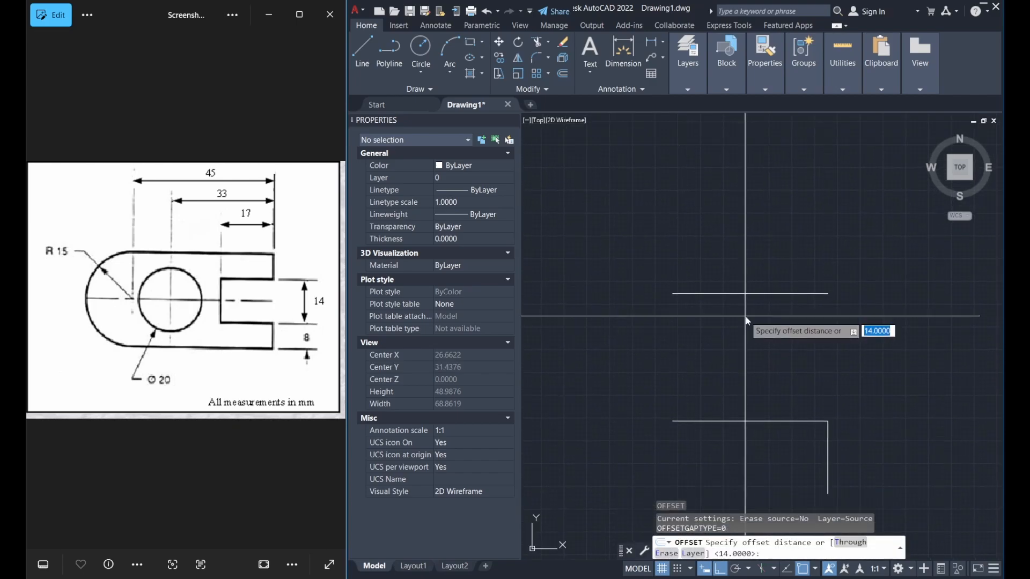
left_click(743, 293)
left_click(746, 252)
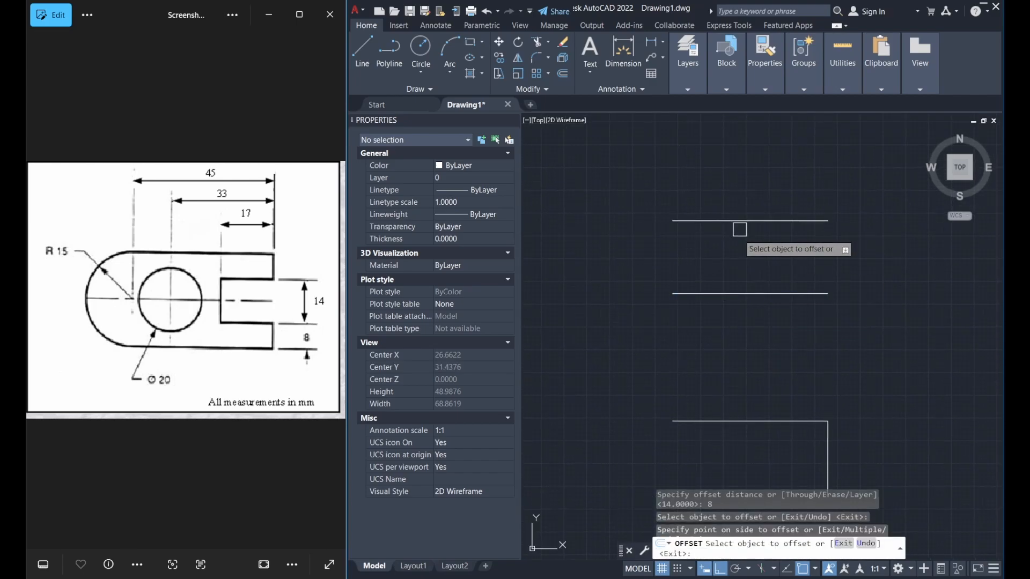
key("Return")
key("Escape")
- Draw a vertical line joining the right ends of the two uppermost horizontal lines
scroll(750, 259, "down", 3)
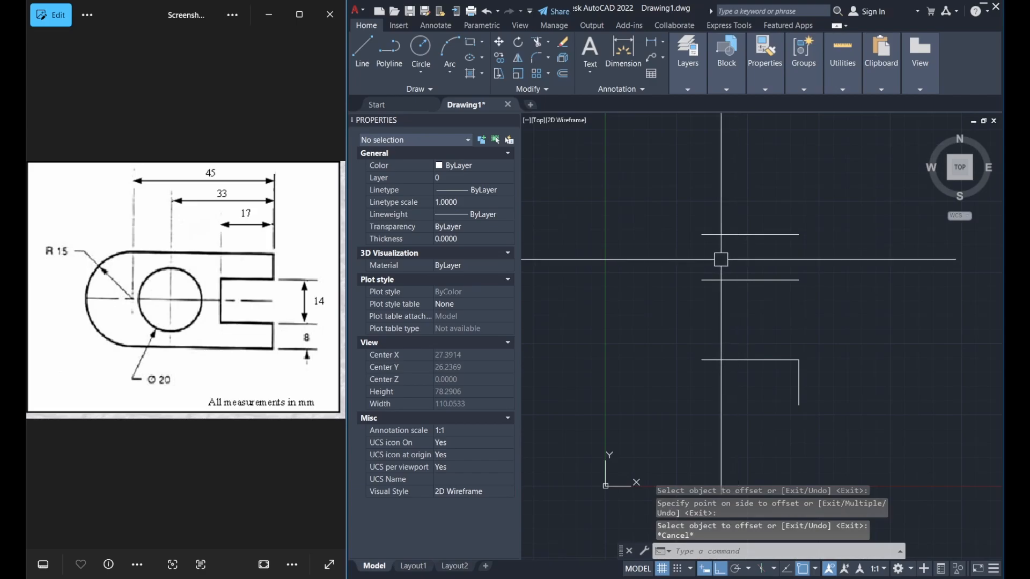
scroll(719, 258, "down", 2)
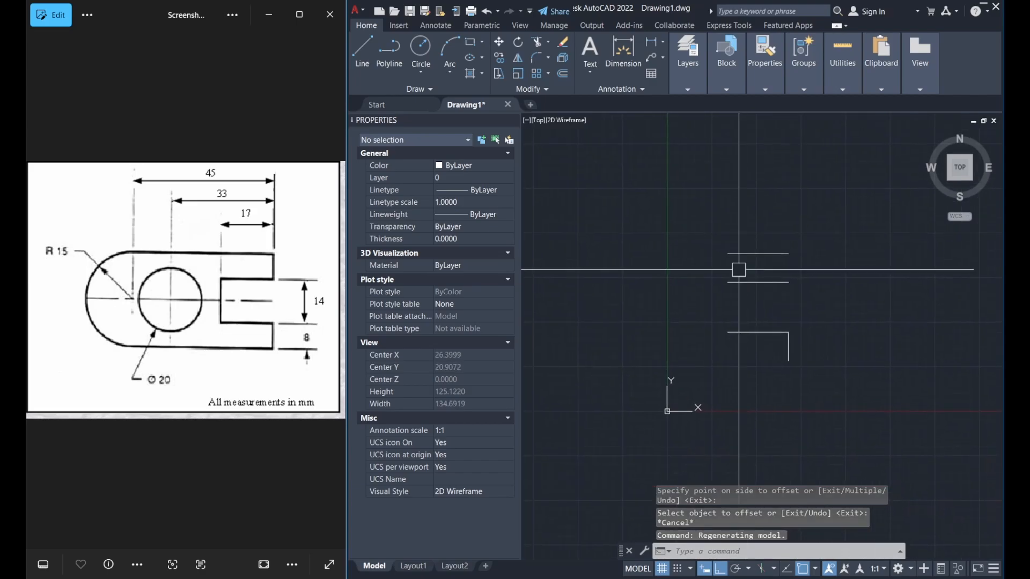
type("l")
key("Return")
left_click(788, 282)
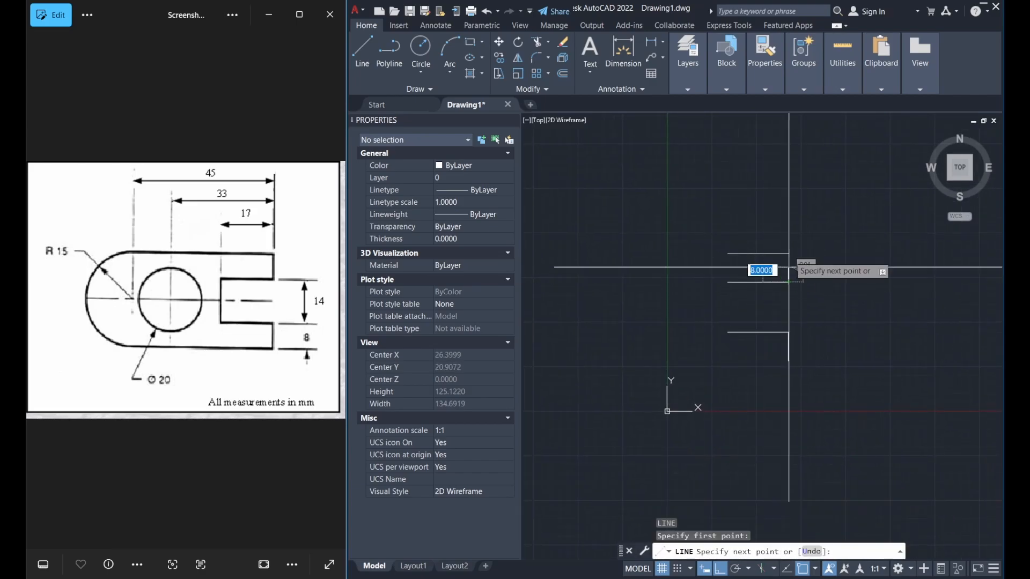
key("Escape")
- From the lower end of the bottom-right vertical edge, draw a line 33 units left and continue it vertically up past the plate's top edge
middle_click_drag(742, 391, 786, 407)
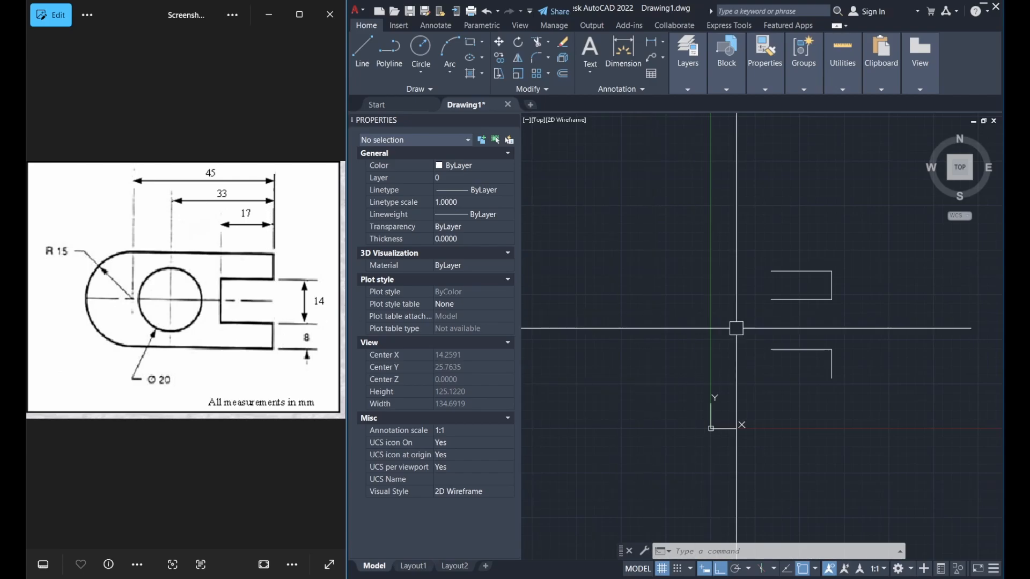
type("l")
key("Return")
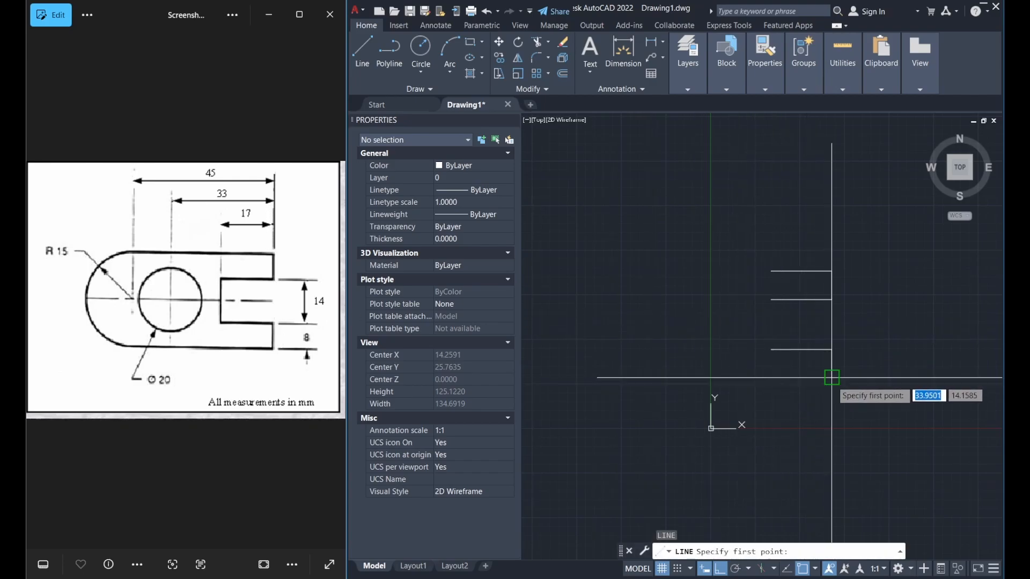
left_click(831, 377)
type("33")
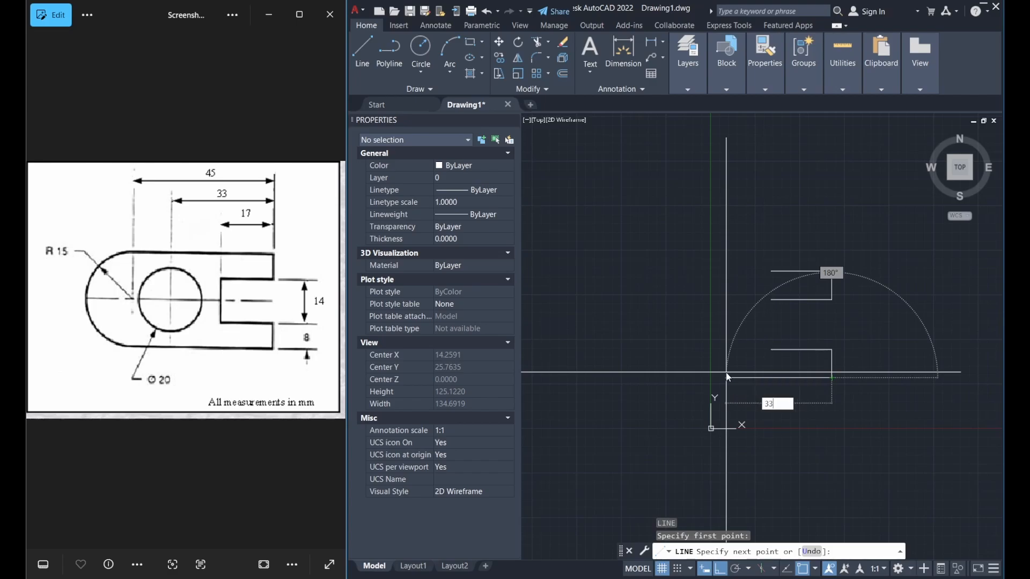
key("Return")
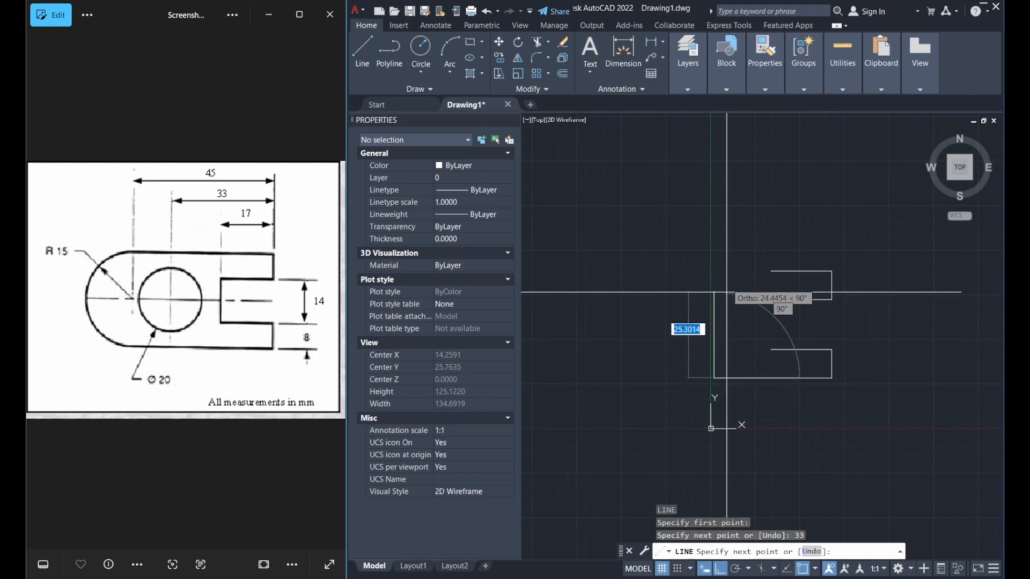
left_click(729, 250)
key("Escape")
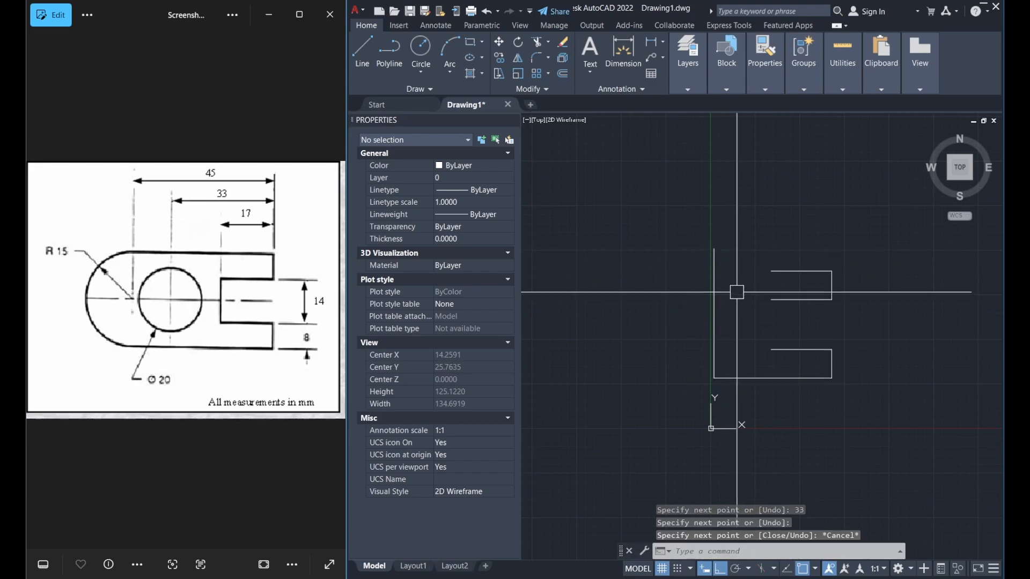
- Fillet the long left vertical line with the top horizontal line at radius 0 to form a sharp corner
type("f")
key("Return")
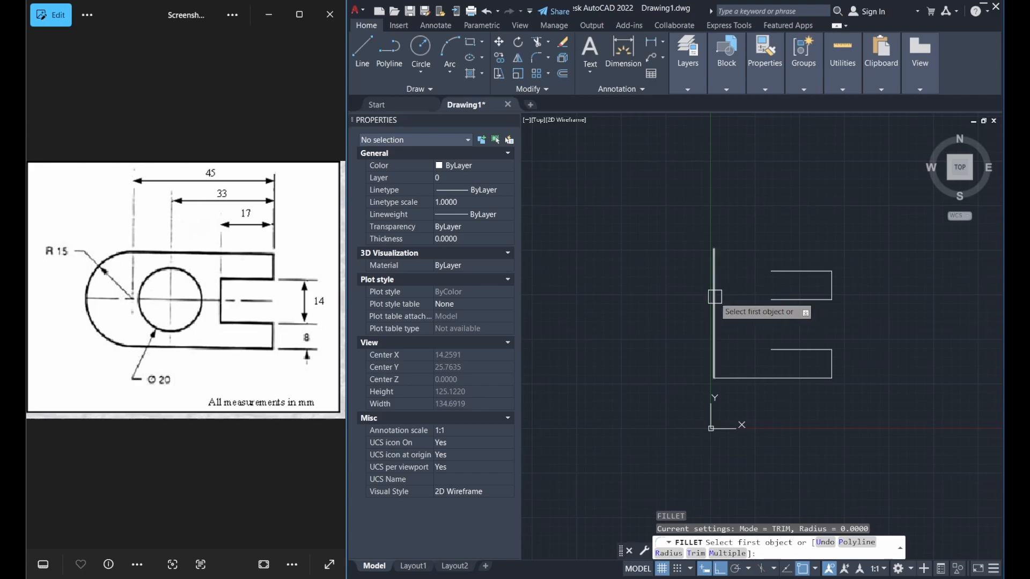
key("Down")
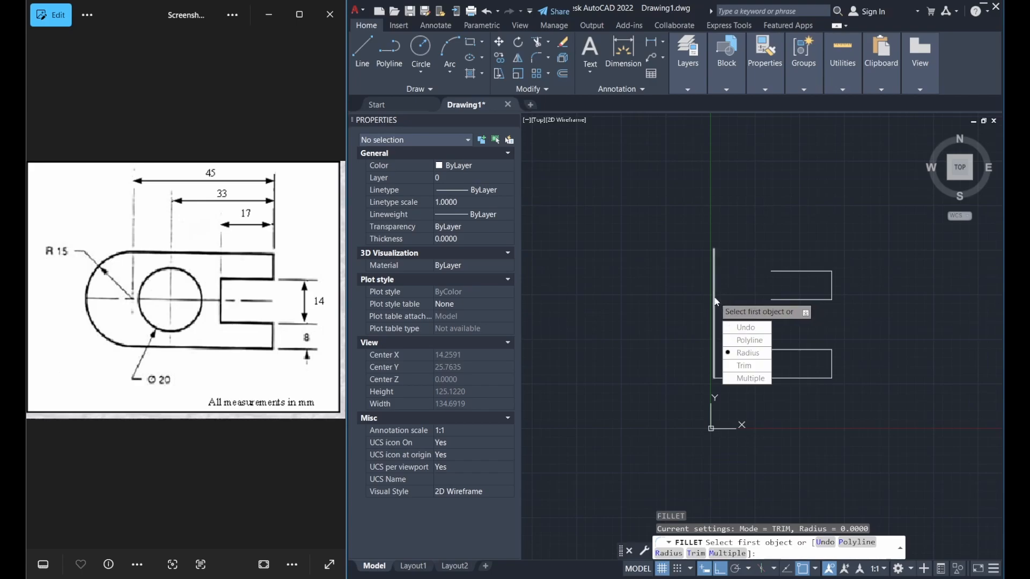
key("Return")
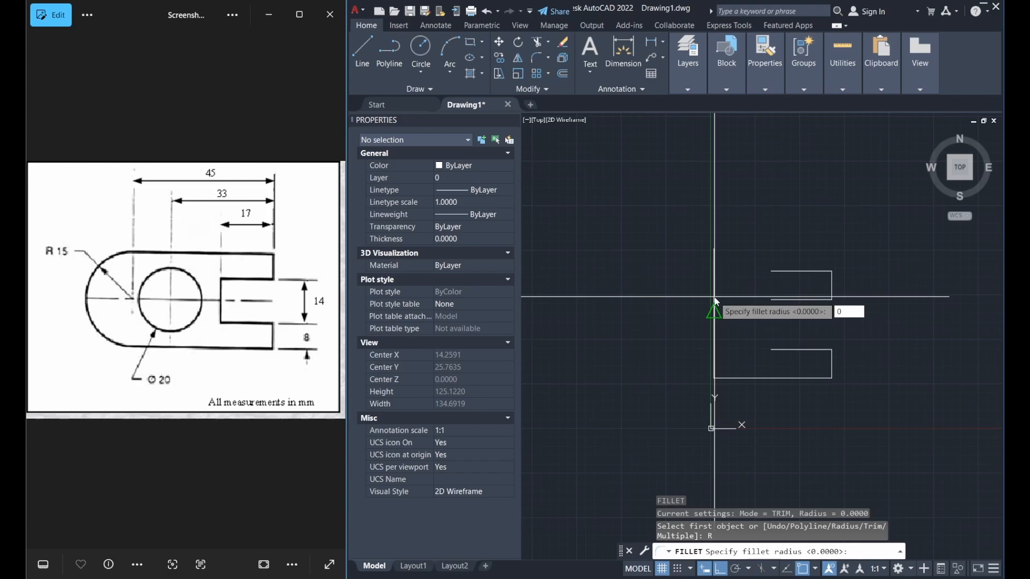
type("0")
key("Return")
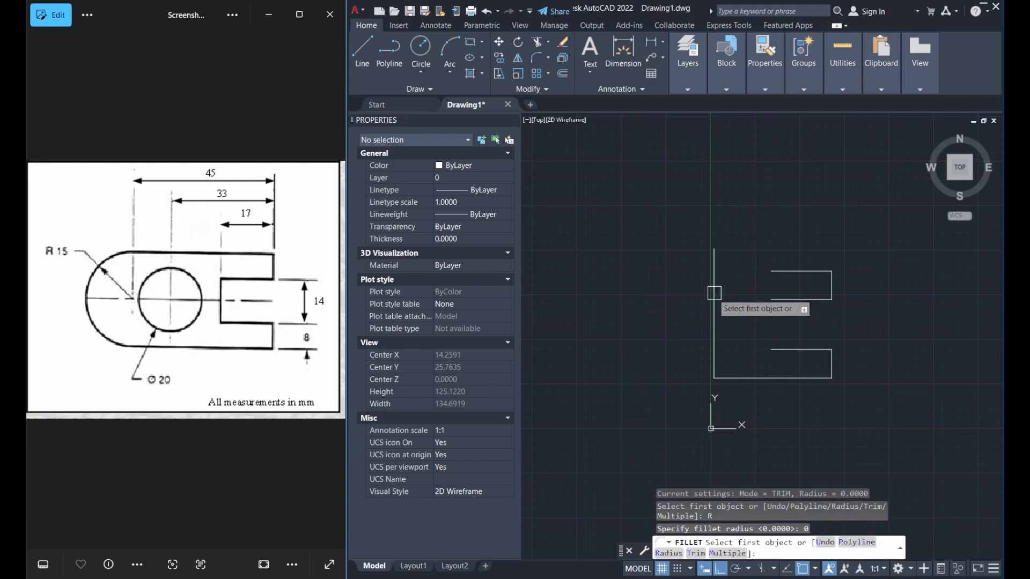
left_click(714, 297)
left_click(776, 271)
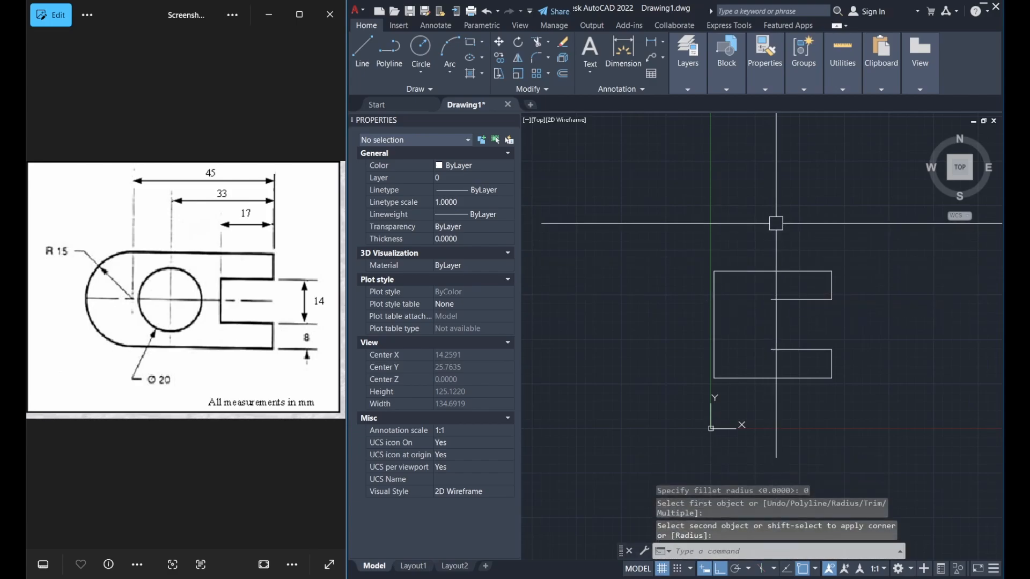
- Close the slot with a vertical line joining the left ends of its upper and lower edges
type("l")
key("Return")
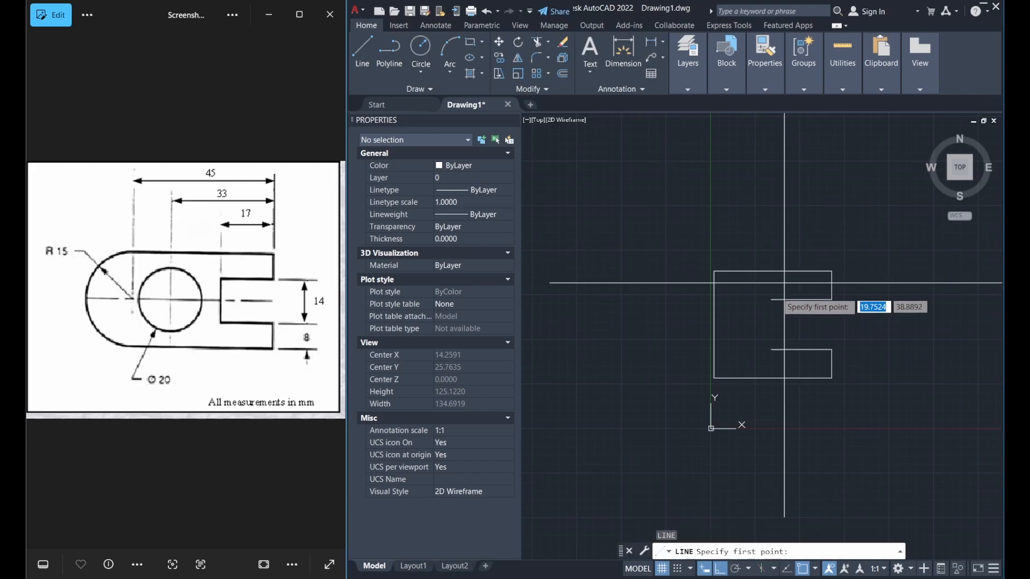
left_click(770, 300)
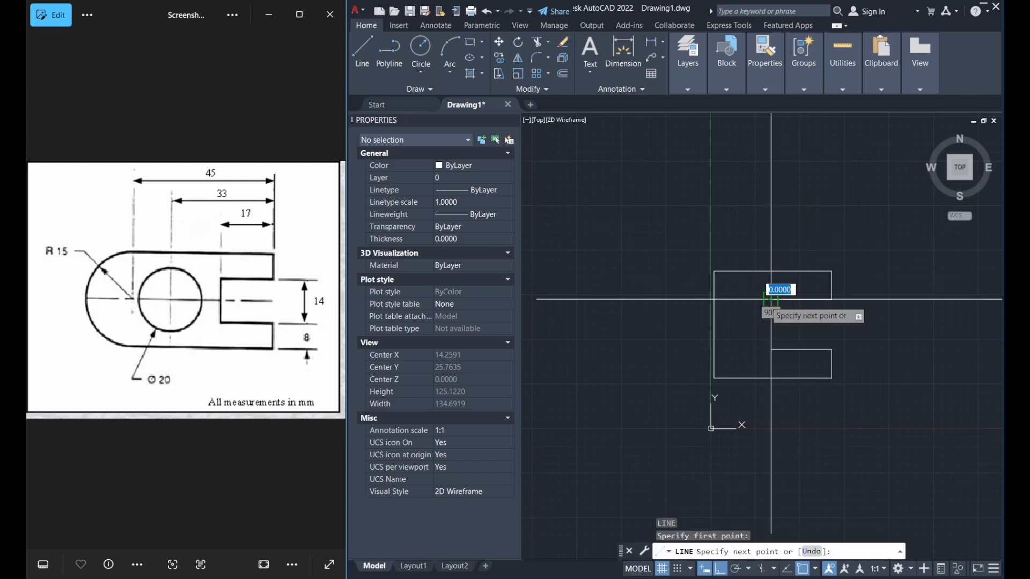
left_click(771, 350)
key("Escape")
middle_click_drag(745, 330, 793, 342)
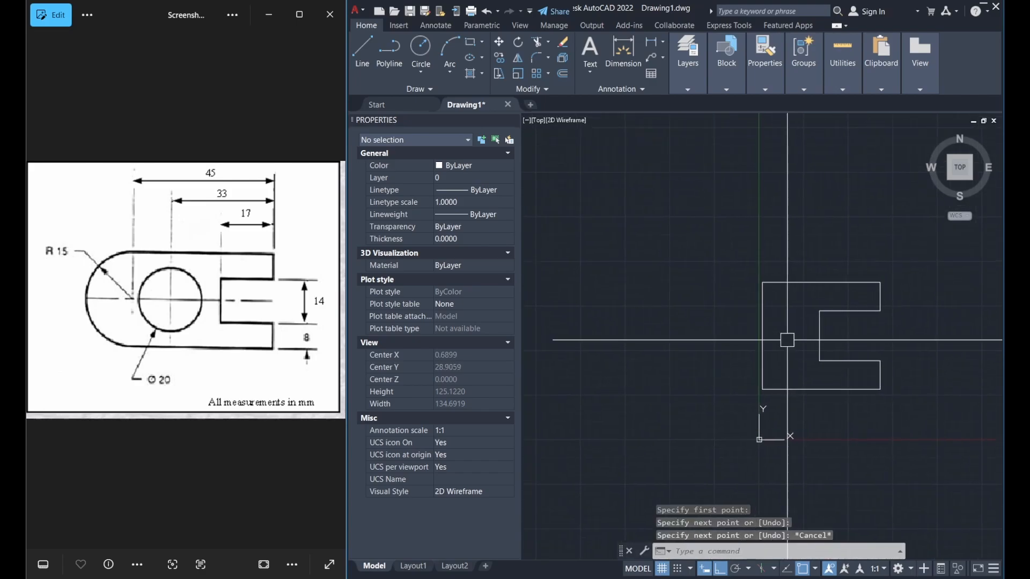
type("c")
key("Return")
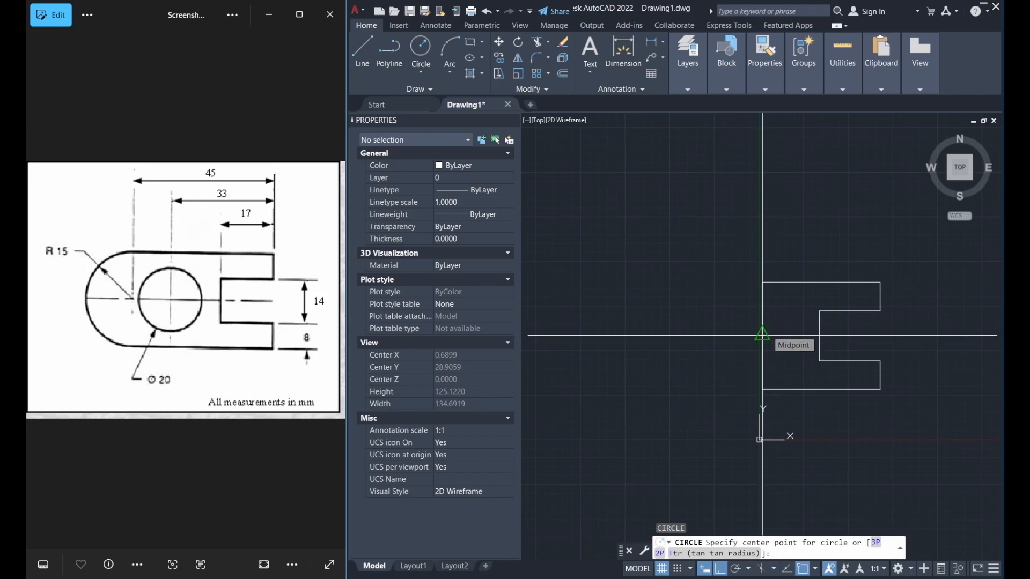
key("Escape")
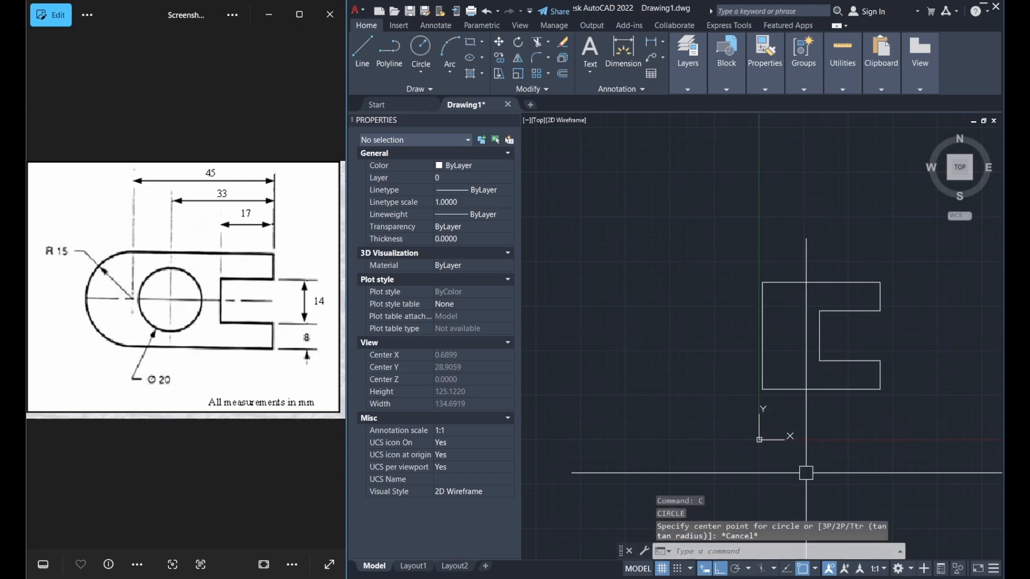
- Check which object snap modes are enabled, including Midpoint and Center
left_click(814, 569)
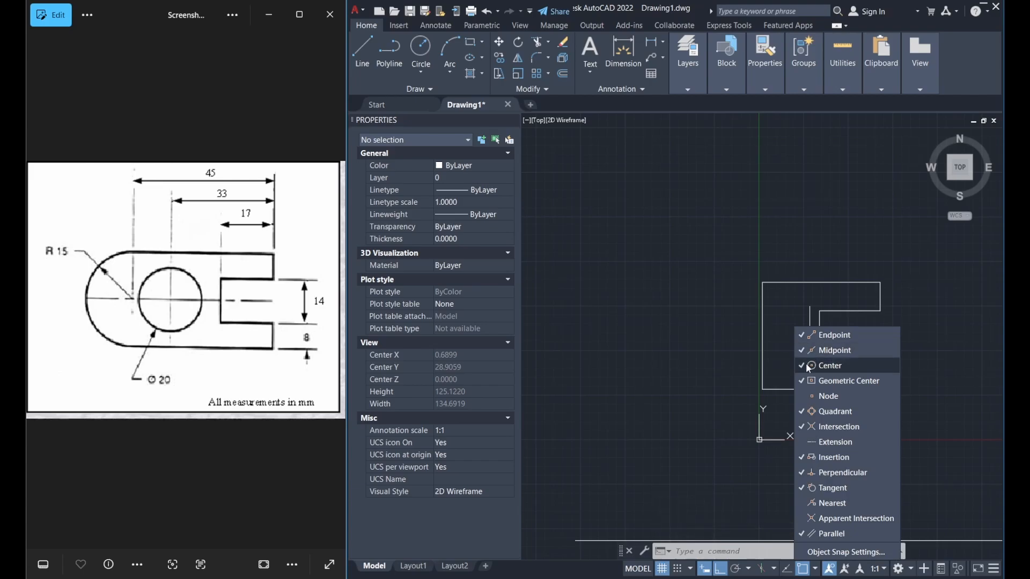
key("Escape")
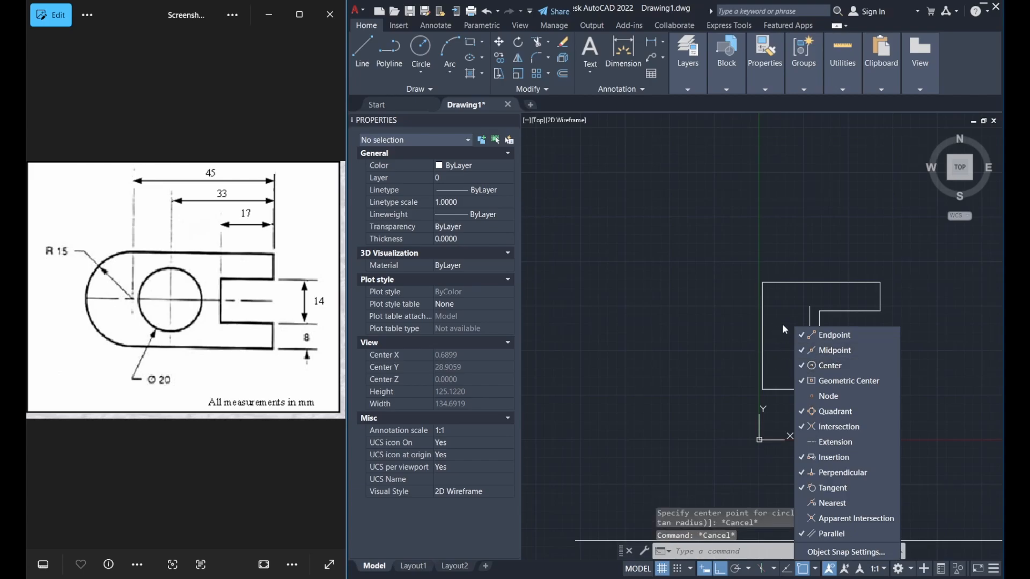
key("Escape")
left_click(798, 301)
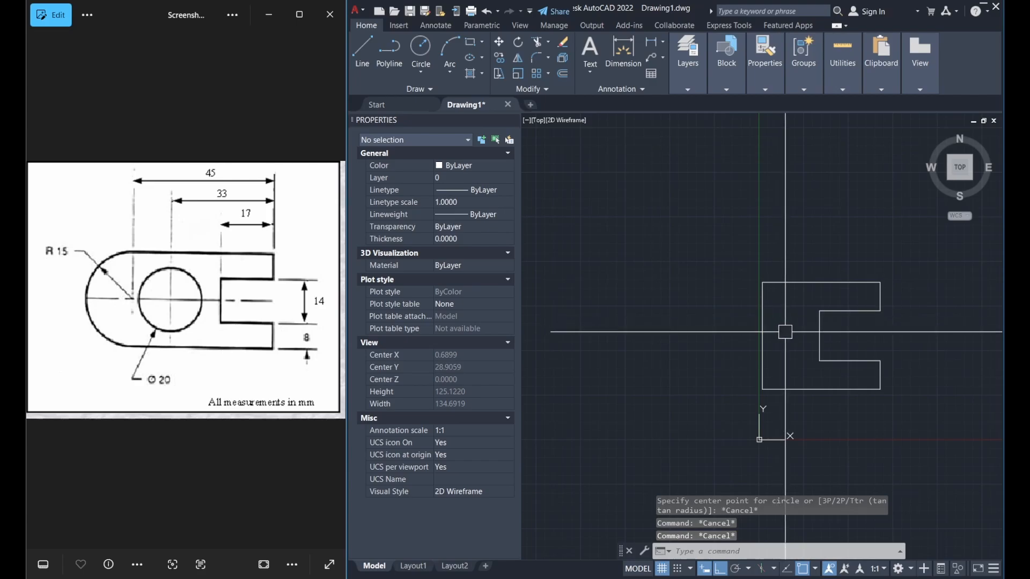
- Draw a circle of diameter 20 centered on the midpoint of the plate's left vertical line
key("Return")
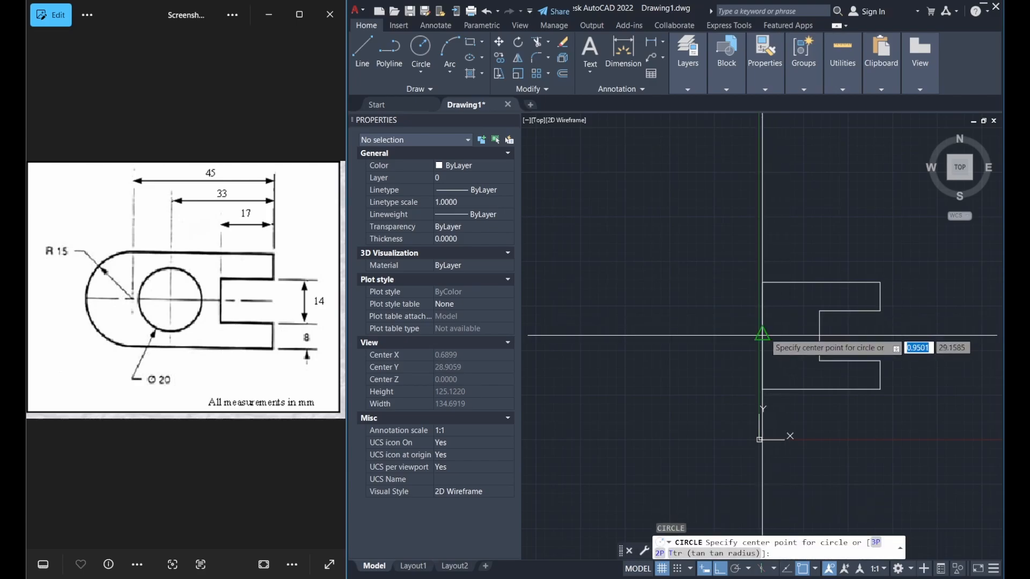
left_click(762, 335)
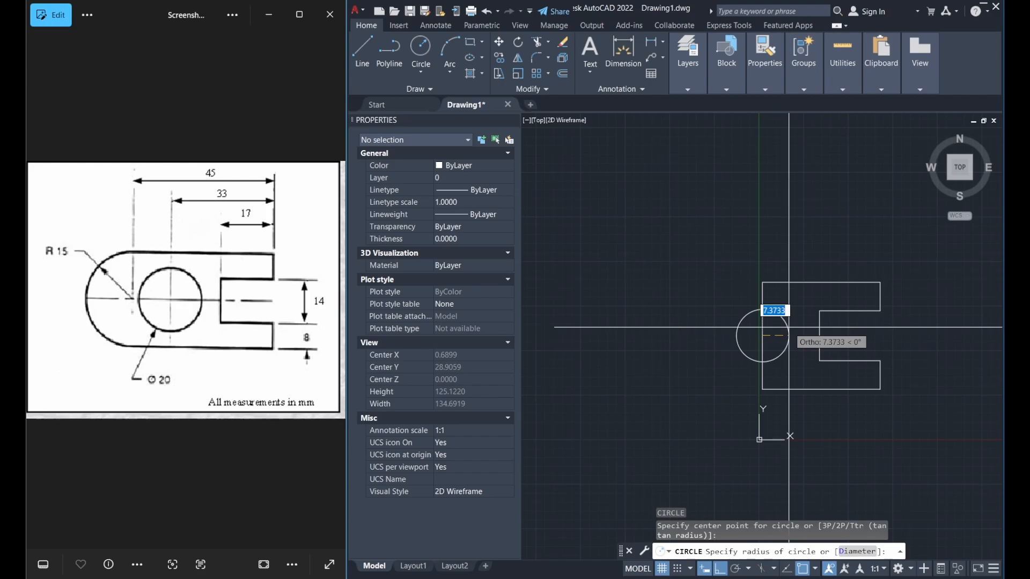
type("d")
key("Return")
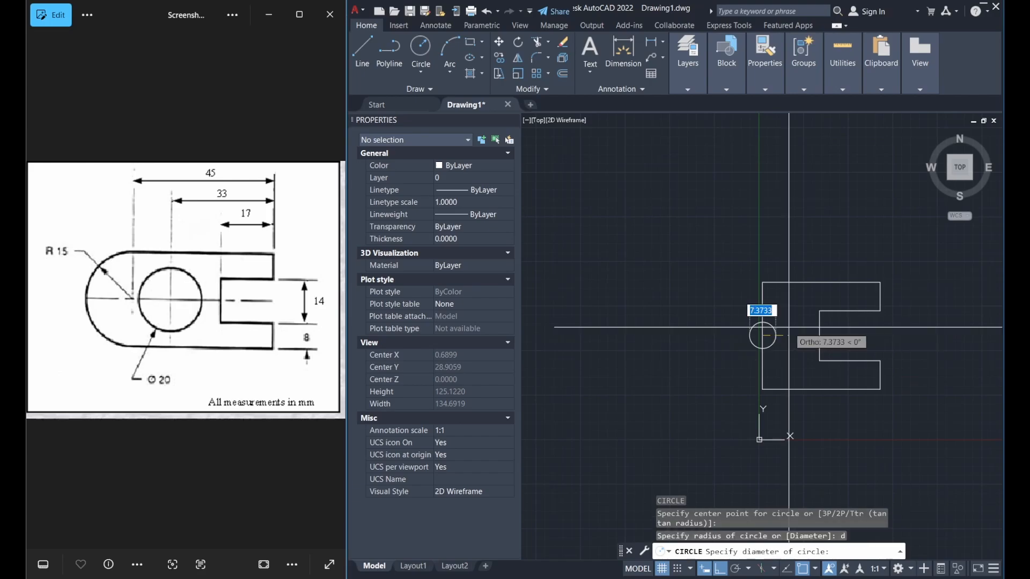
type("20")
key("Return")
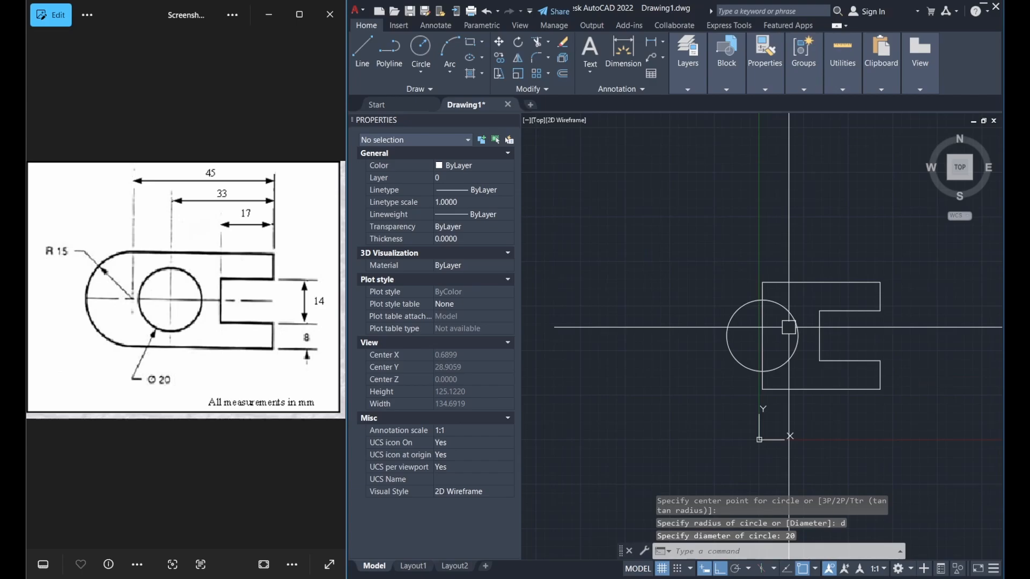
key("Escape")
middle_click_drag(781, 324, 805, 311)
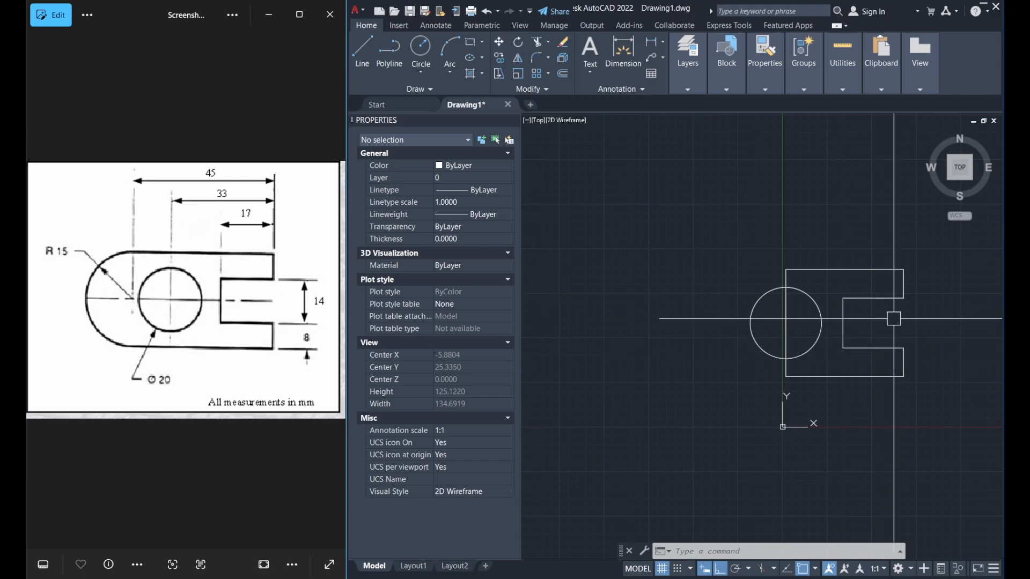
- Offset the short vertical edge above the slot opening 45 mm to the left
type("o")
key("Return")
type("45")
key("Return")
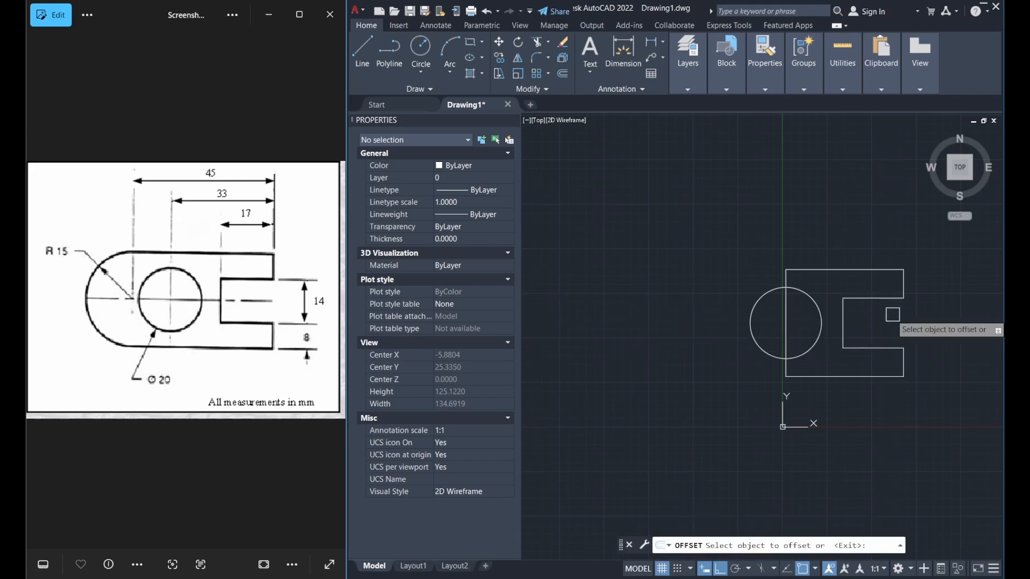
left_click(897, 286)
left_click(692, 285)
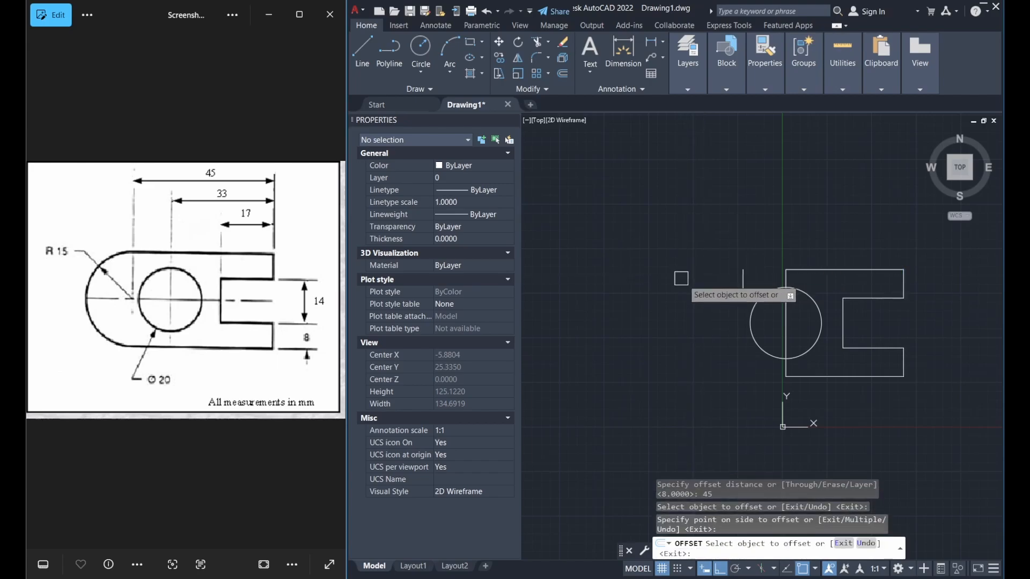
- Fillet the offset vertical line at radius 0 with the plate's lower and upper horizontal lines to form sharp corners
key("Escape")
type("f")
key("Return")
left_click(742, 292)
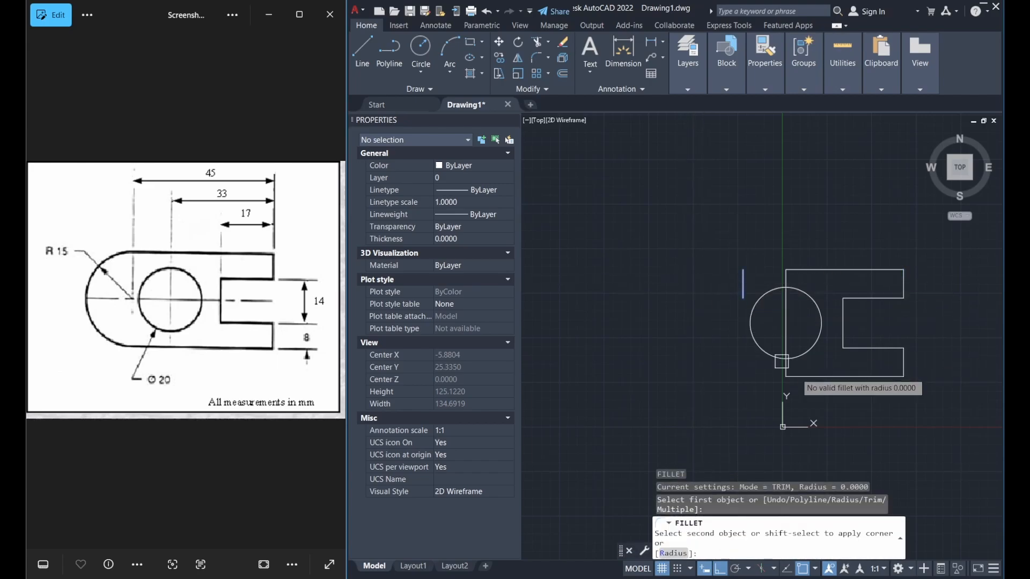
left_click(809, 378)
key("Return")
left_click(743, 298)
left_click(793, 270)
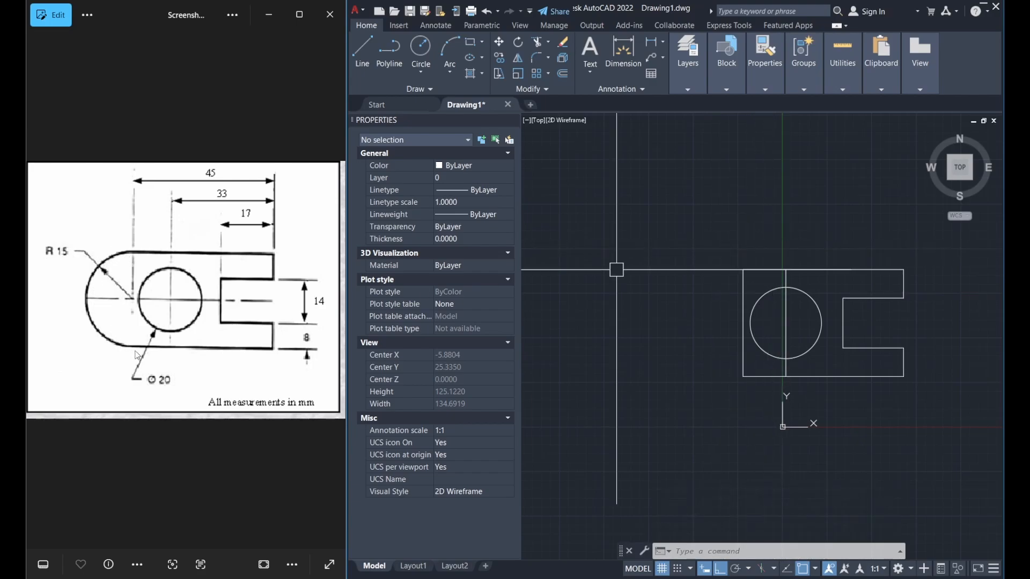
- Draw a circle centered on the midpoint of the plate's far-left vertical line, reaching the line's upper endpoint
type("c")
key("Return")
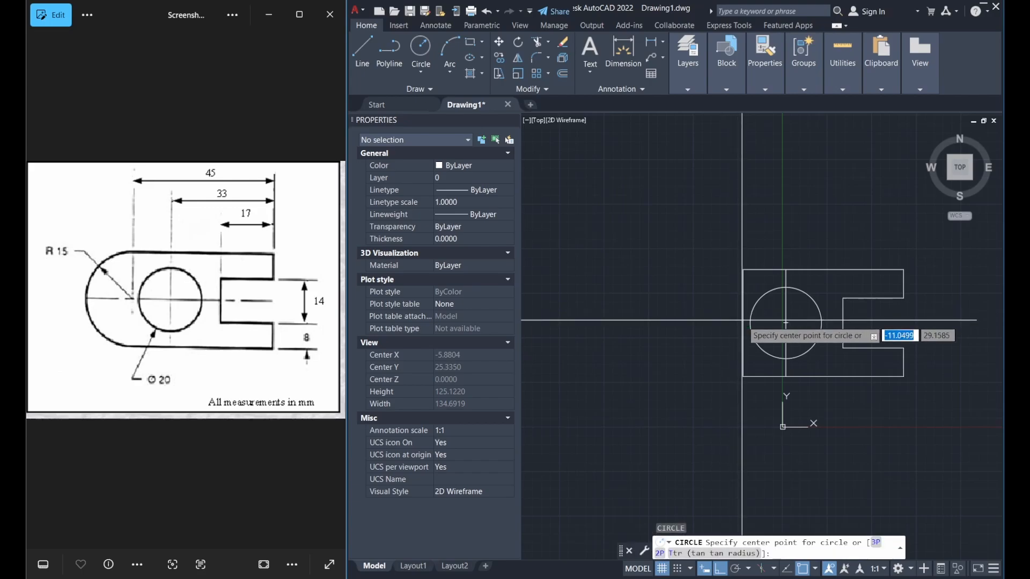
left_click(742, 322)
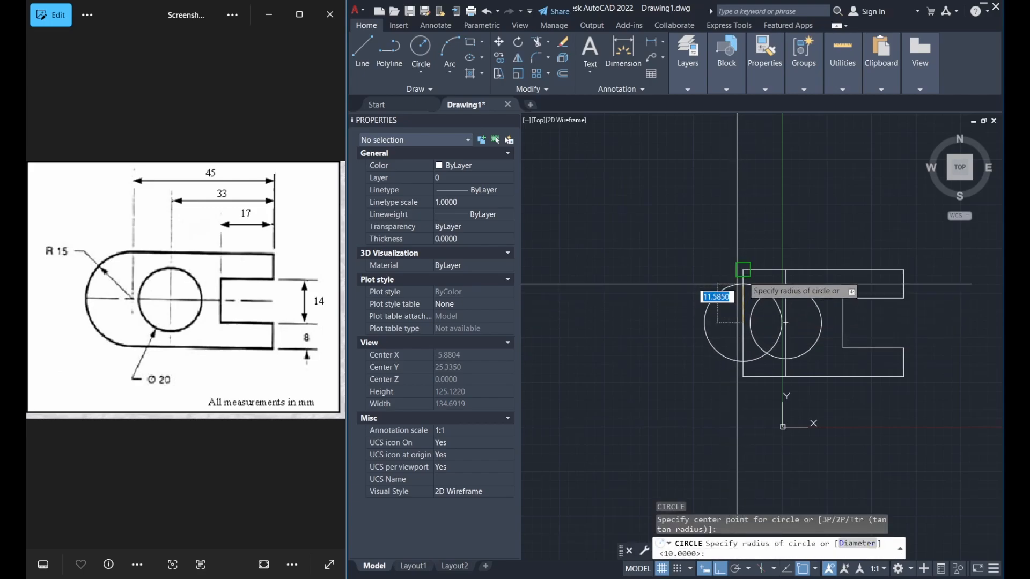
left_click(742, 269)
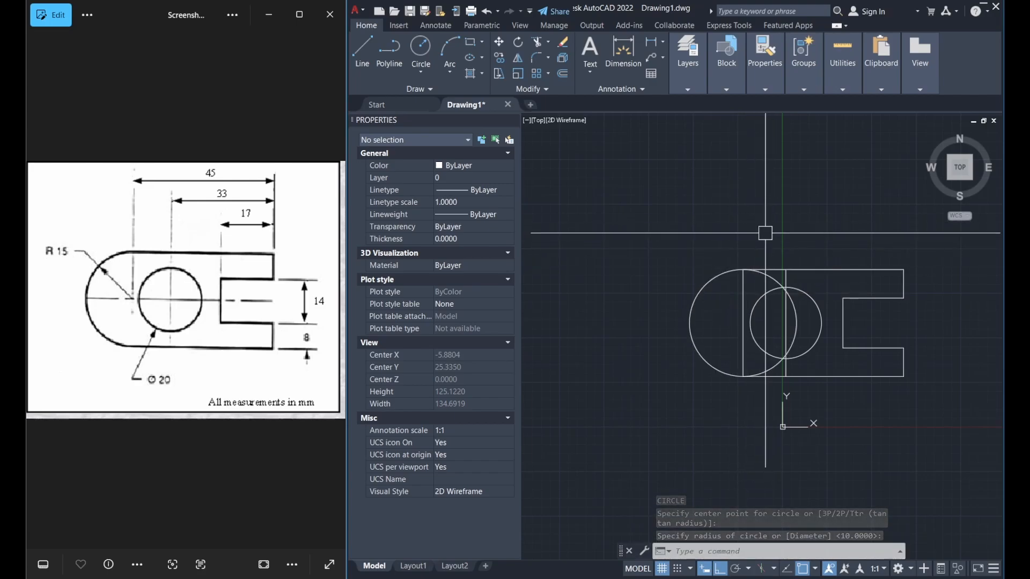
- Trim away the right half of the large circle inside the plate, using all objects as cutting edges
type("tr")
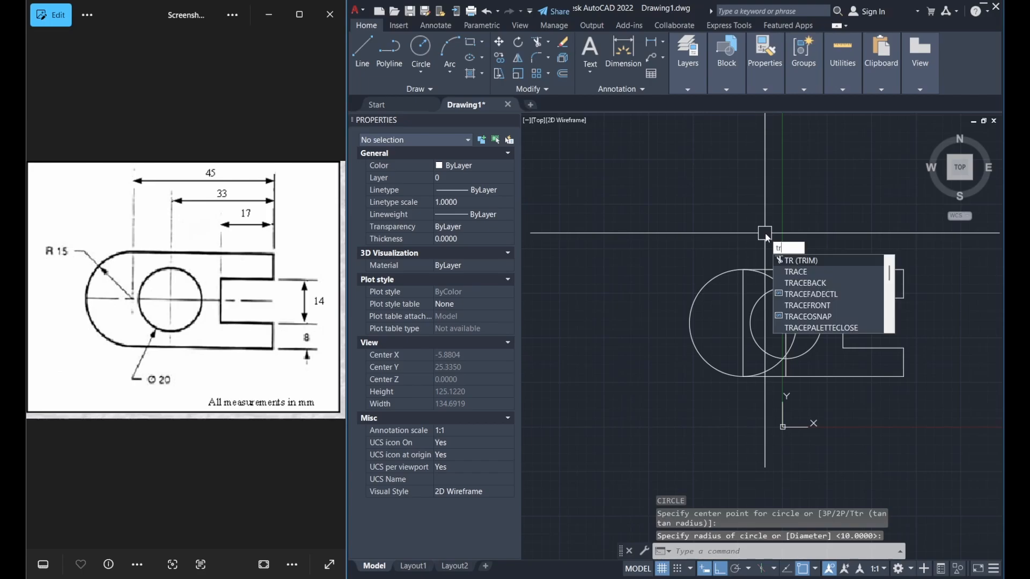
key("Return")
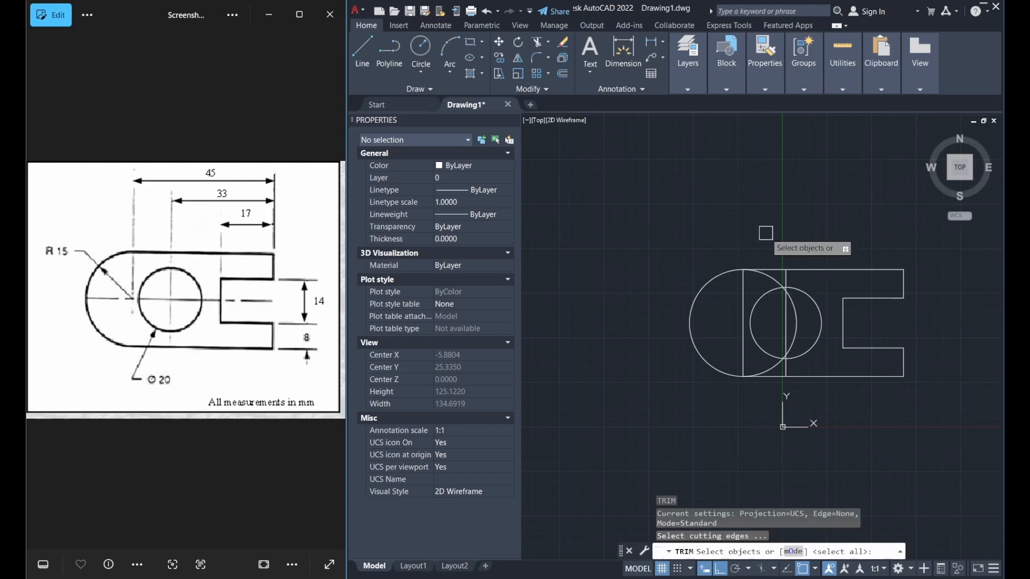
key("Return")
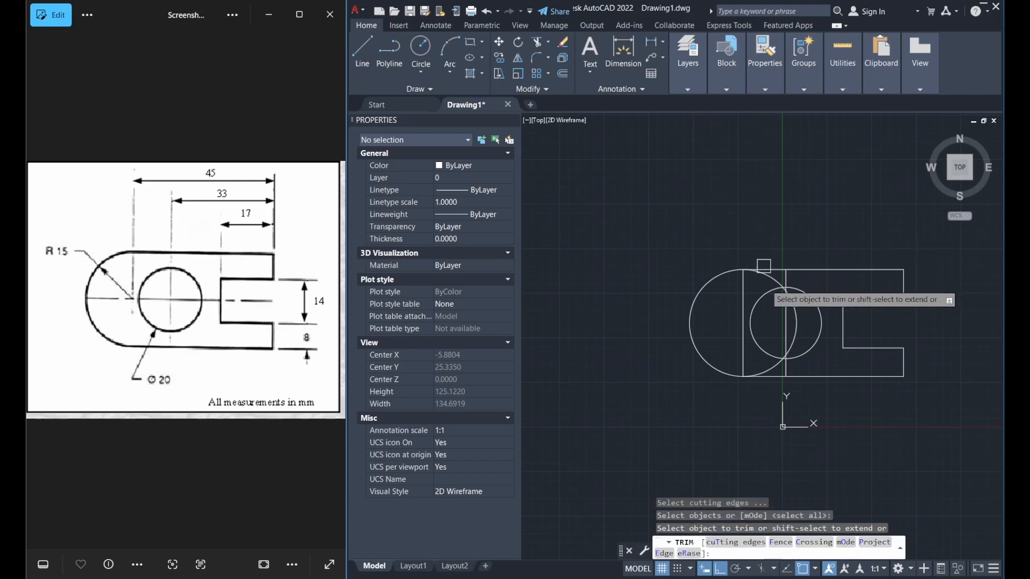
scroll(763, 277, "up", 2)
scroll(772, 275, "up", 6)
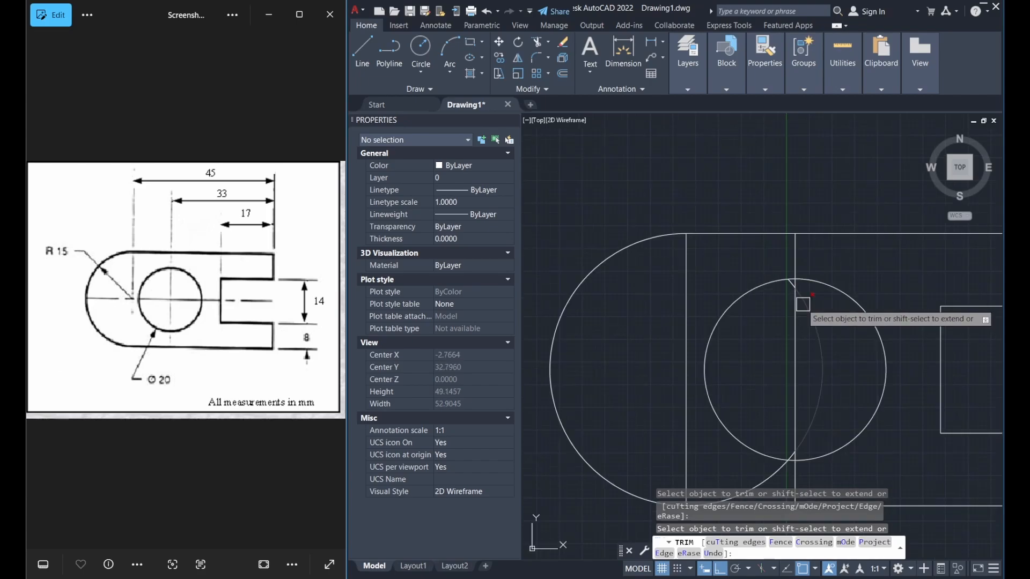
left_click(762, 222)
scroll(762, 222, "down", 5)
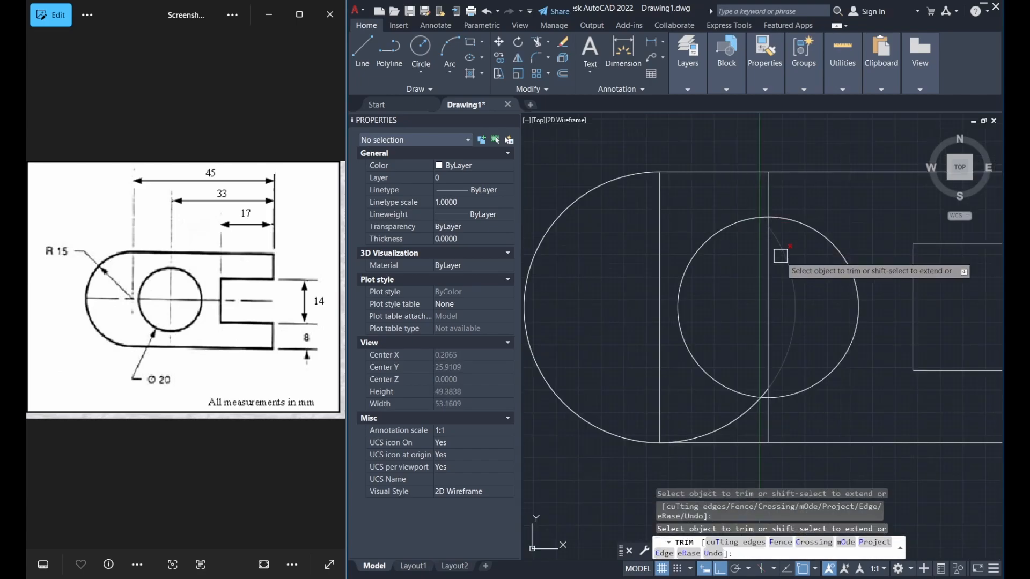
scroll(765, 394, "up", 4)
left_click(765, 394)
scroll(766, 394, "down", 4)
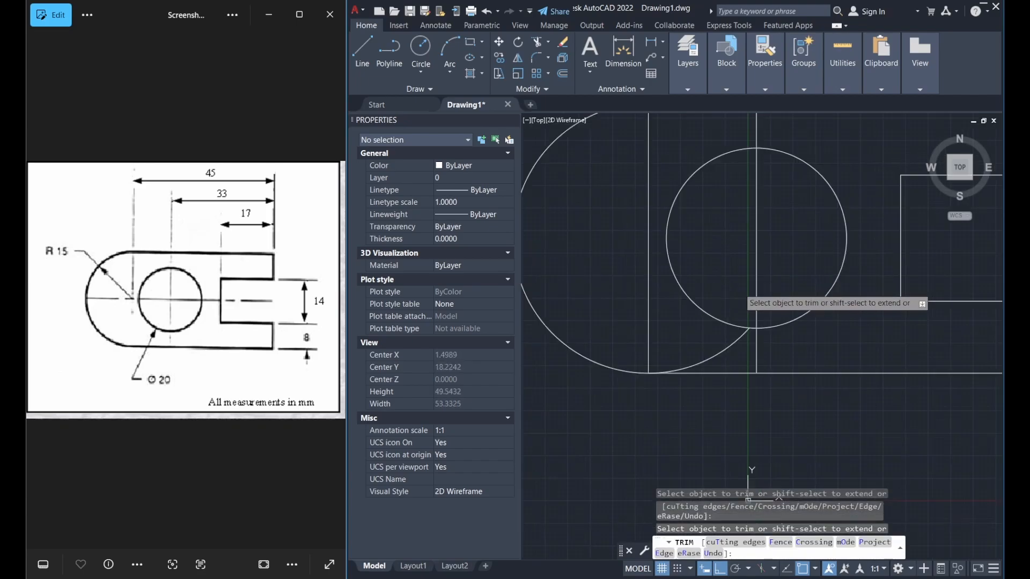
left_click(728, 352)
scroll(728, 352, "down", 4)
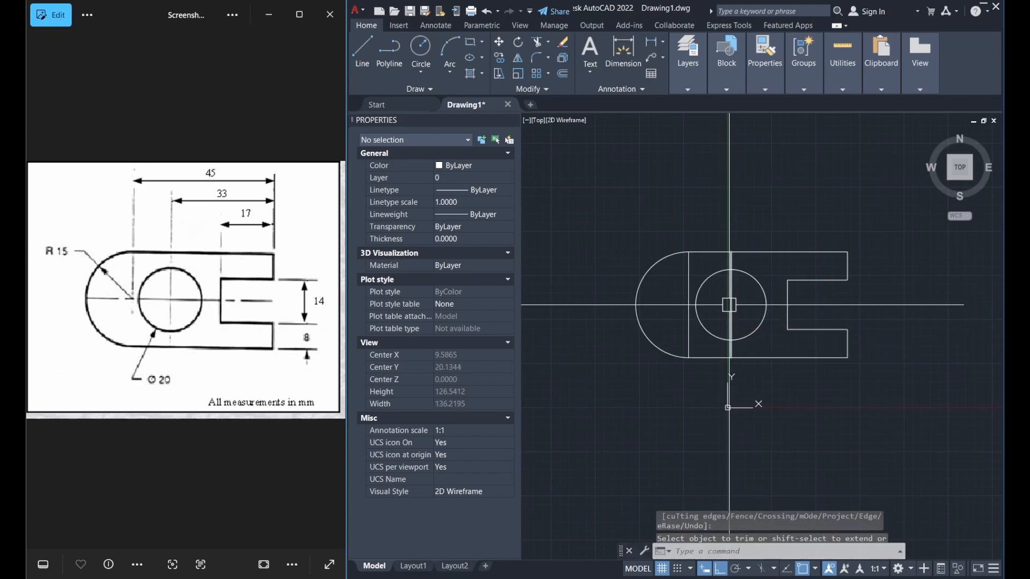
key("Escape")
- Delete the two vertical construction lines through the hole's center and at the start of the rounded end
left_click(723, 304)
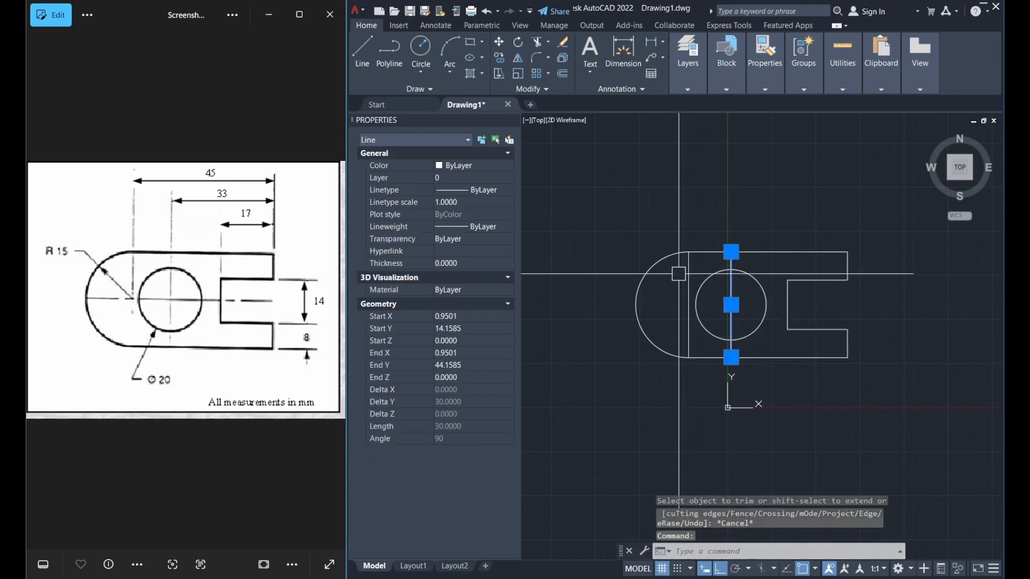
left_click(686, 272)
key("Delete")
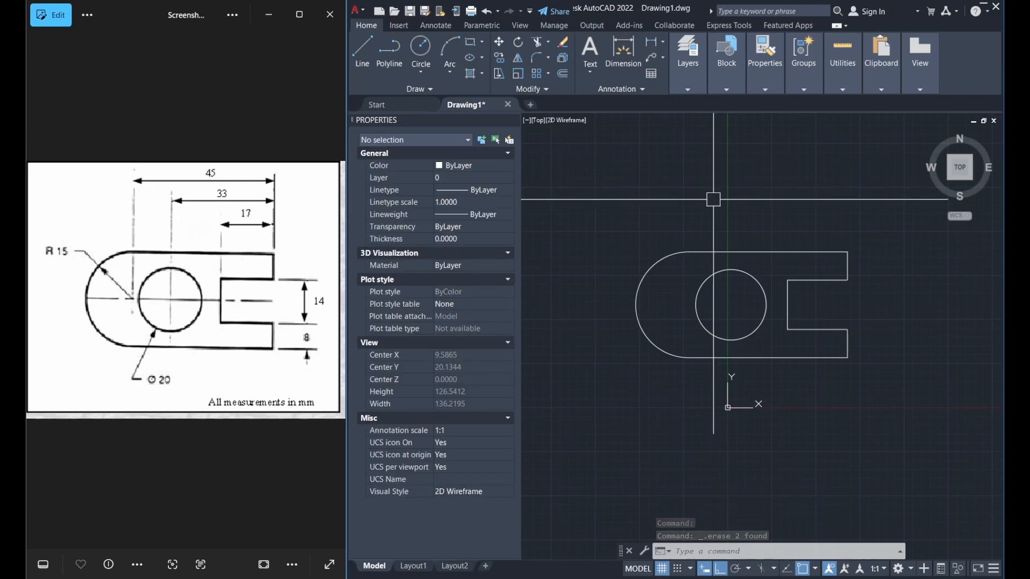
mouse_move(719, 206)
middle_mouse_down()
mouse_move(696, 243)
mouse_move(696, 268)
middle_mouse_up()
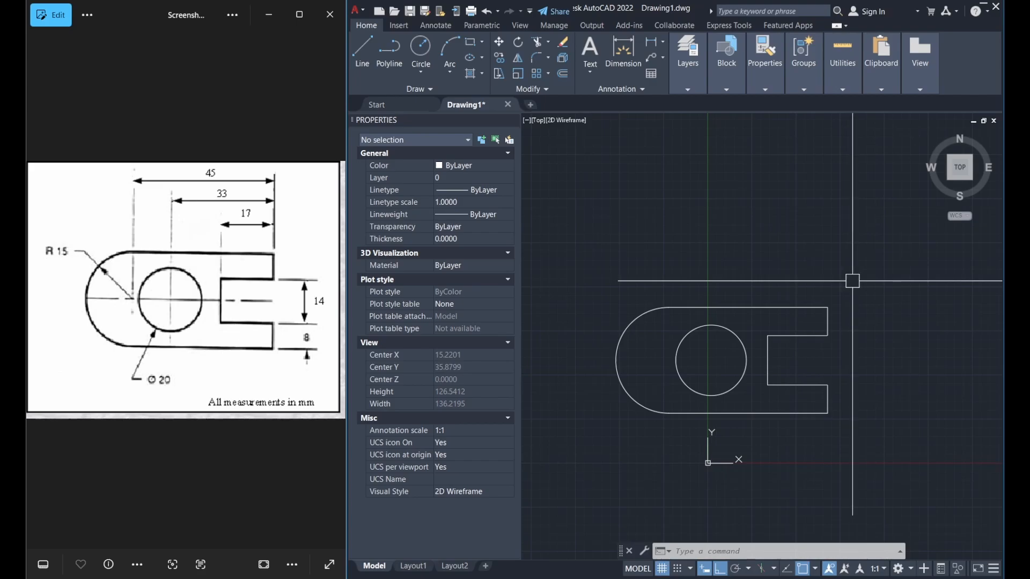
scroll(719, 295, "up", 1)
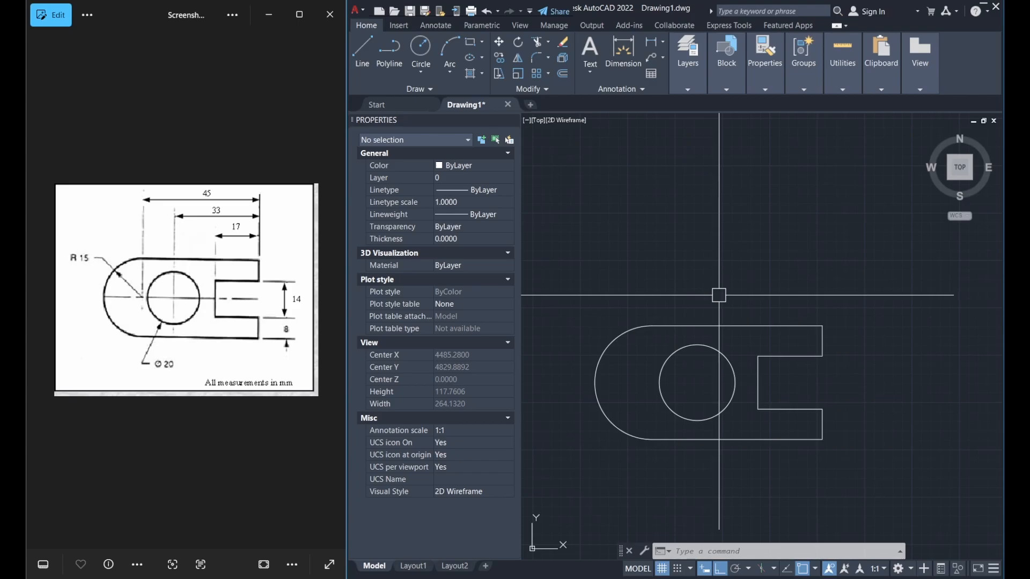